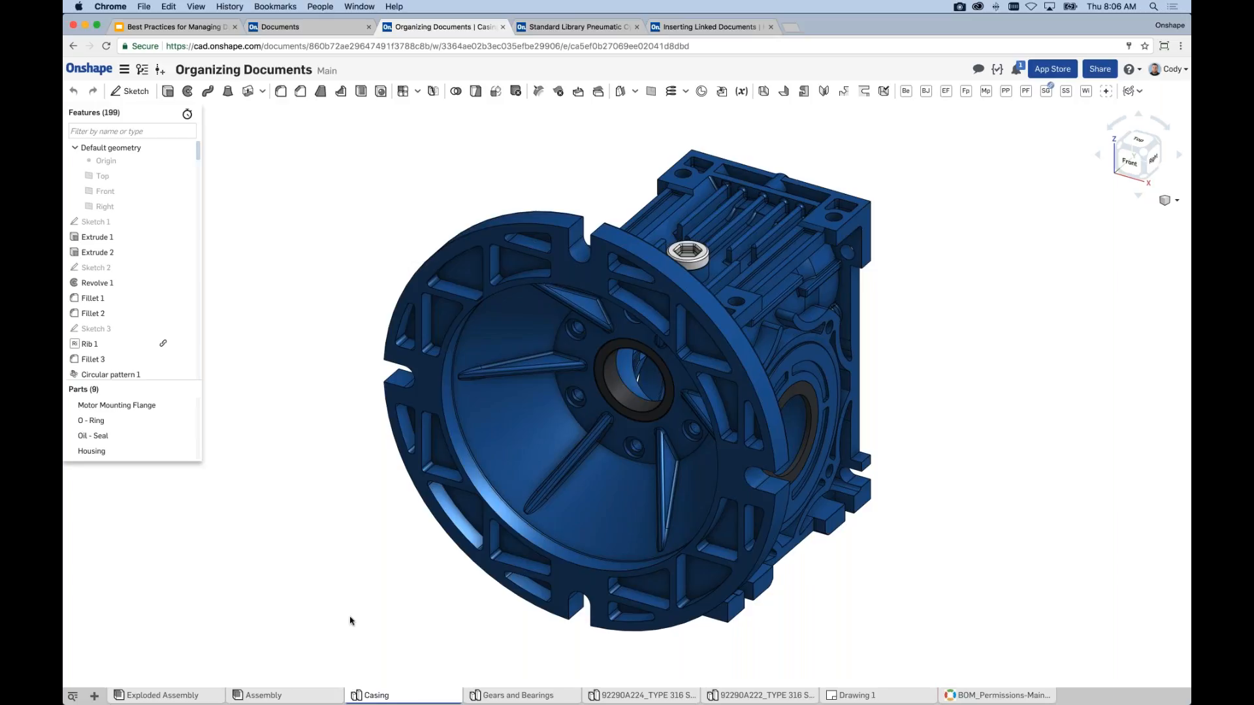
Create a new tab folder in the document and name it Imported
click(96, 696)
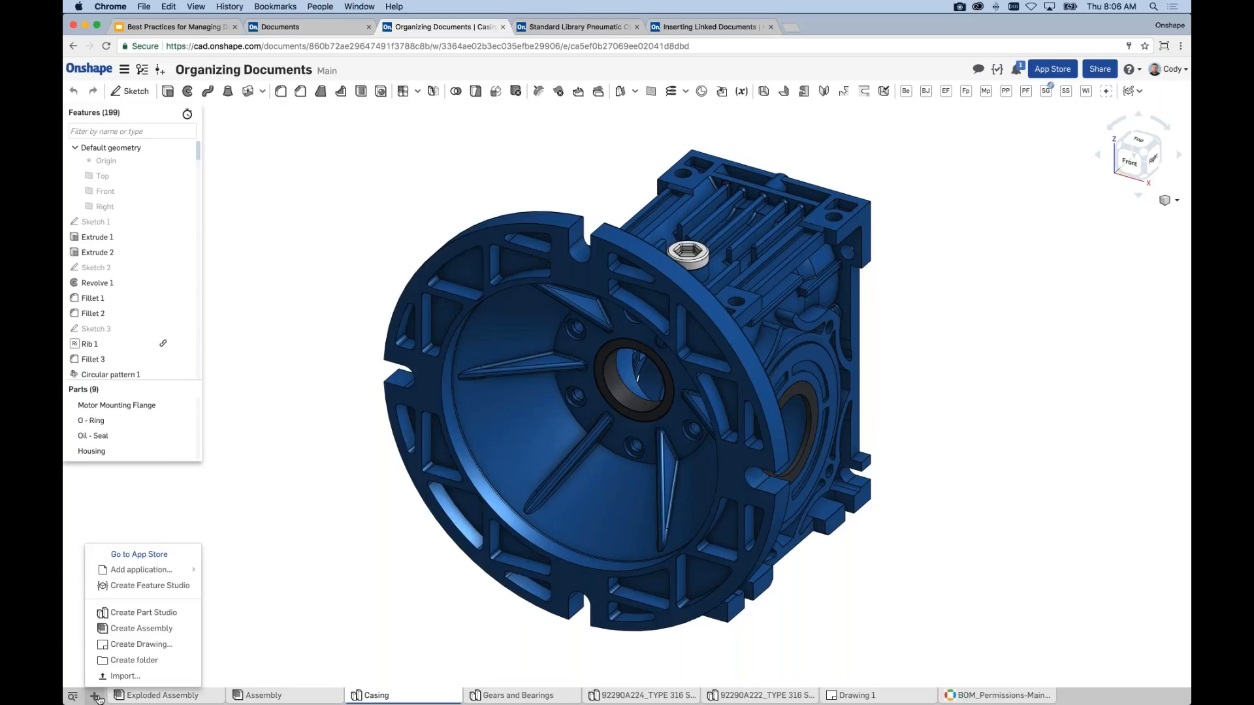
click(134, 660)
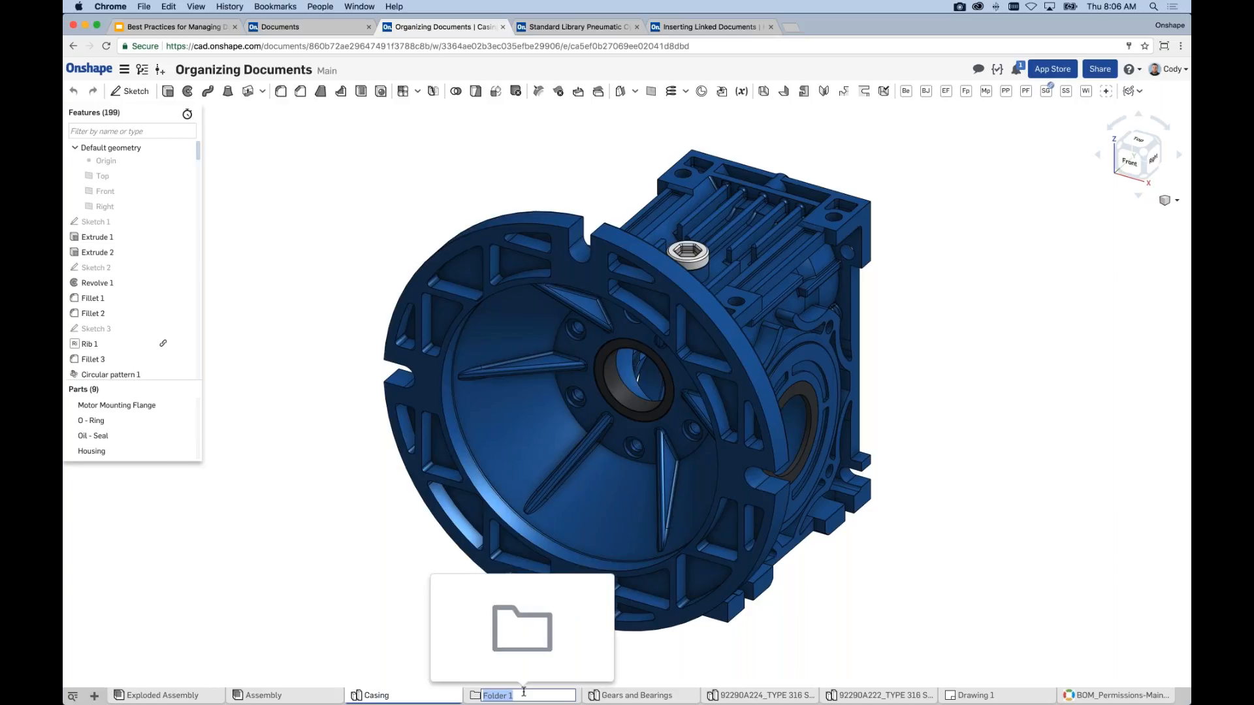
text(Imported)
key(Return)
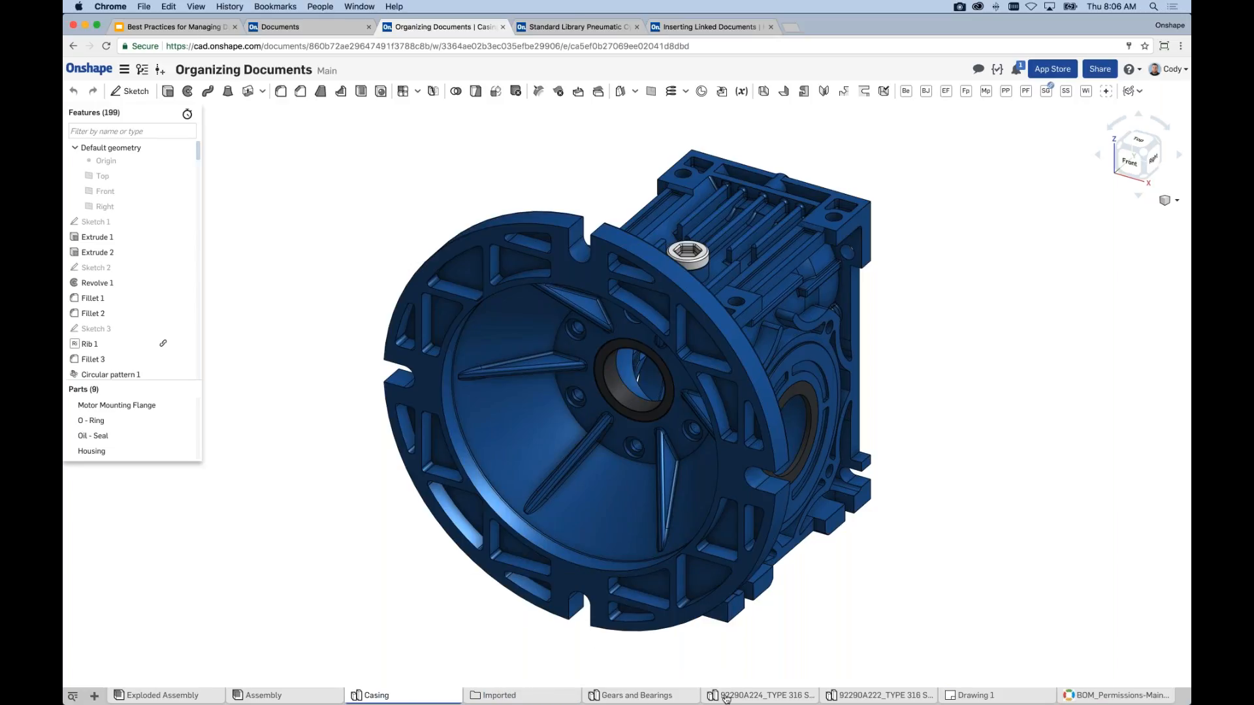
Move the 92290A224 and 92290A222 socket head cap screw part studios into the Imported folder
drag(727, 699, 529, 697)
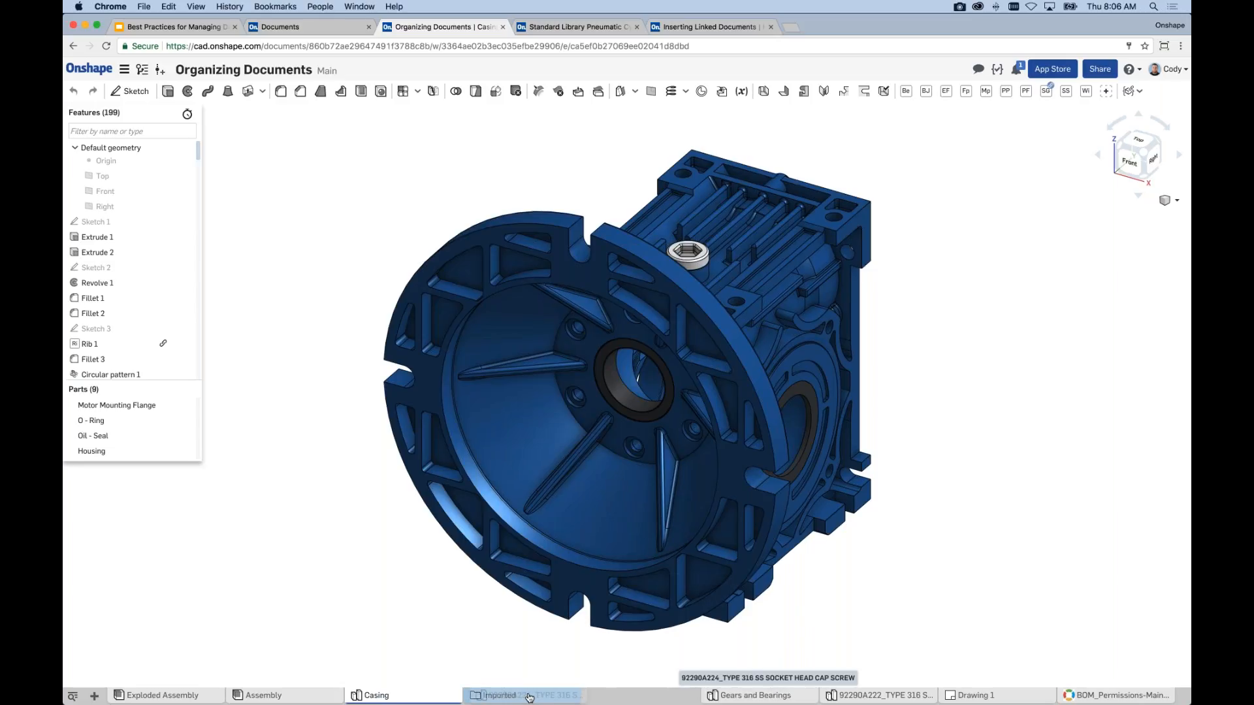
drag(530, 697, 529, 697)
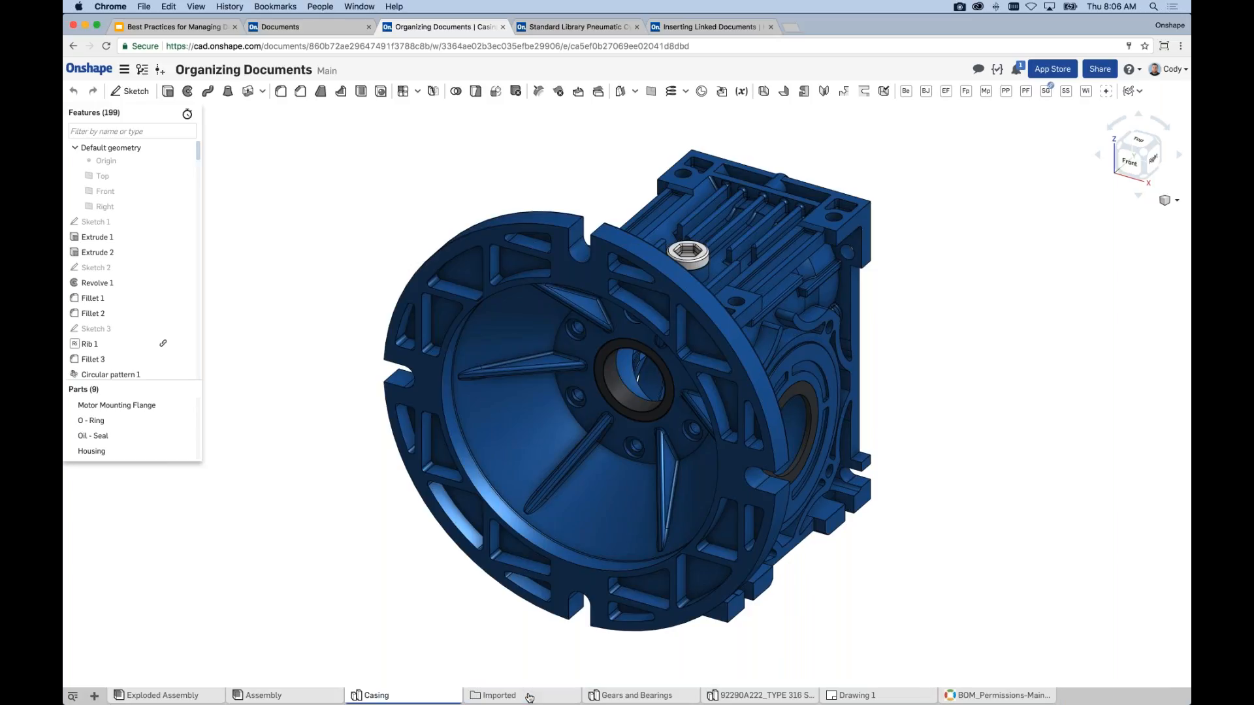
drag(654, 699, 537, 701)
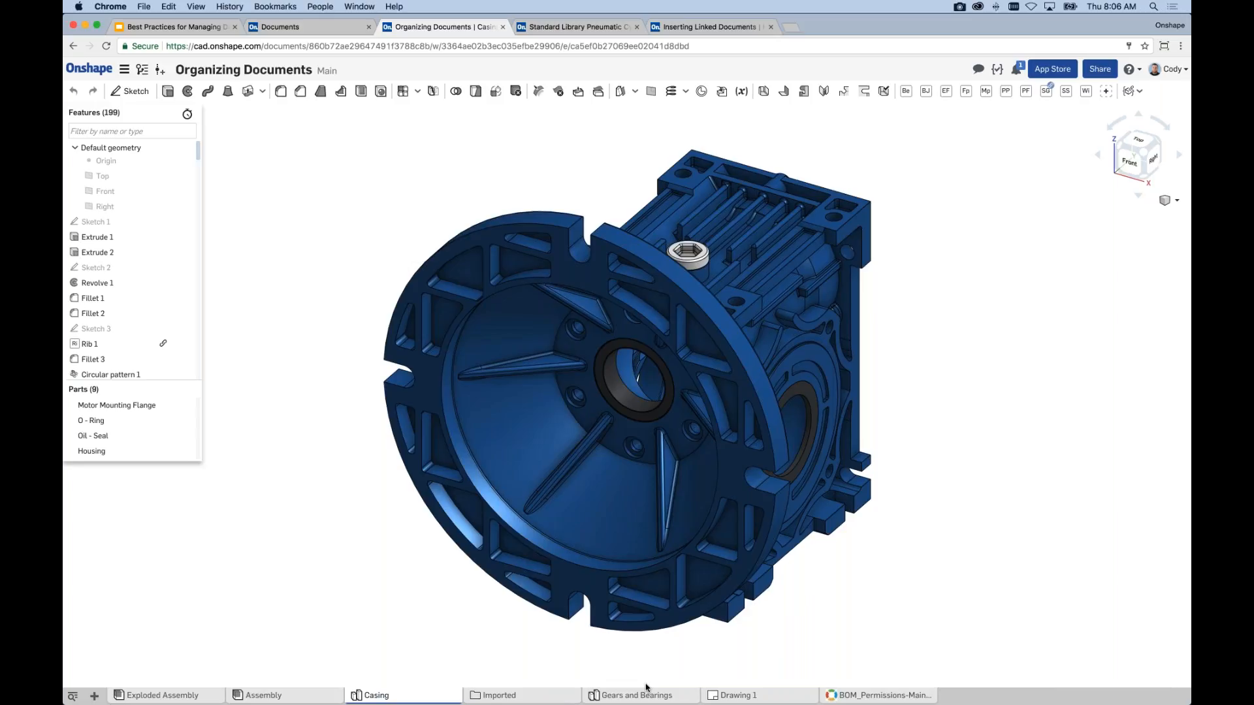
Open the Imported folder to check its tabs, and return to the document's top level
mouse_move(534, 699)
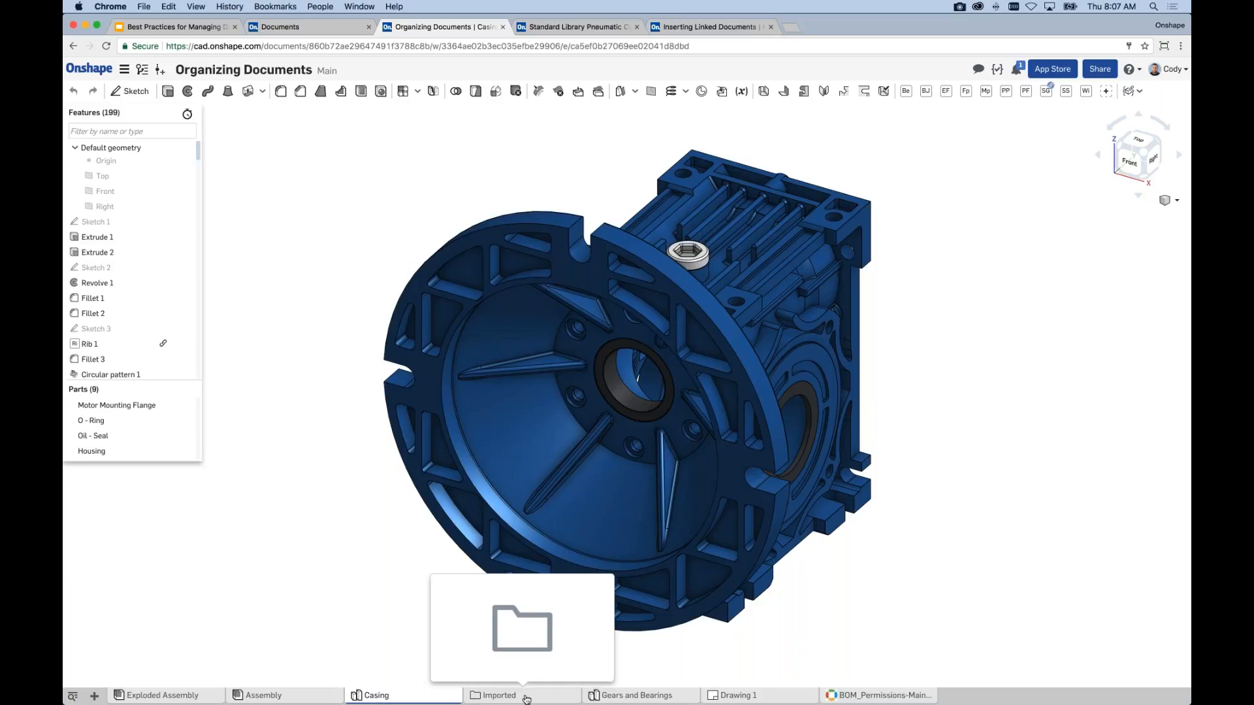
click(527, 698)
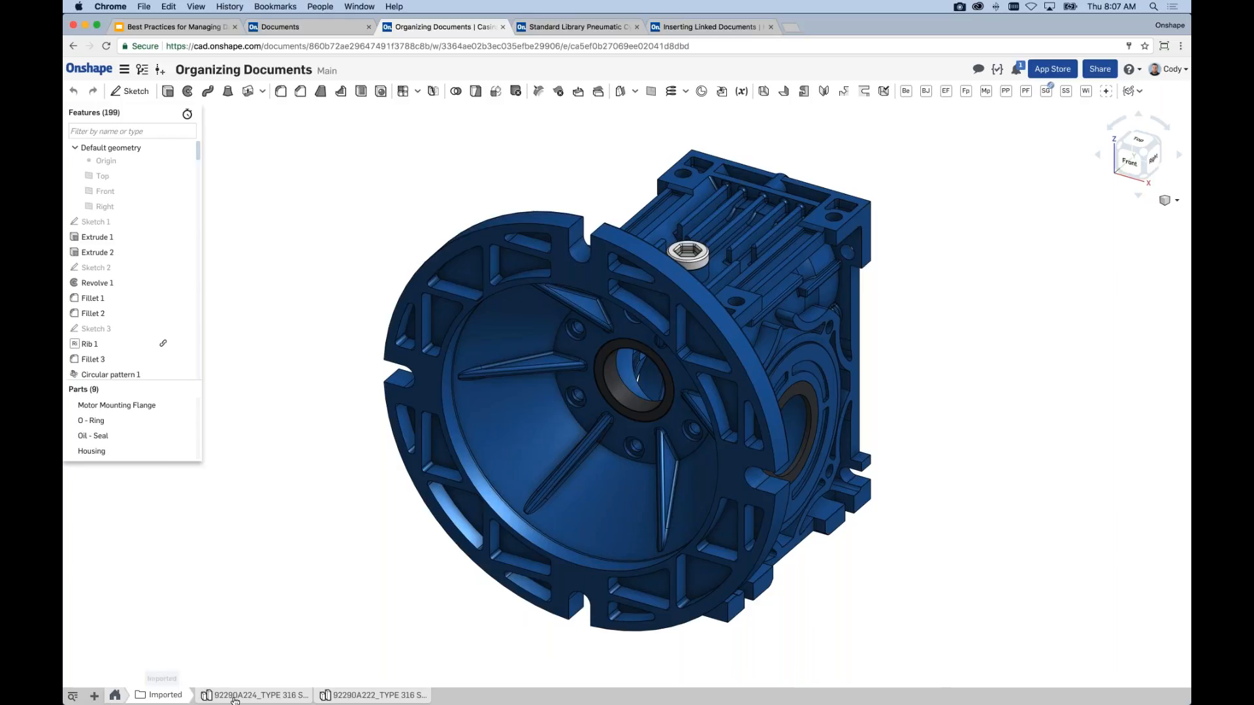
mouse_move(276, 697)
mouse_move(352, 695)
click(116, 696)
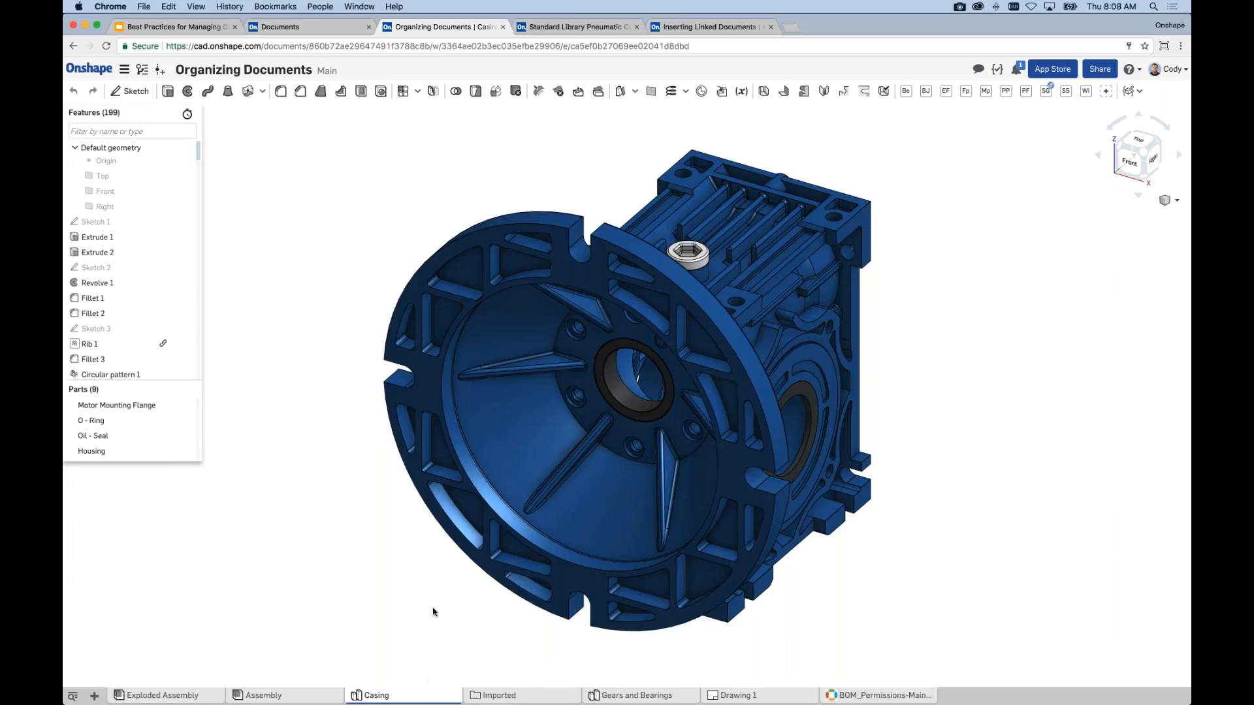
Open the tab manager, search the document's tabs for "casing", and clear the search
click(74, 696)
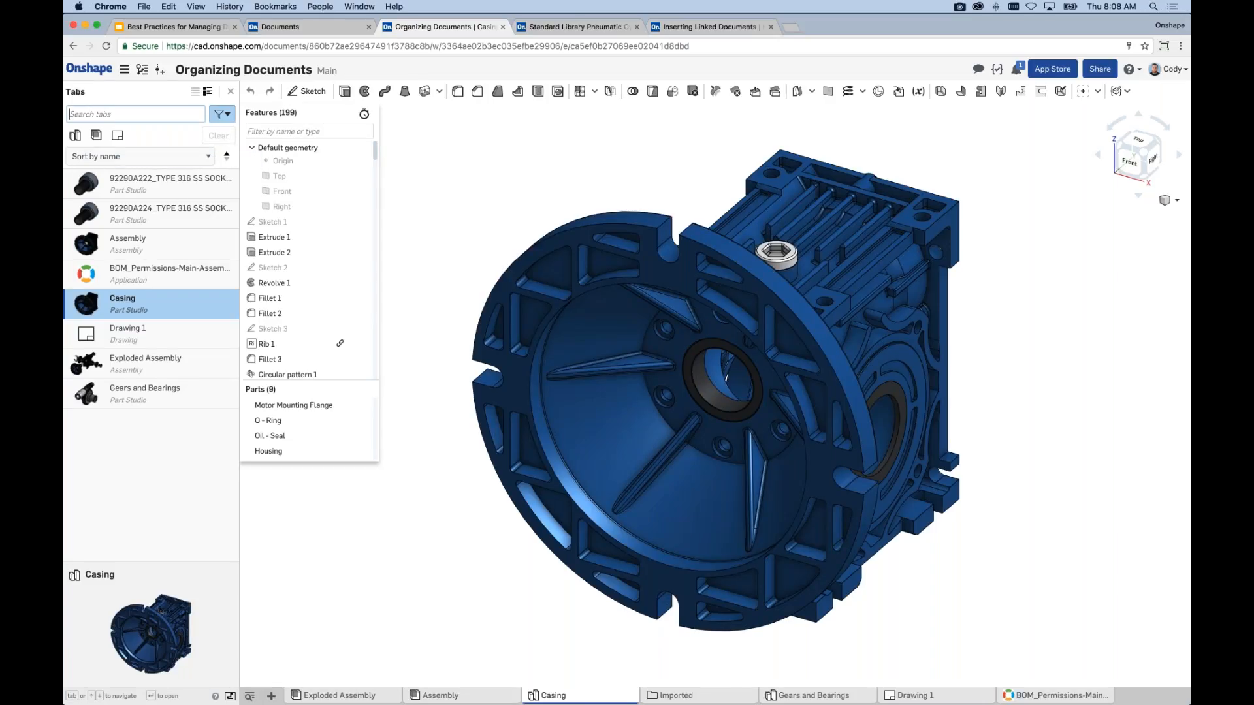
click(230, 91)
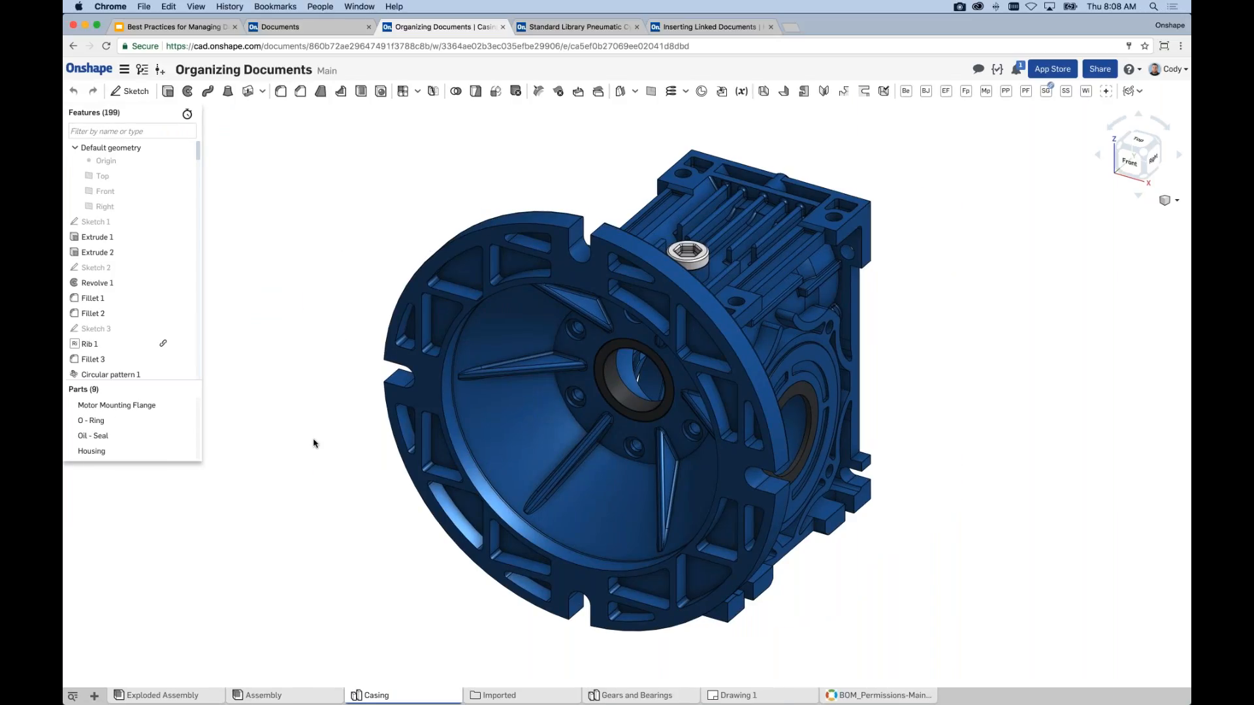
key(alt+t)
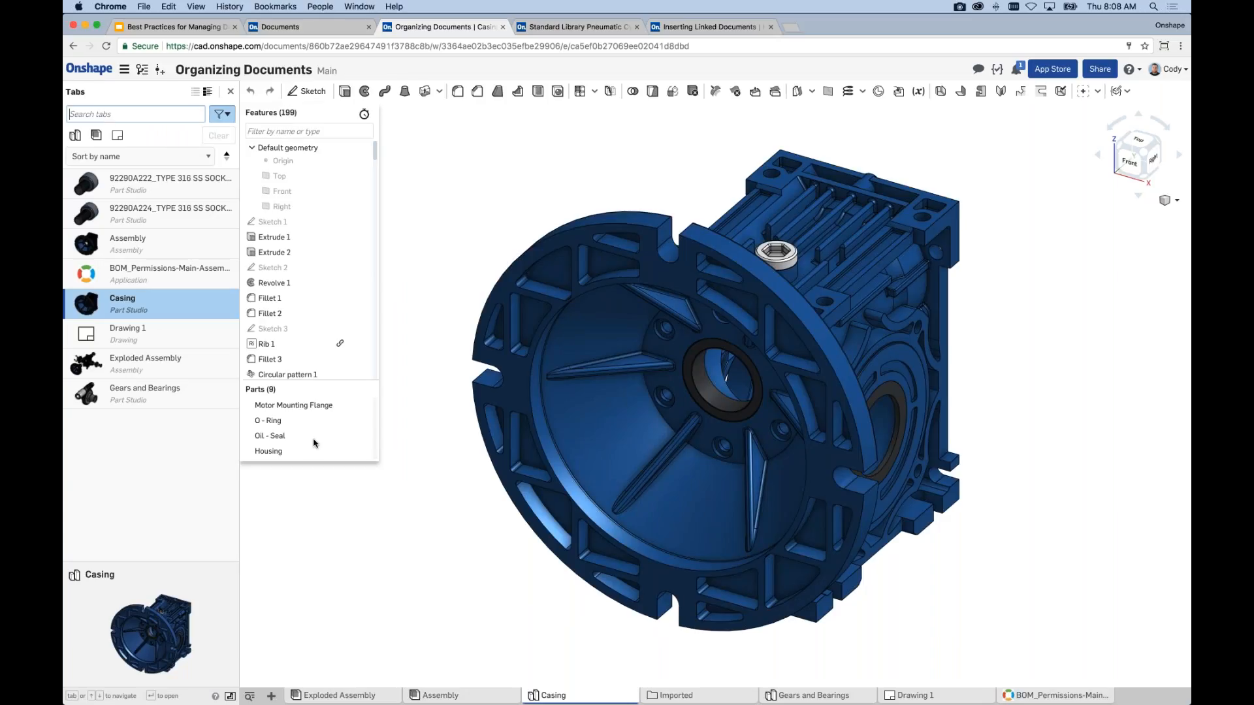
text(casing)
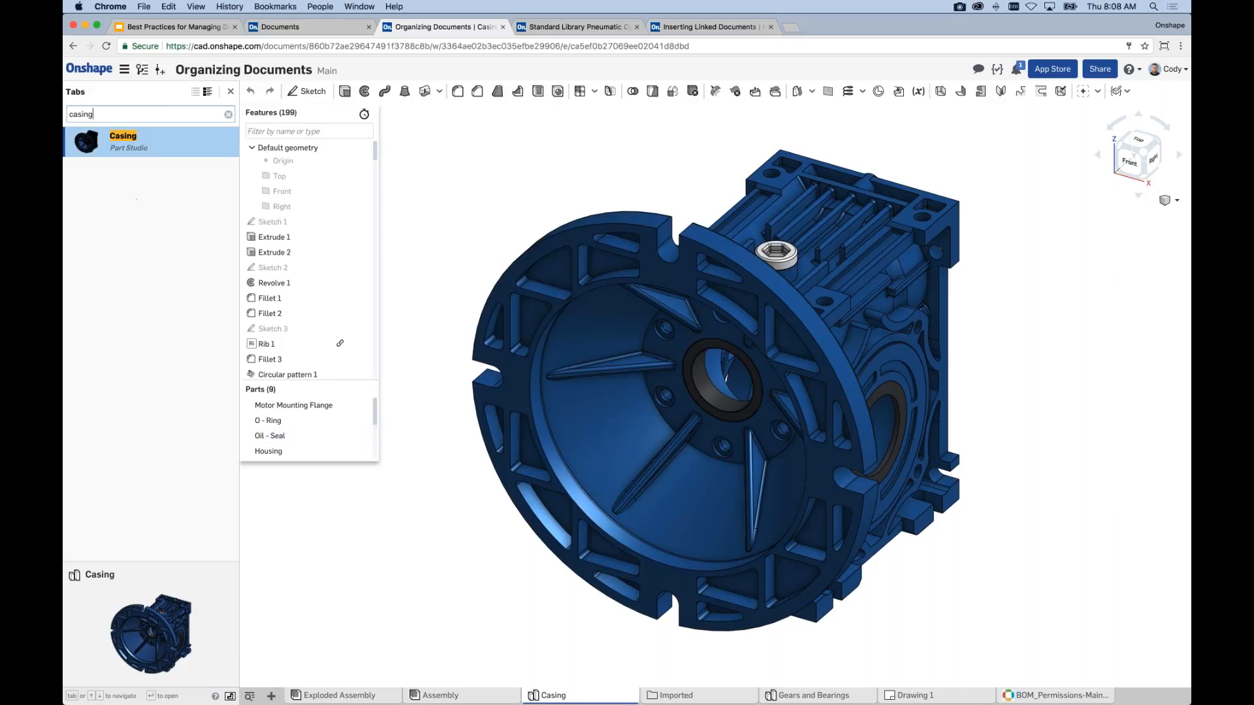
click(228, 114)
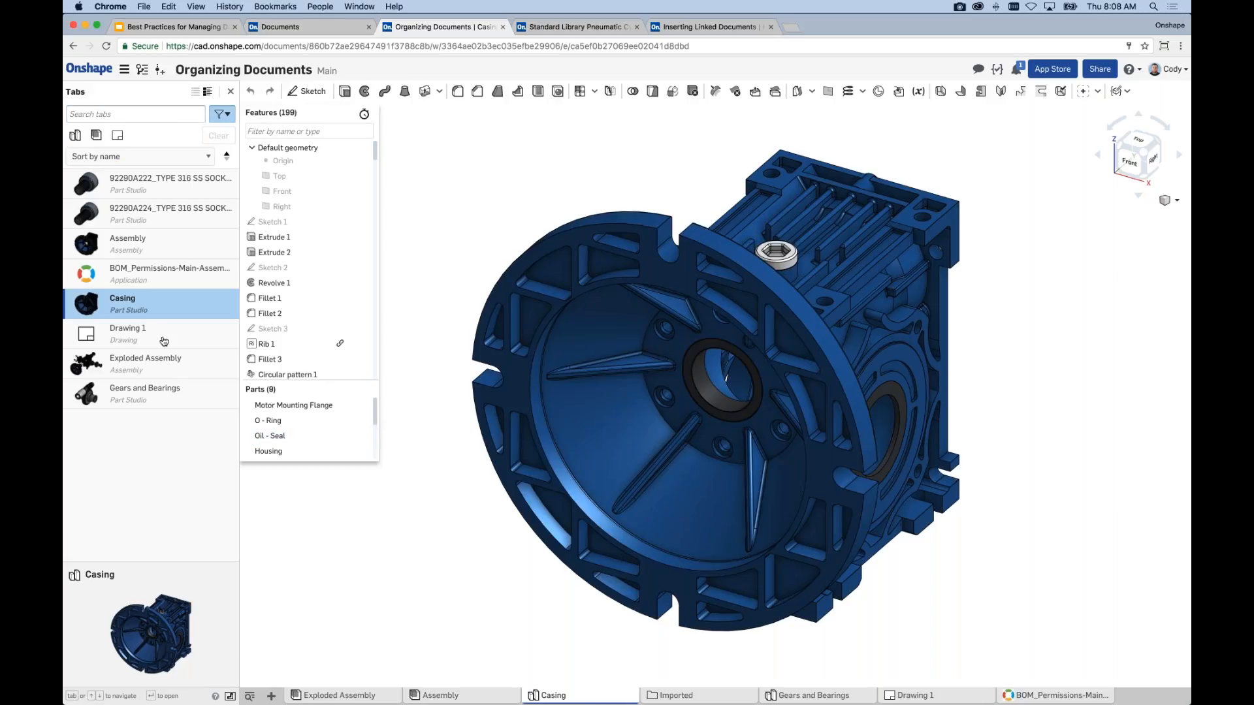
Step through the neighbouring entries in the tab list to preview the BOM application and Drawing 1
key(Up)
key(Up)
key(Up)
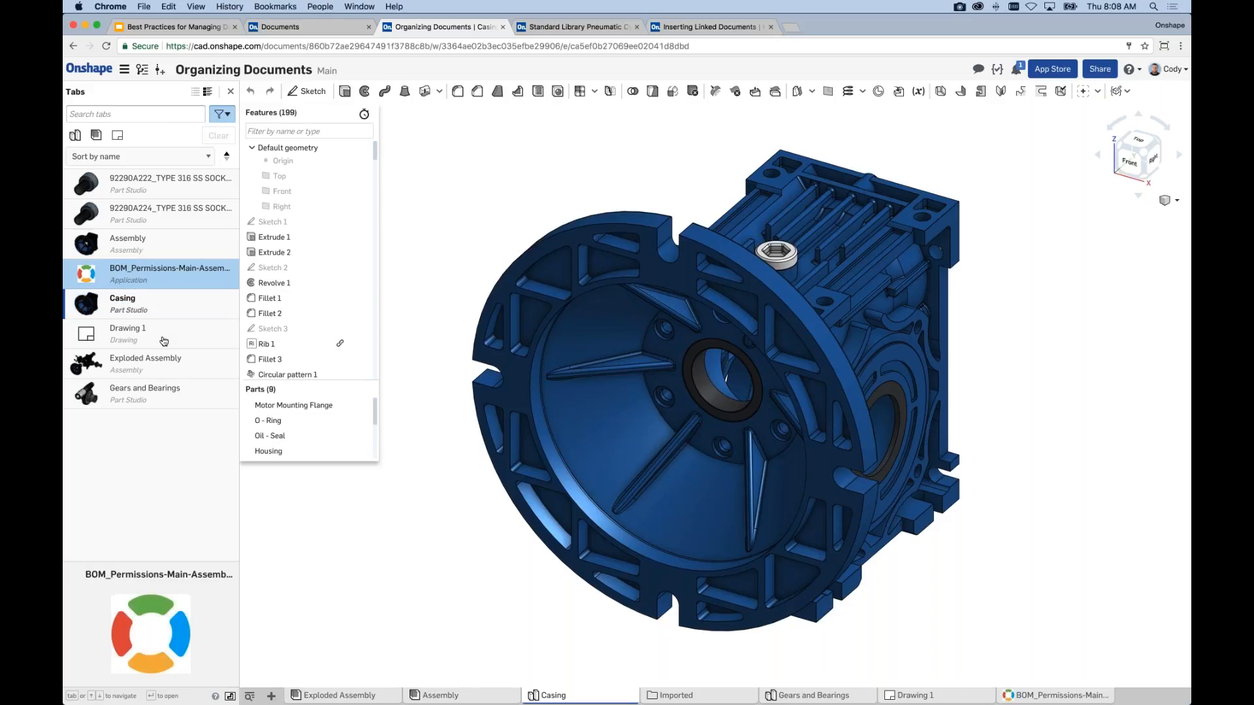
key(Down)
key(Down)
key(Down)
key(Down)
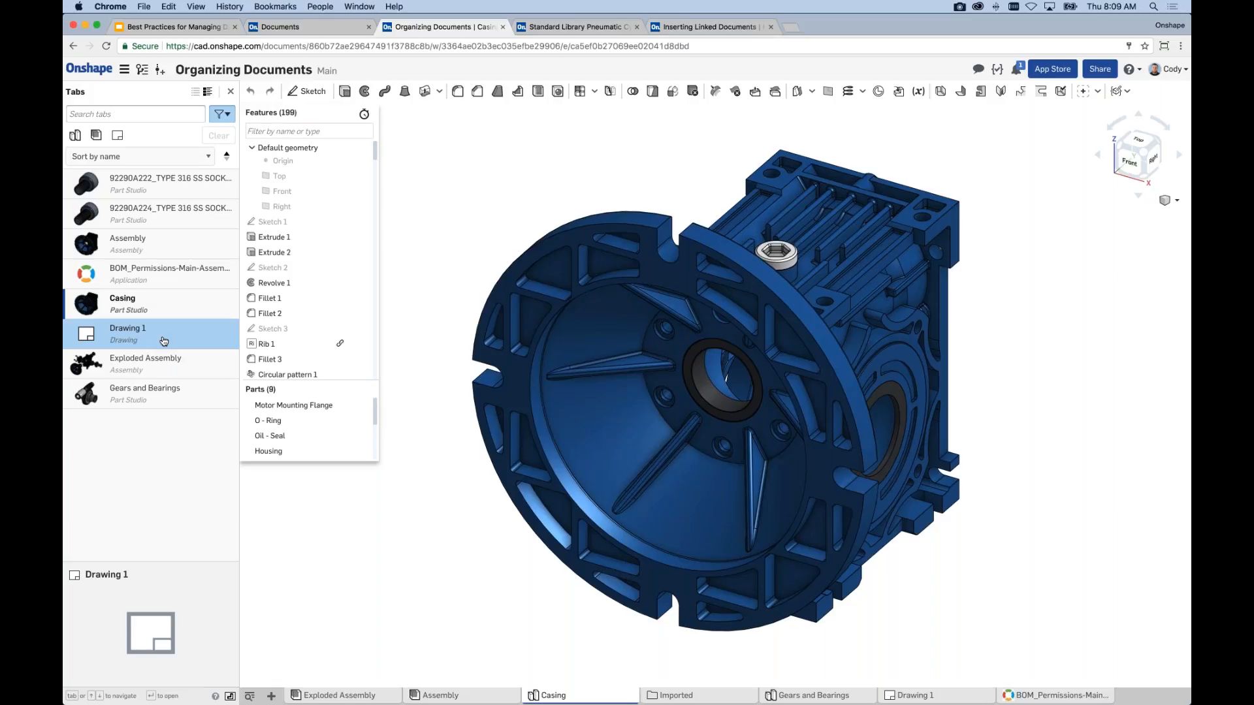
Filter the tab list to part studios and drawings only
click(160, 114)
click(74, 135)
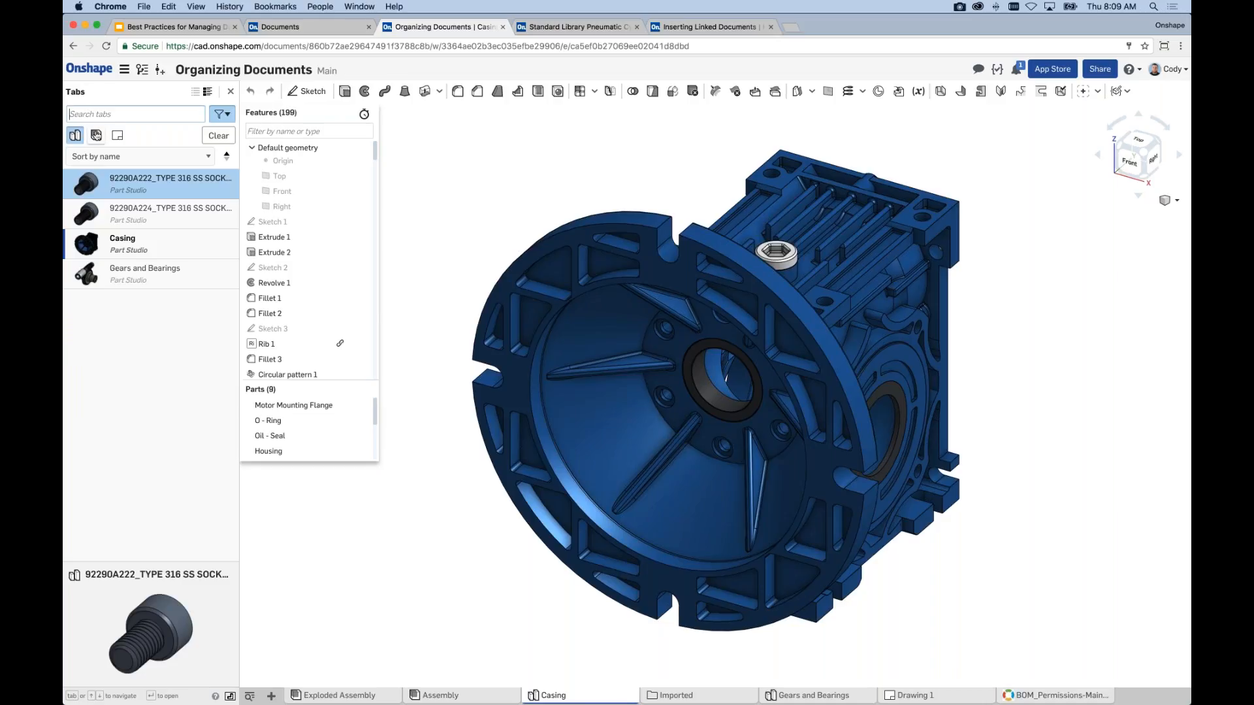
click(118, 135)
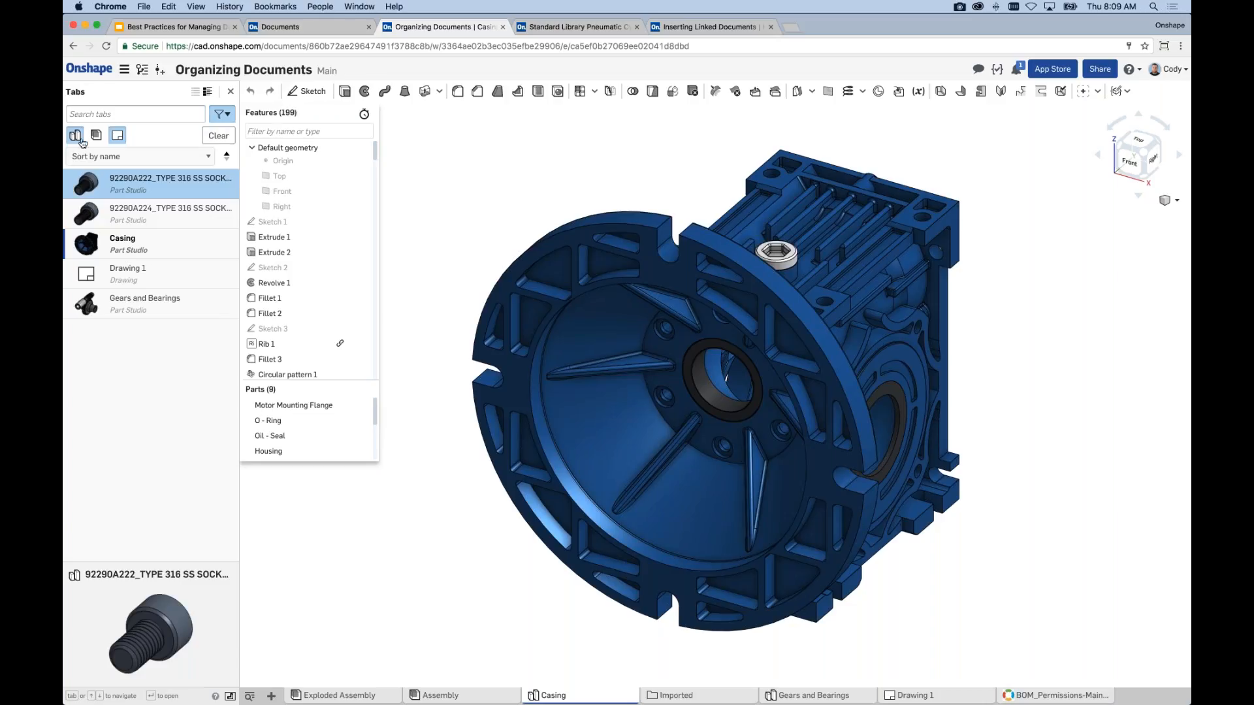
Sort the tab list by type and remove the part studio and drawing filters
click(203, 160)
click(193, 171)
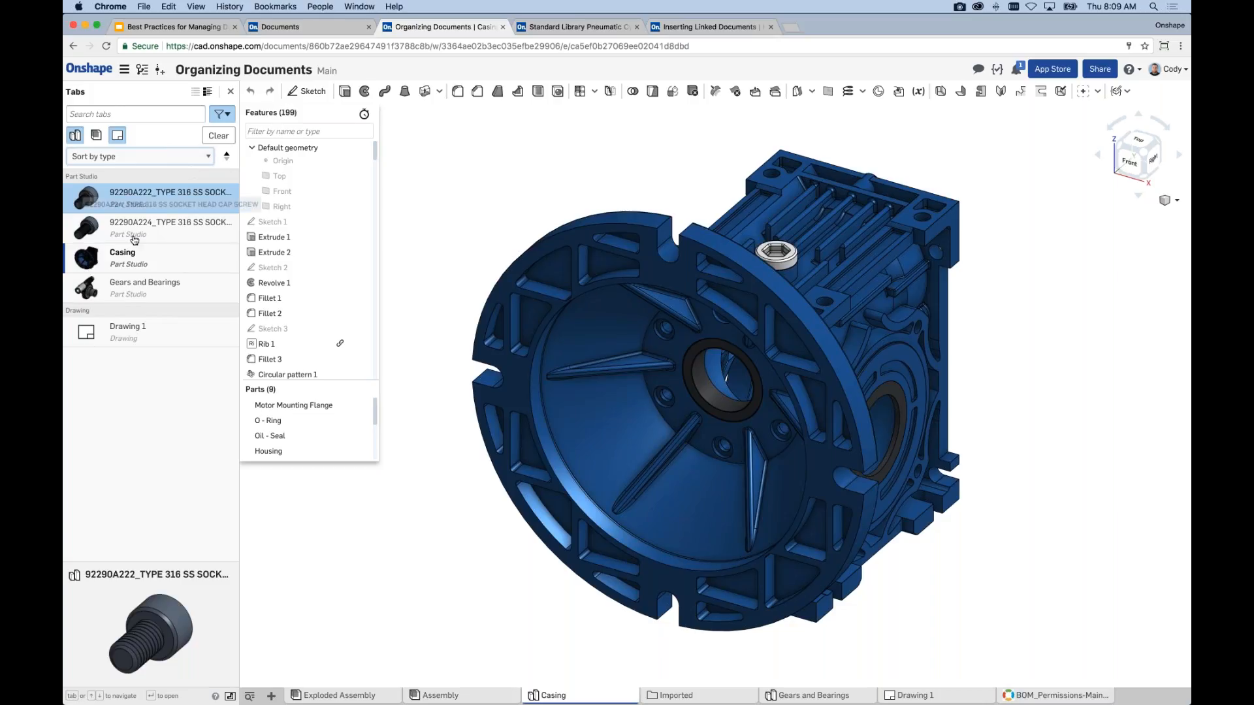
click(75, 135)
click(118, 135)
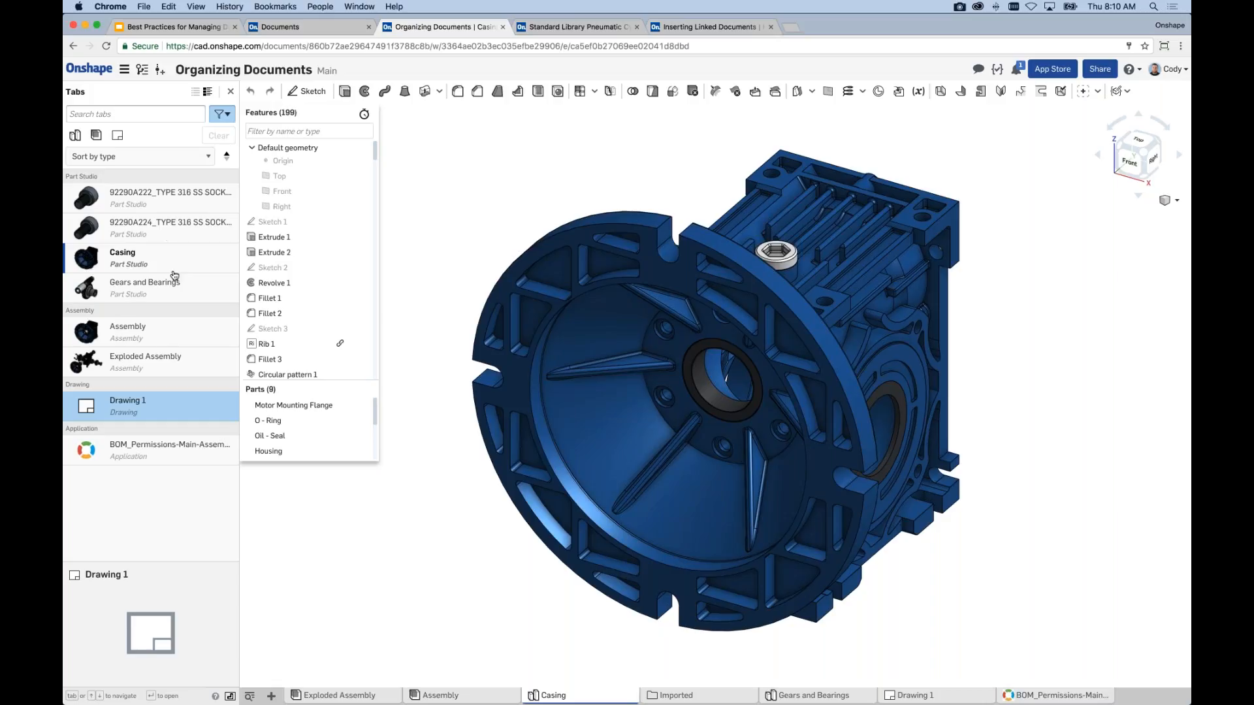
Examine the commands available for the 92290A224, Casing and 92290A222 part studio tabs without running any
right_click(146, 234)
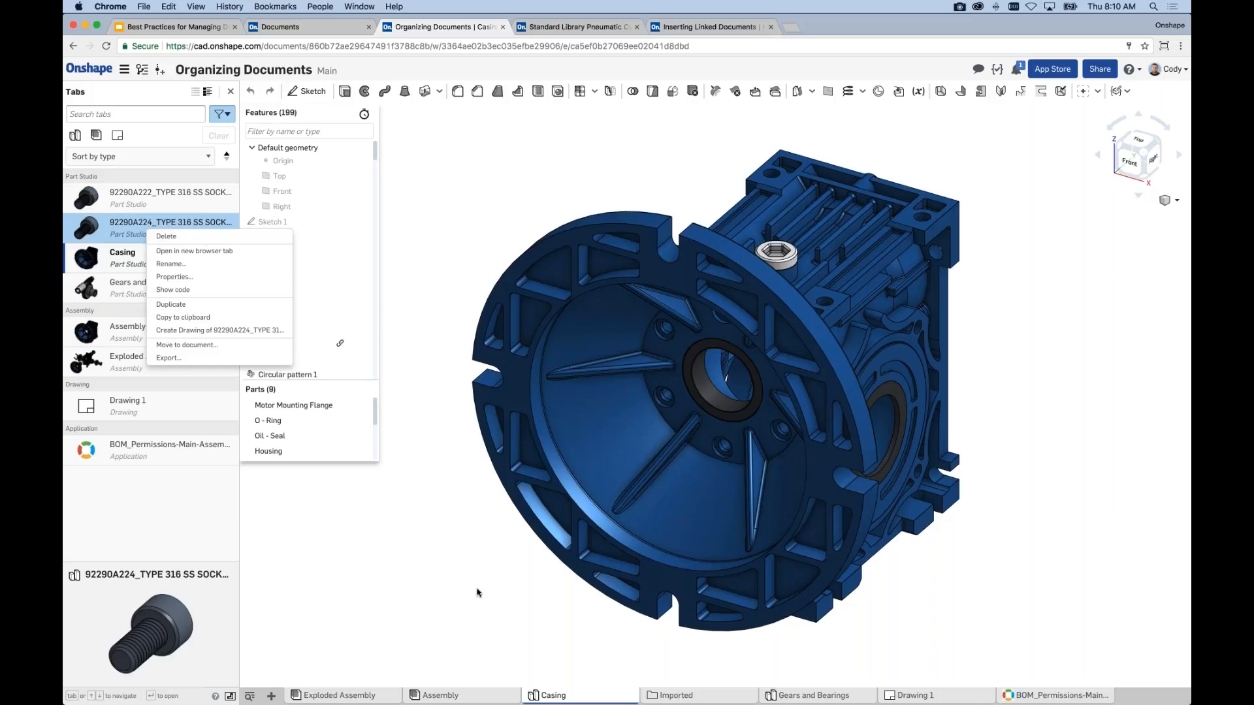
right_click(577, 696)
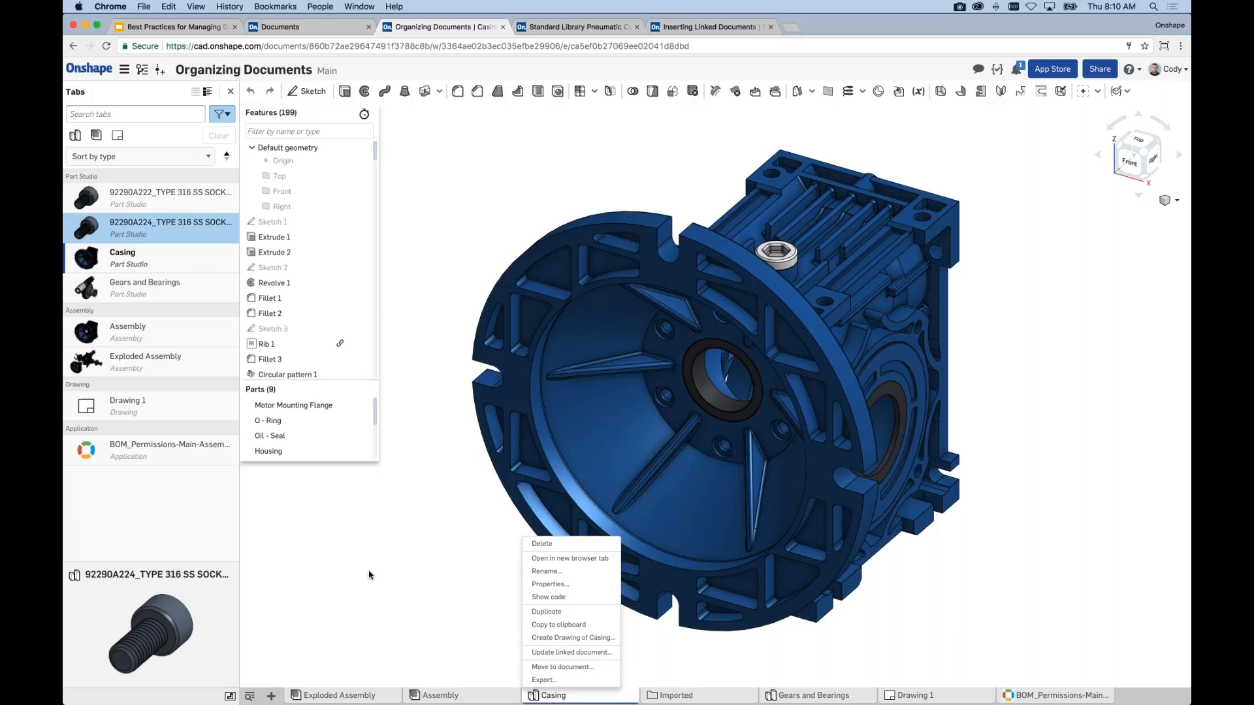
right_click(145, 204)
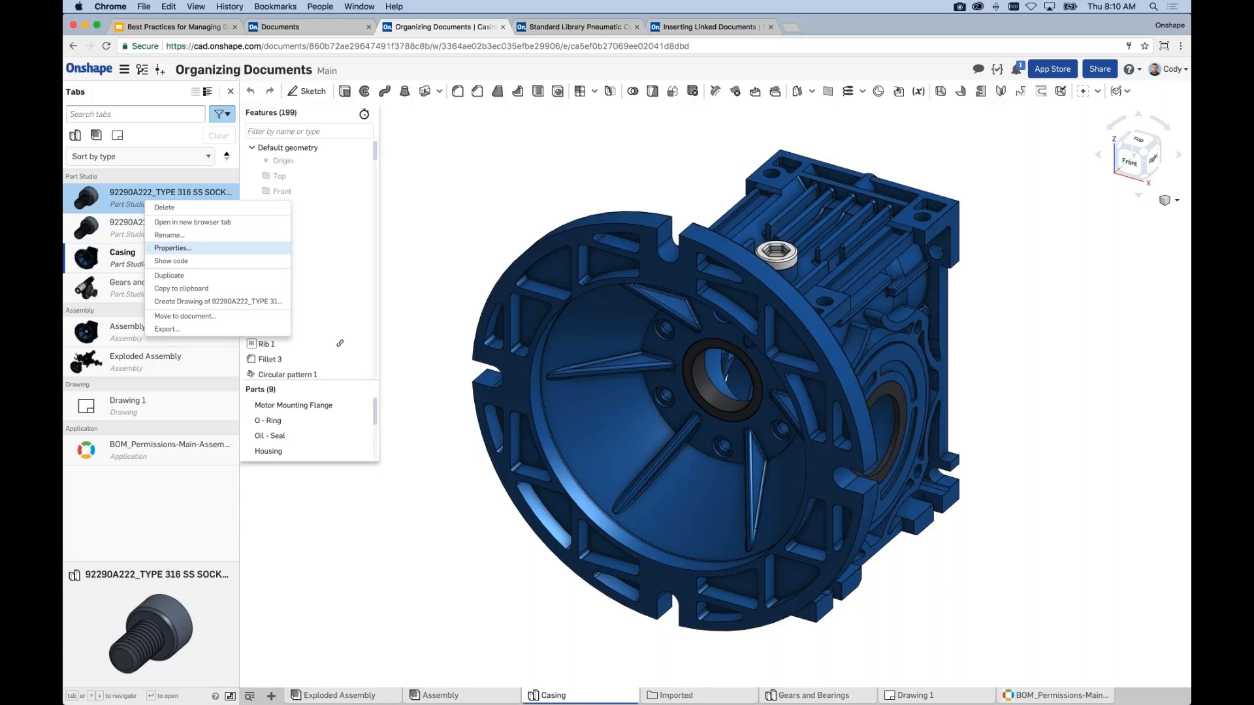
click(171, 130)
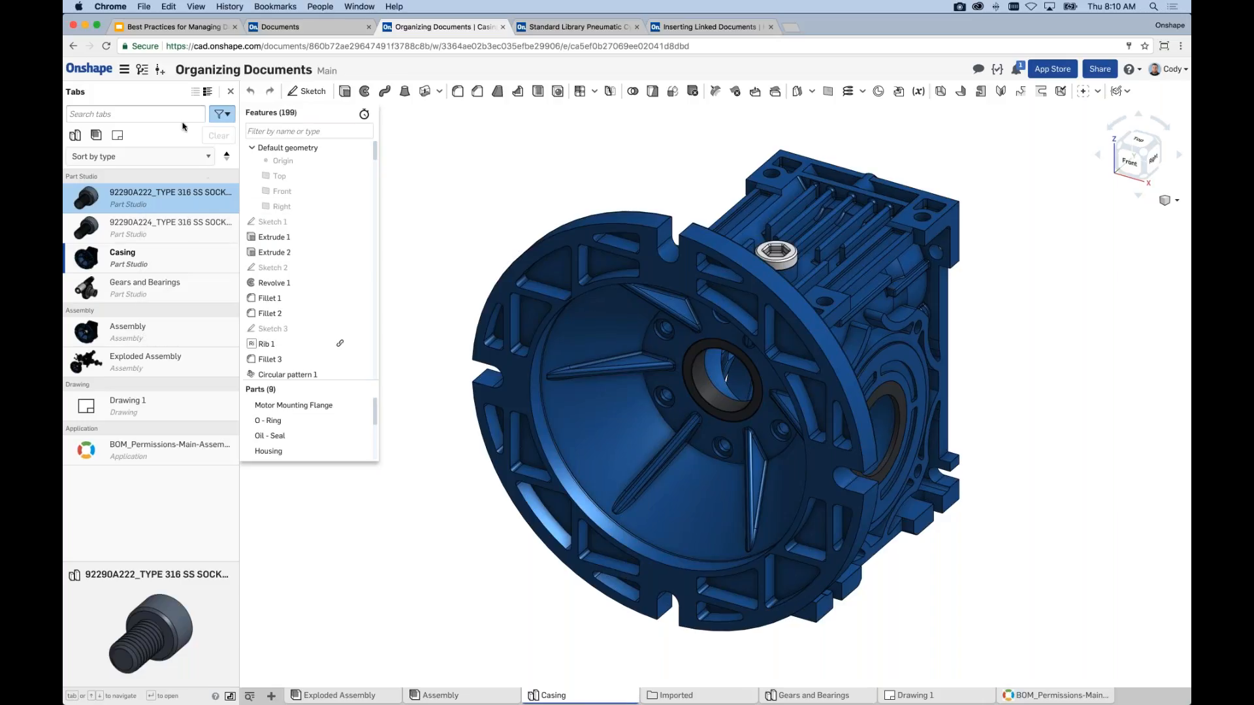
Show the tab list in its folder structure and try moving the Casing part studio into the Imported folder
click(223, 115)
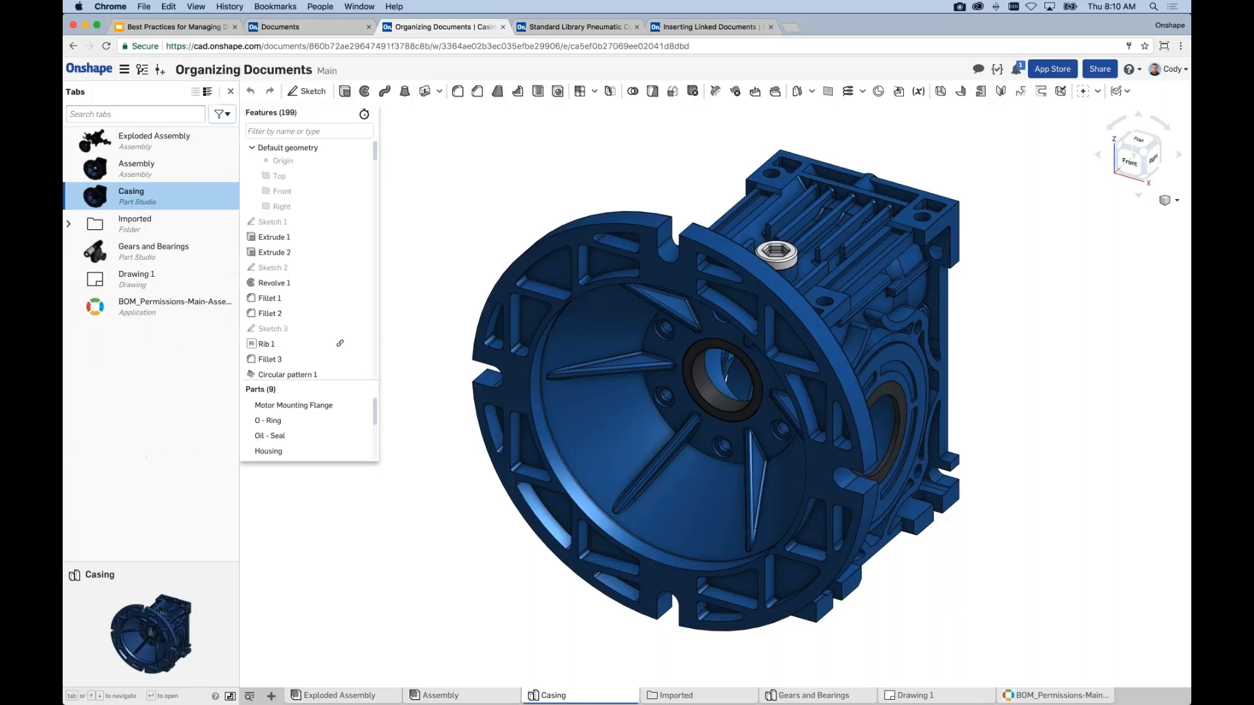
right_click(137, 221)
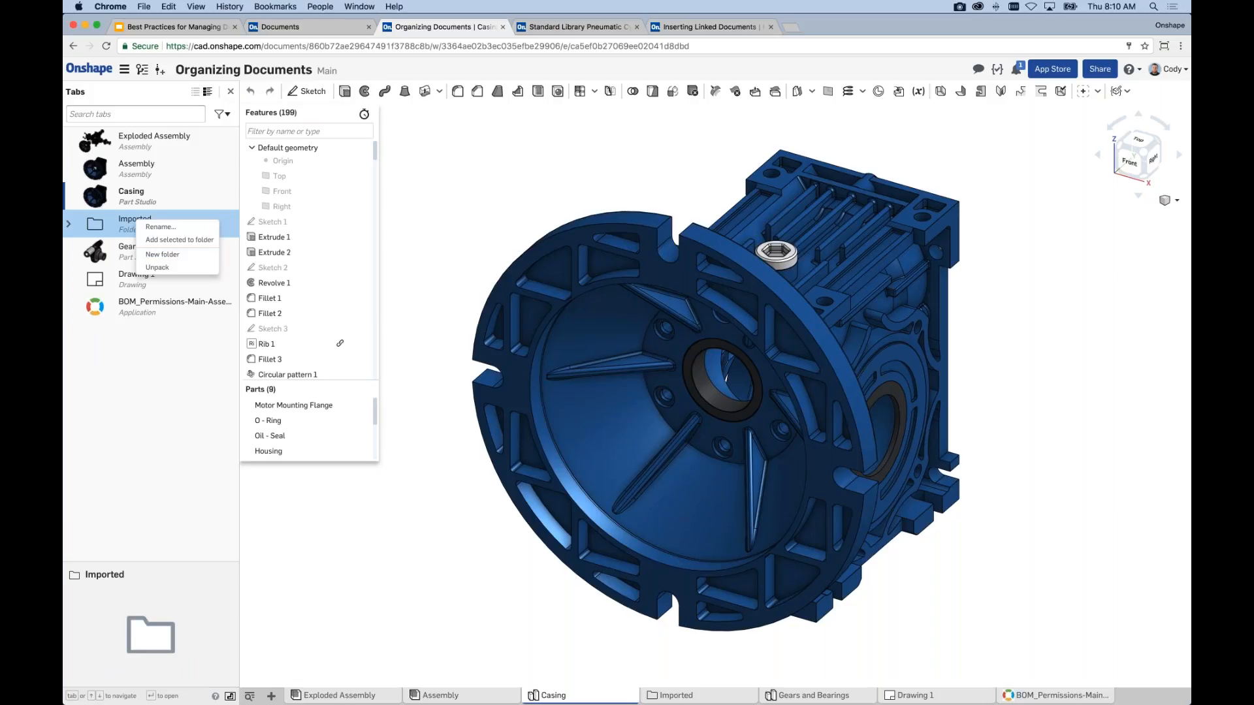
click(142, 197)
drag(142, 198, 145, 226)
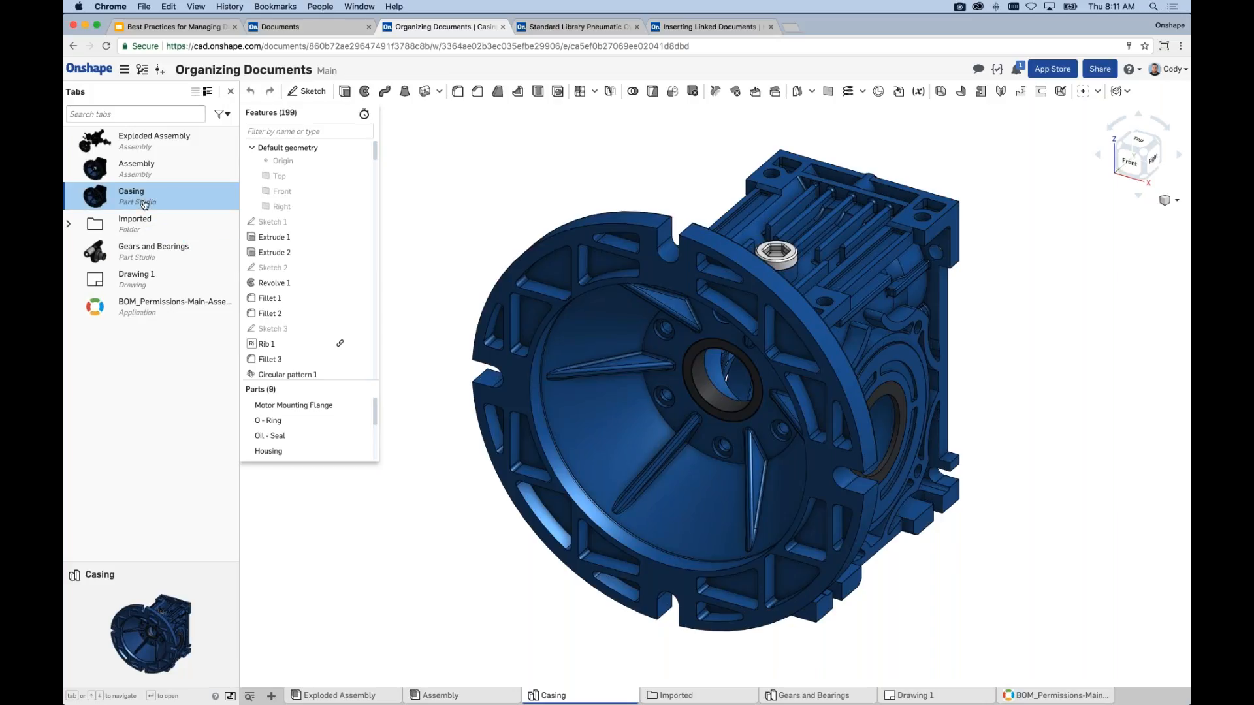
Review the Imported folder's commands, and select the Exploded Assembly and Assembly tabs together
right_click(133, 225)
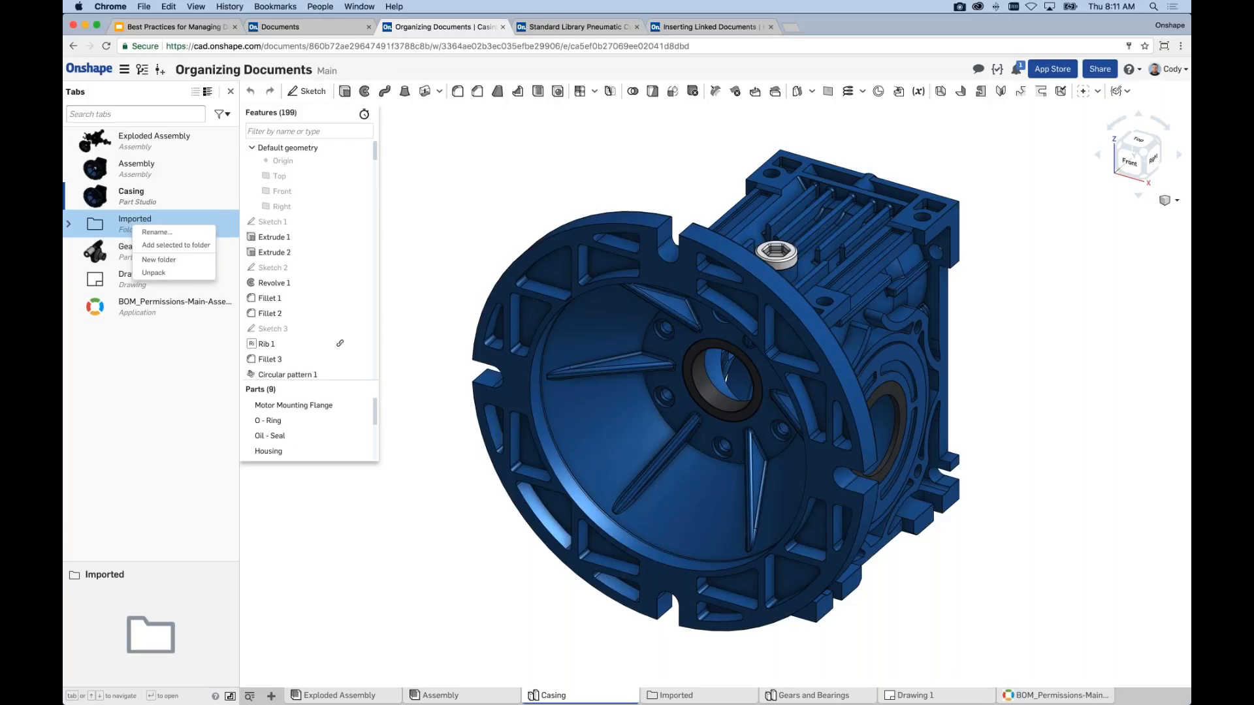
click(169, 155)
click(170, 157)
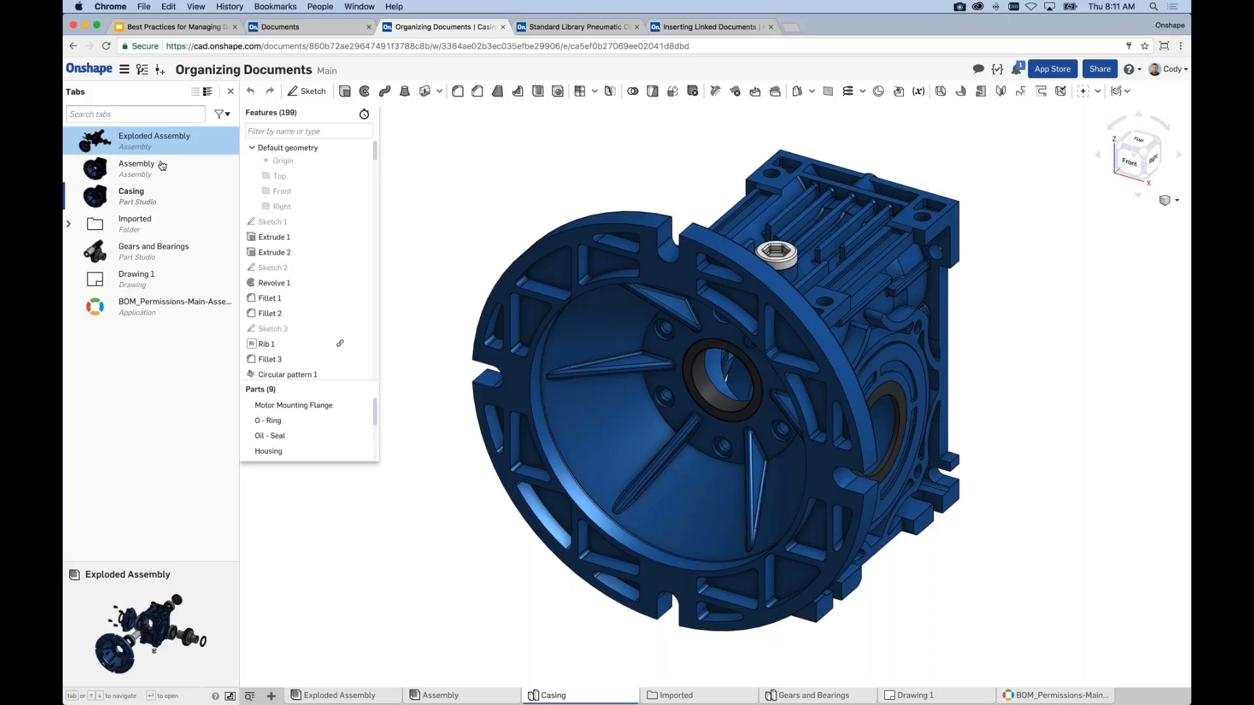
shift+click(170, 158)
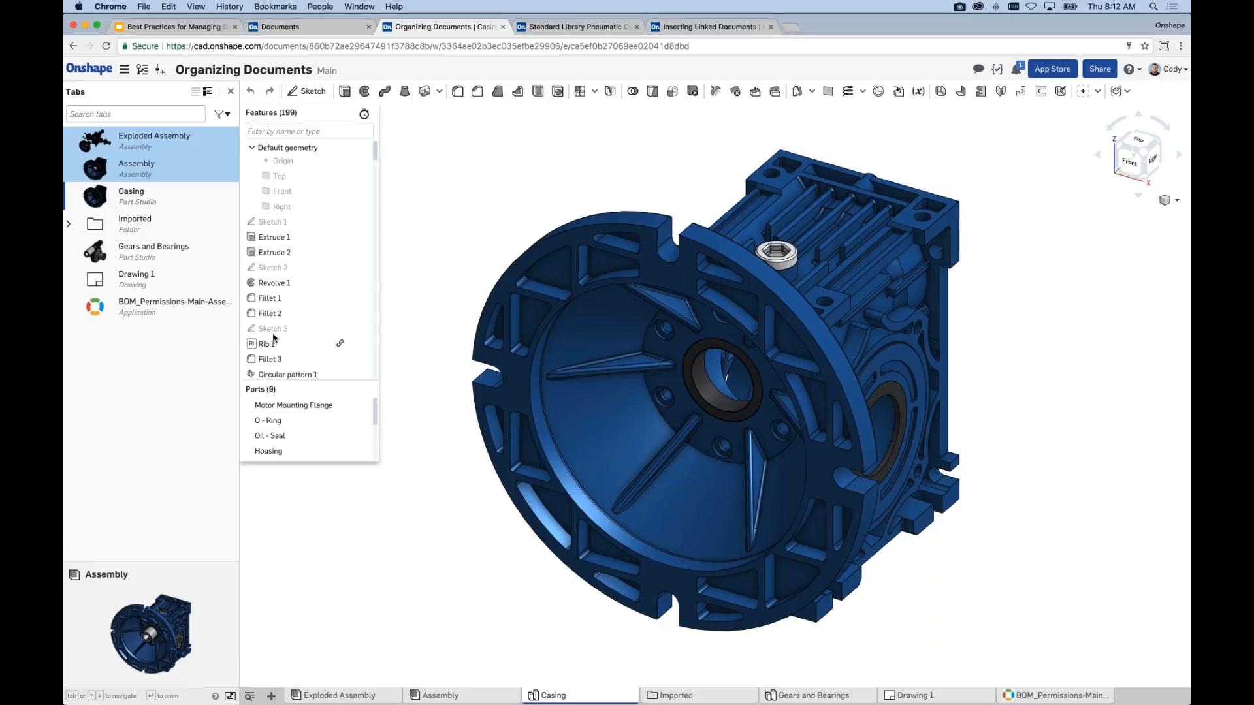
Expand the Imported folder, review its commands, and unpack it to release its two part studios
click(69, 224)
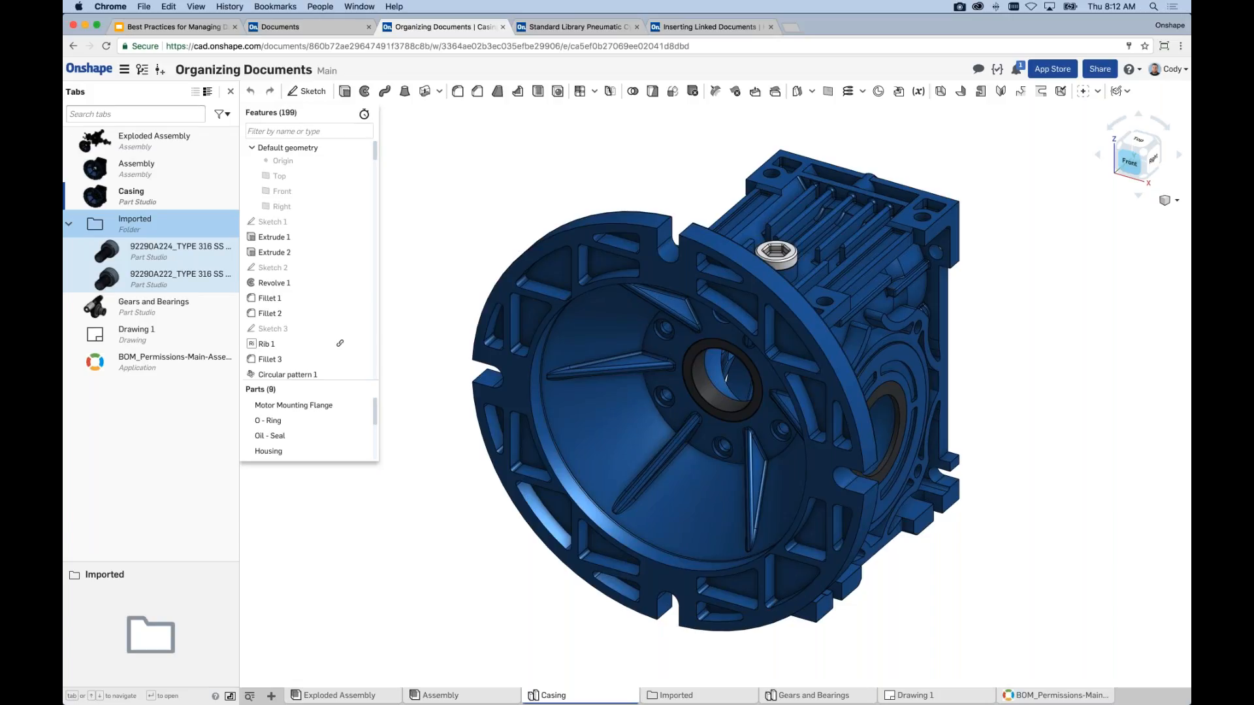
click(133, 302)
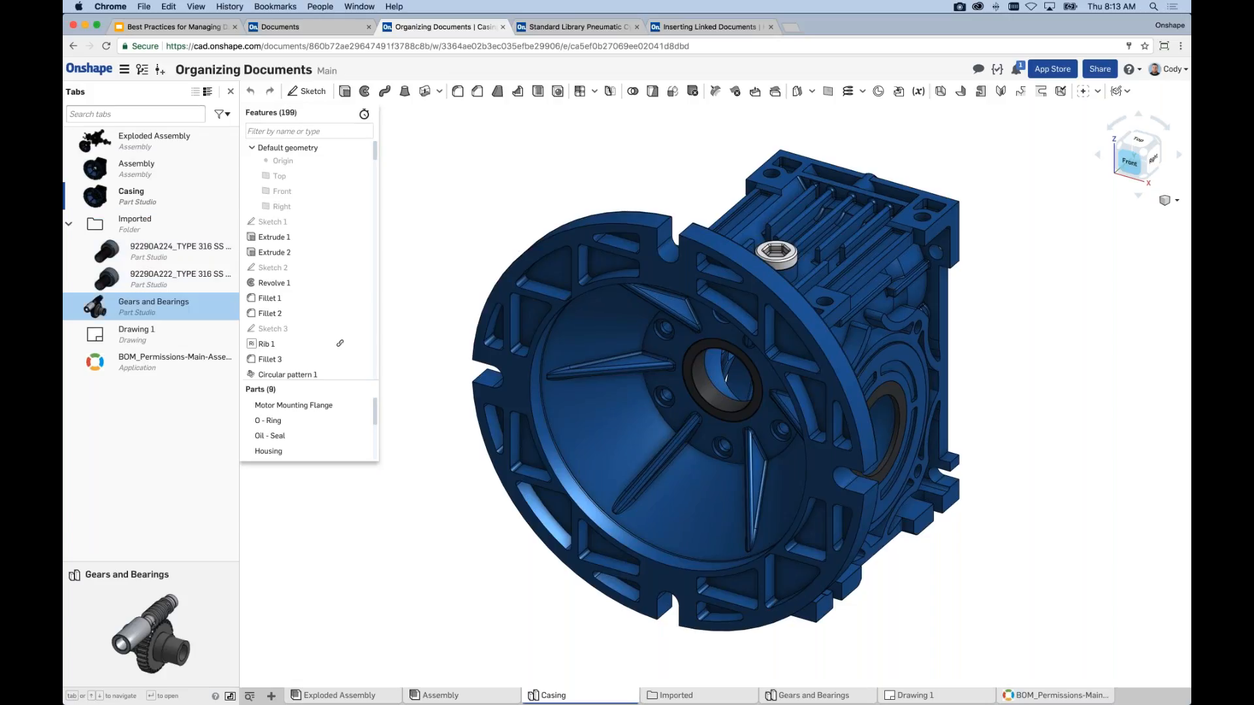
right_click(134, 222)
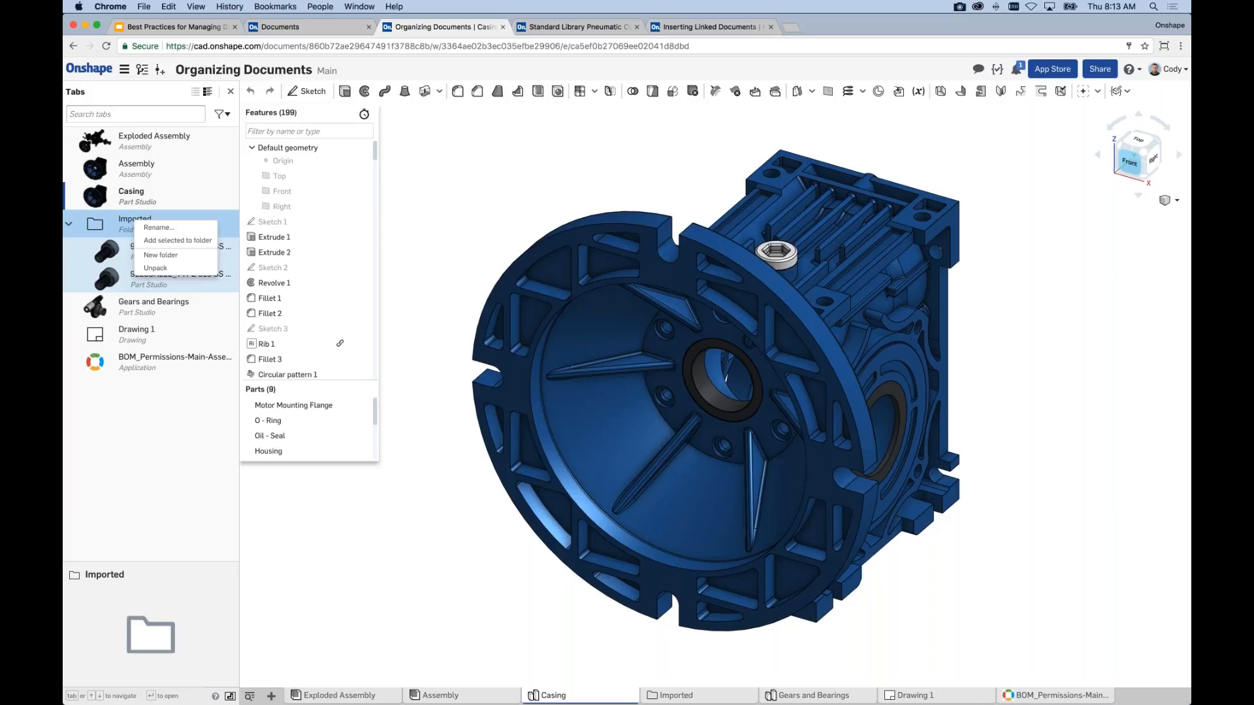
click(129, 403)
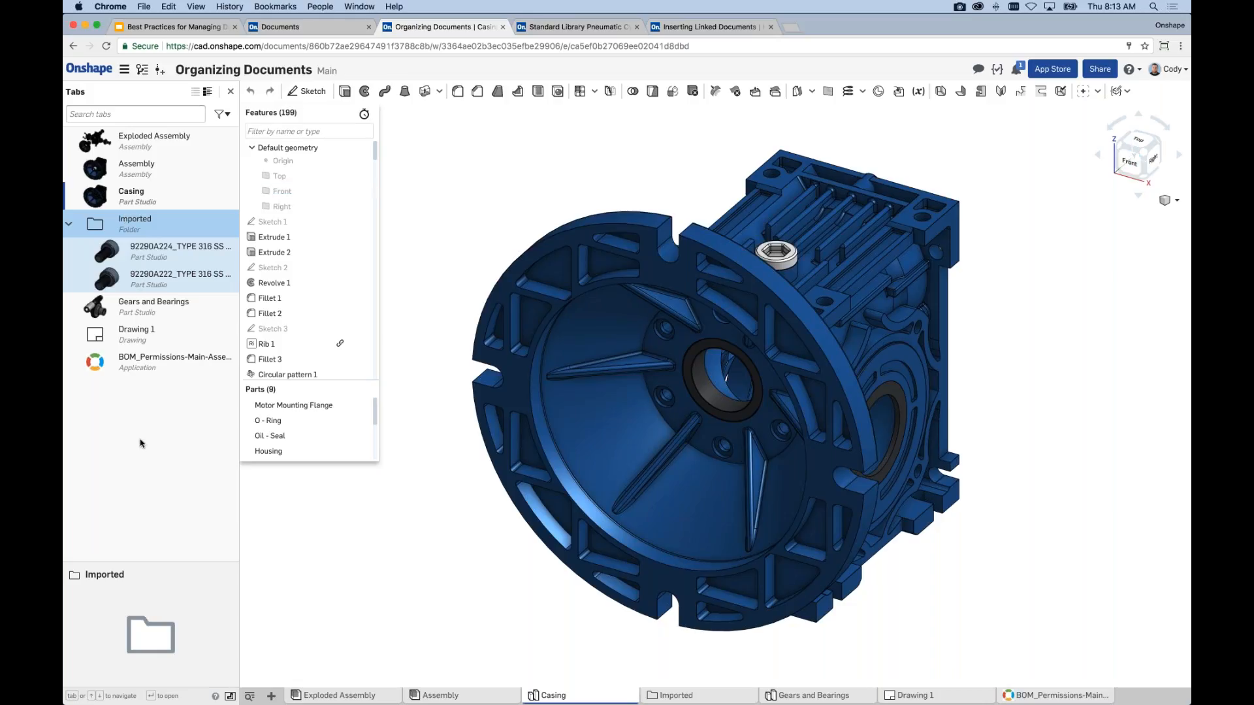
right_click(135, 223)
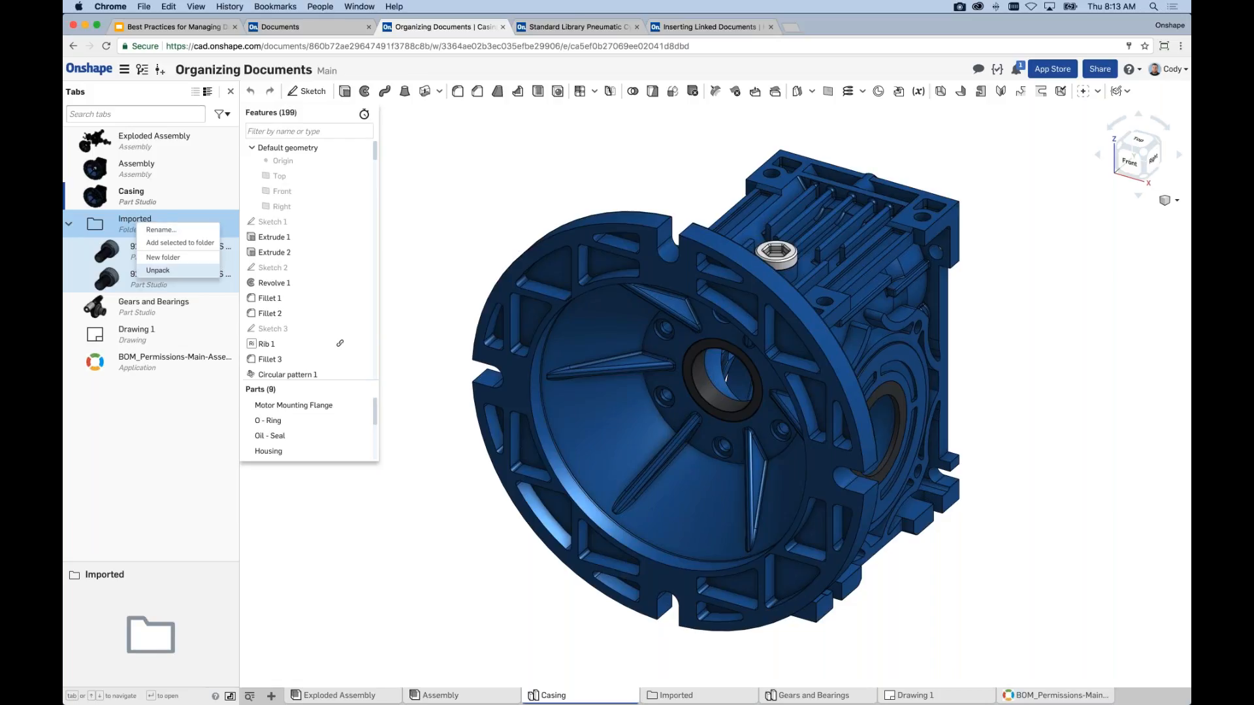
click(158, 271)
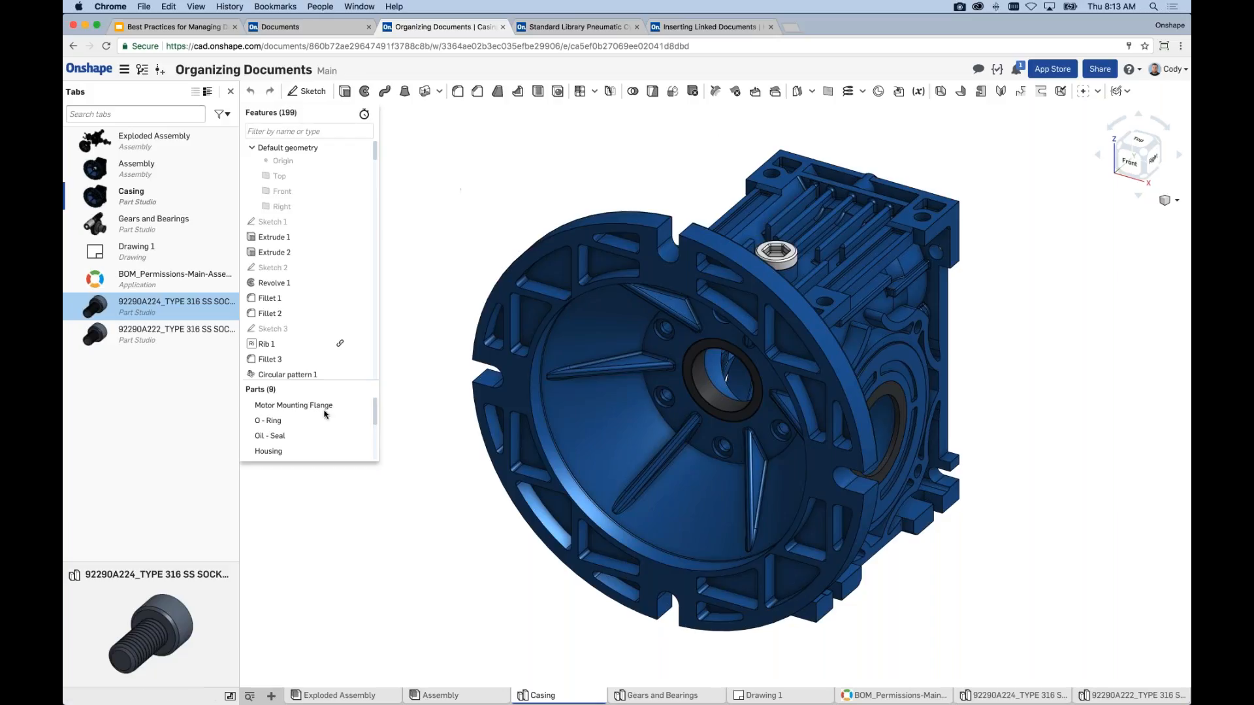
Create a new tab folder, move the Gears and Bearings part studio into it, and expand the folder
click(271, 696)
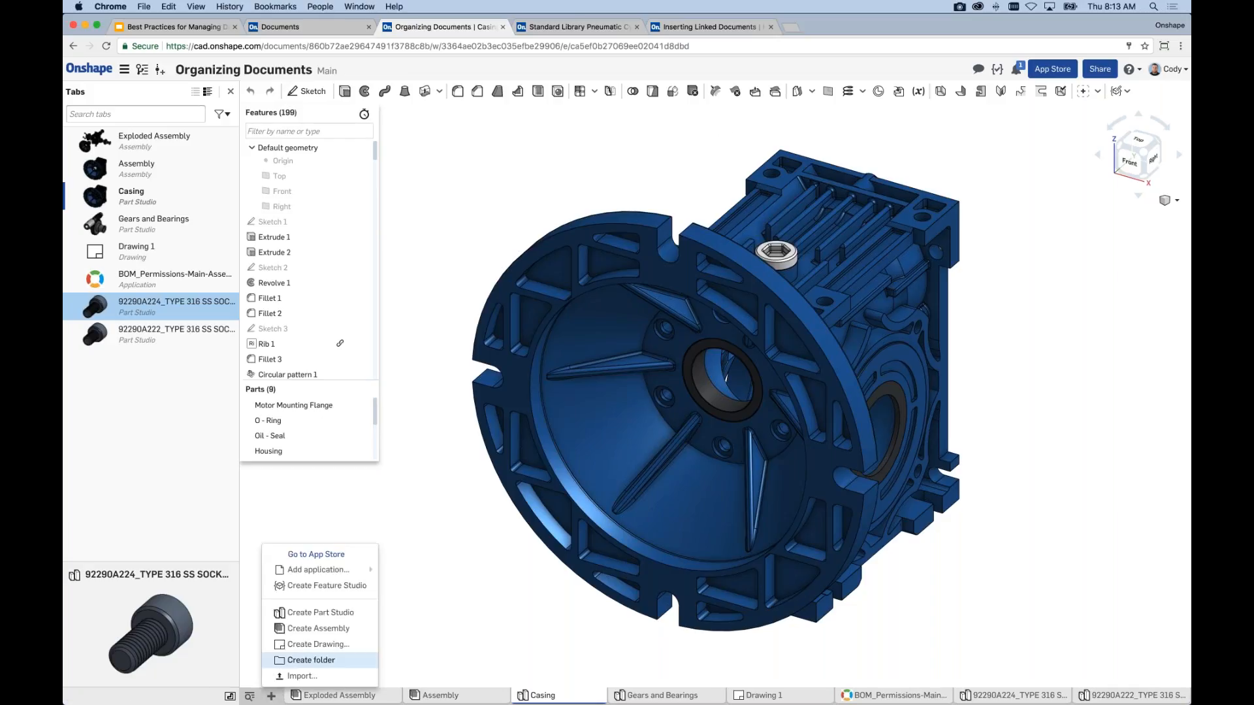
click(302, 662)
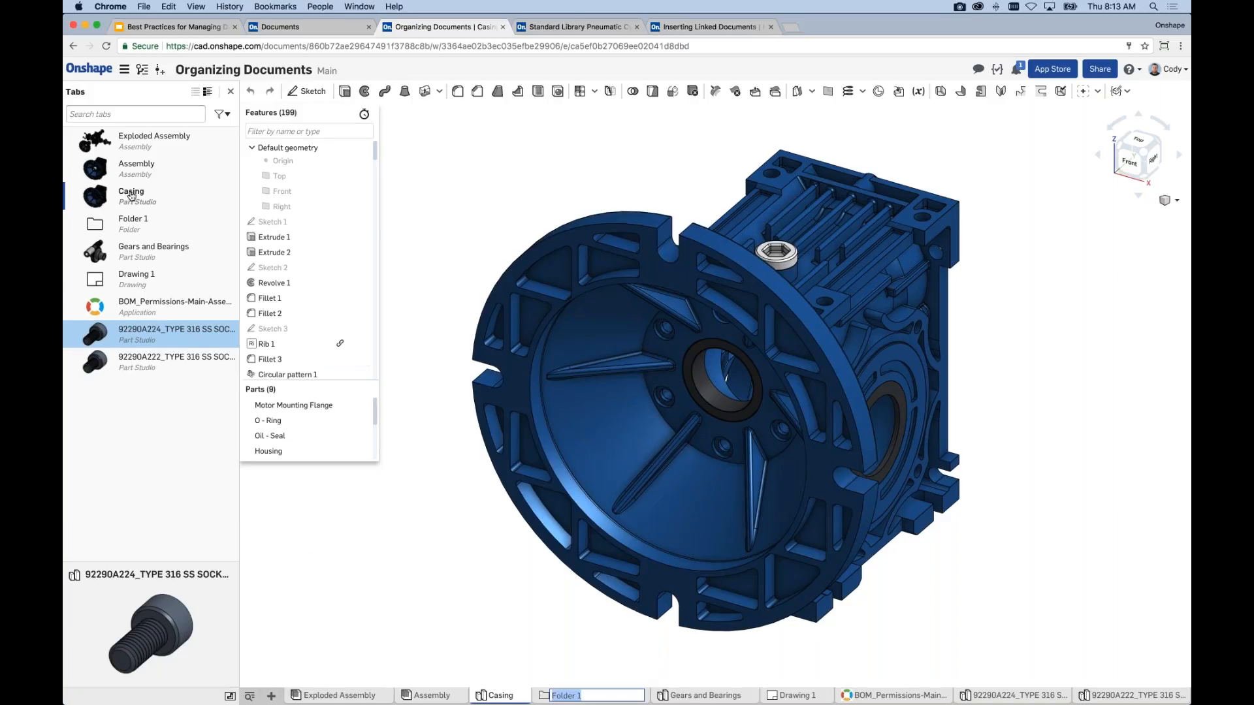
drag(139, 253, 138, 230)
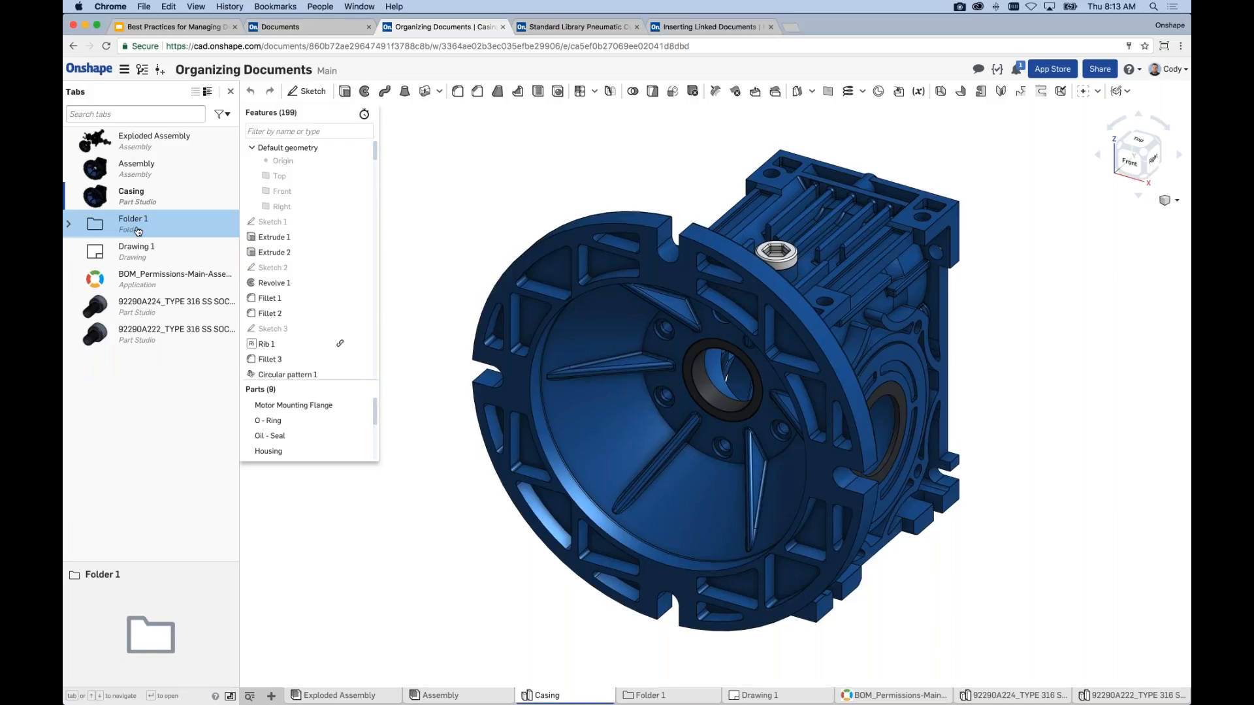
click(138, 230)
Duplicate the Gears and Bearings part studio inside its folder and select the copy
right_click(155, 252)
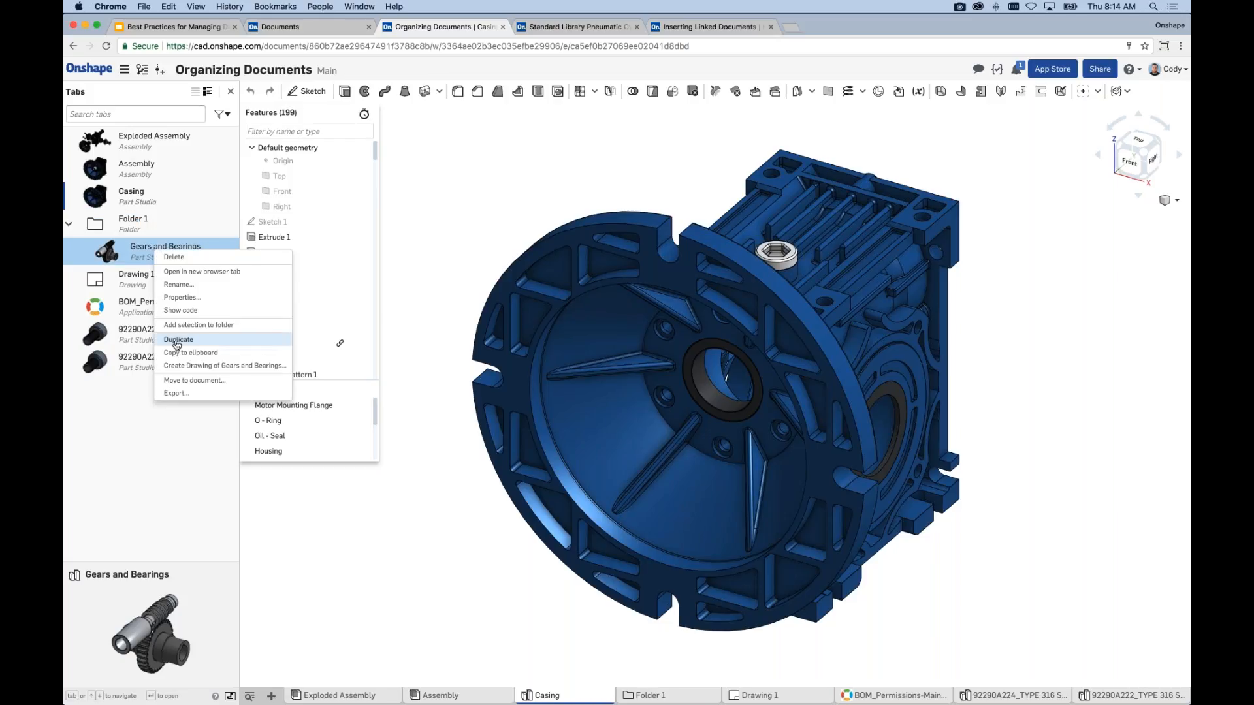
key(Escape)
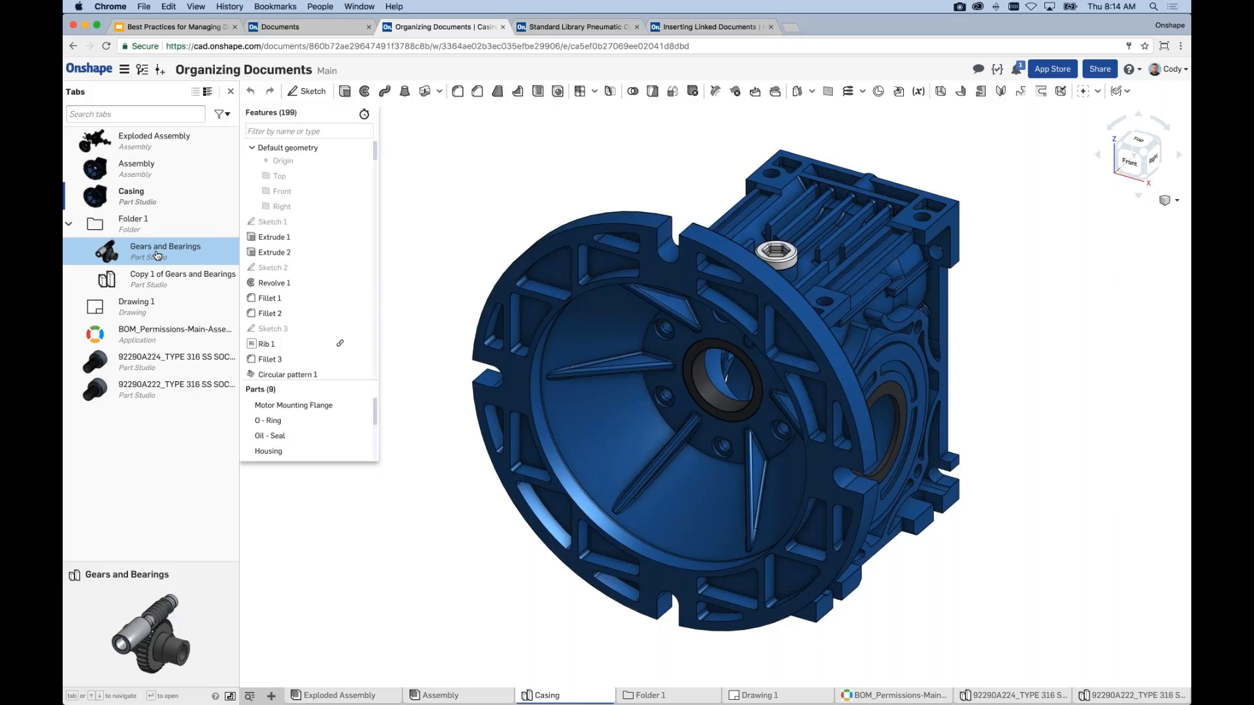
click(187, 292)
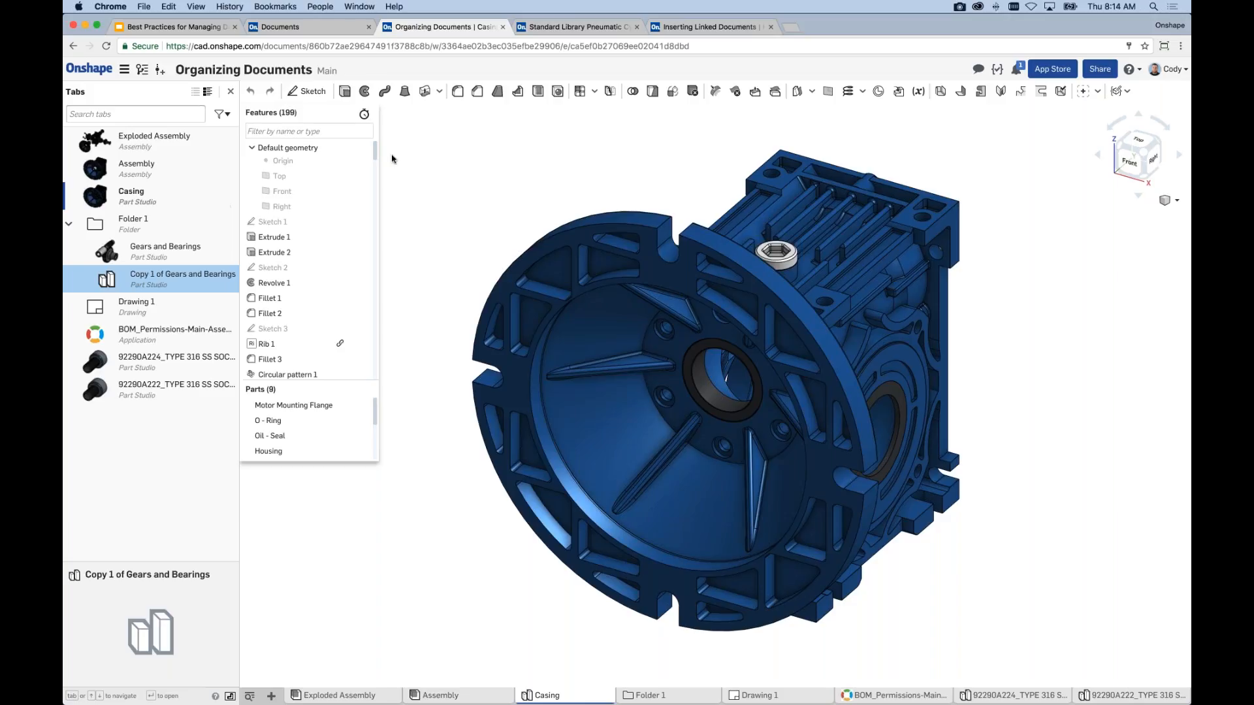
Review the commands of Folder 1, and move the original Gears and Bearings part studio out of it
click(68, 224)
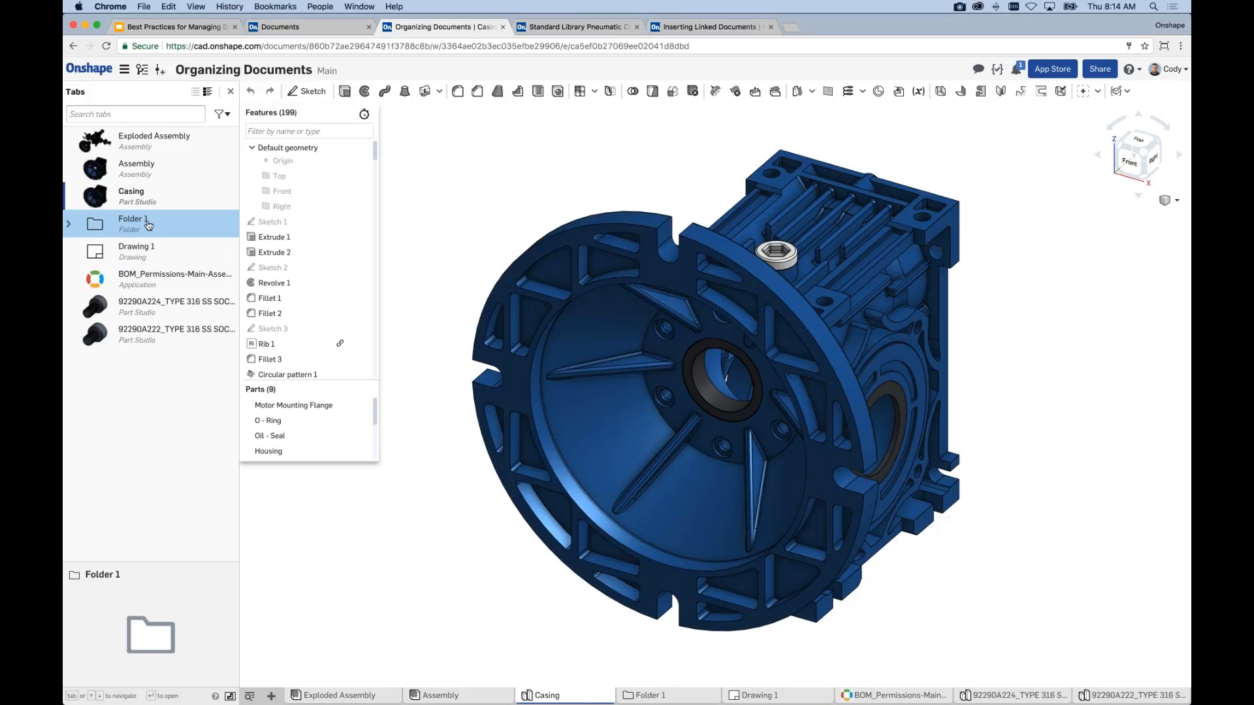
right_click(151, 229)
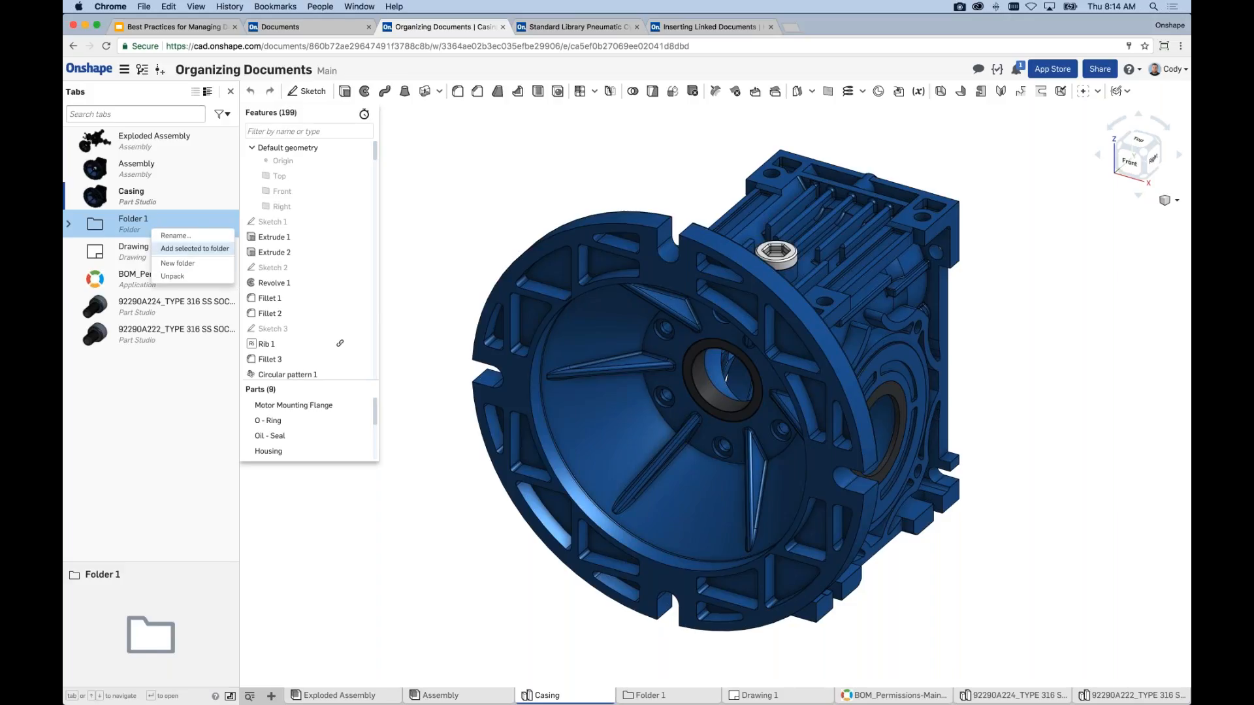
click(164, 361)
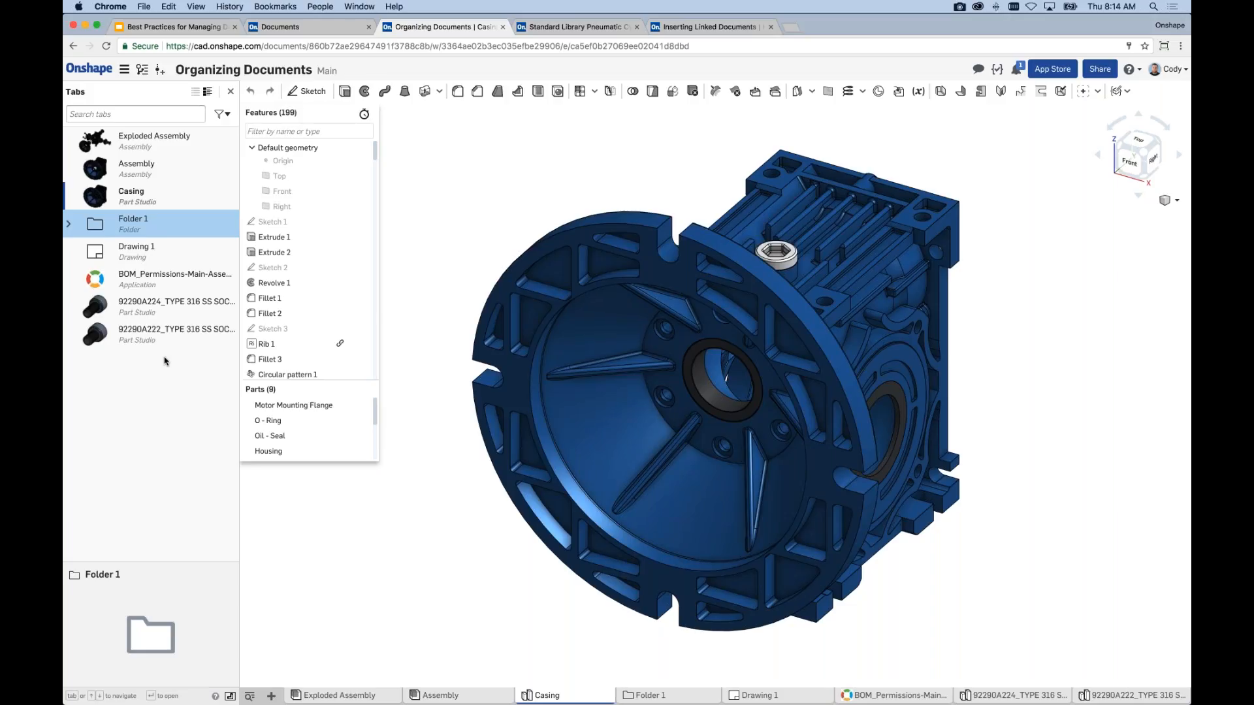
click(68, 224)
click(156, 257)
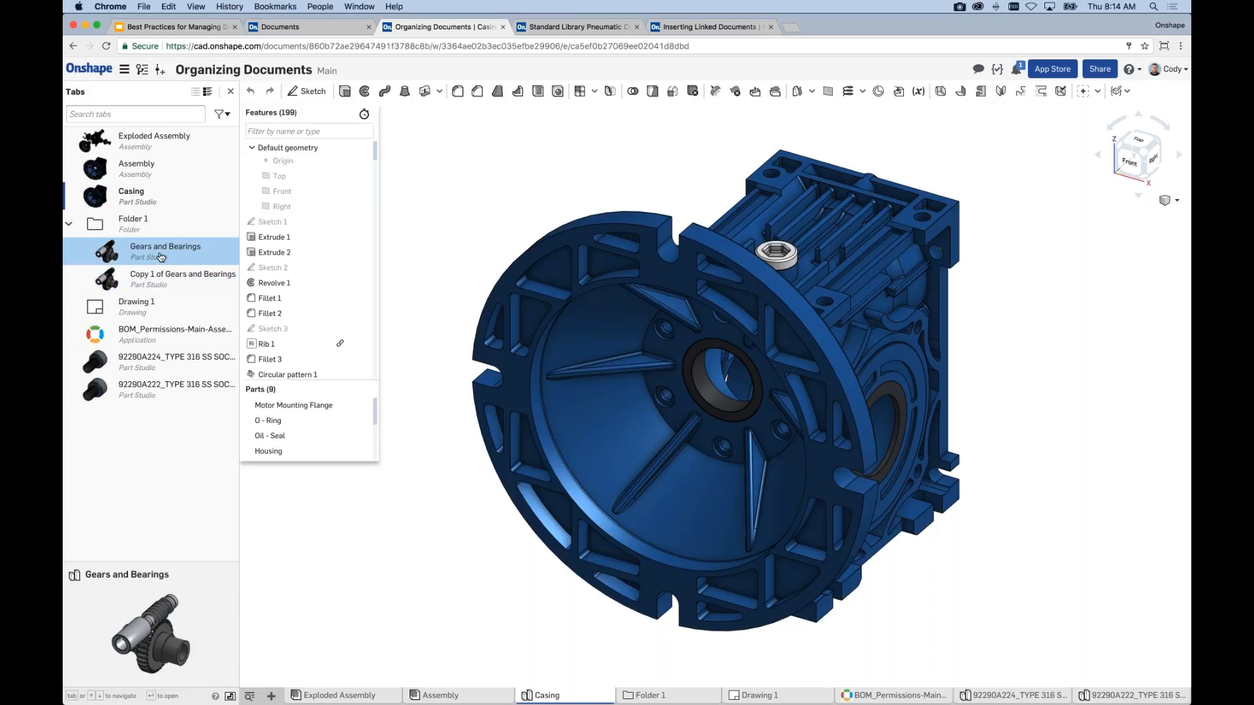
drag(162, 260, 176, 222)
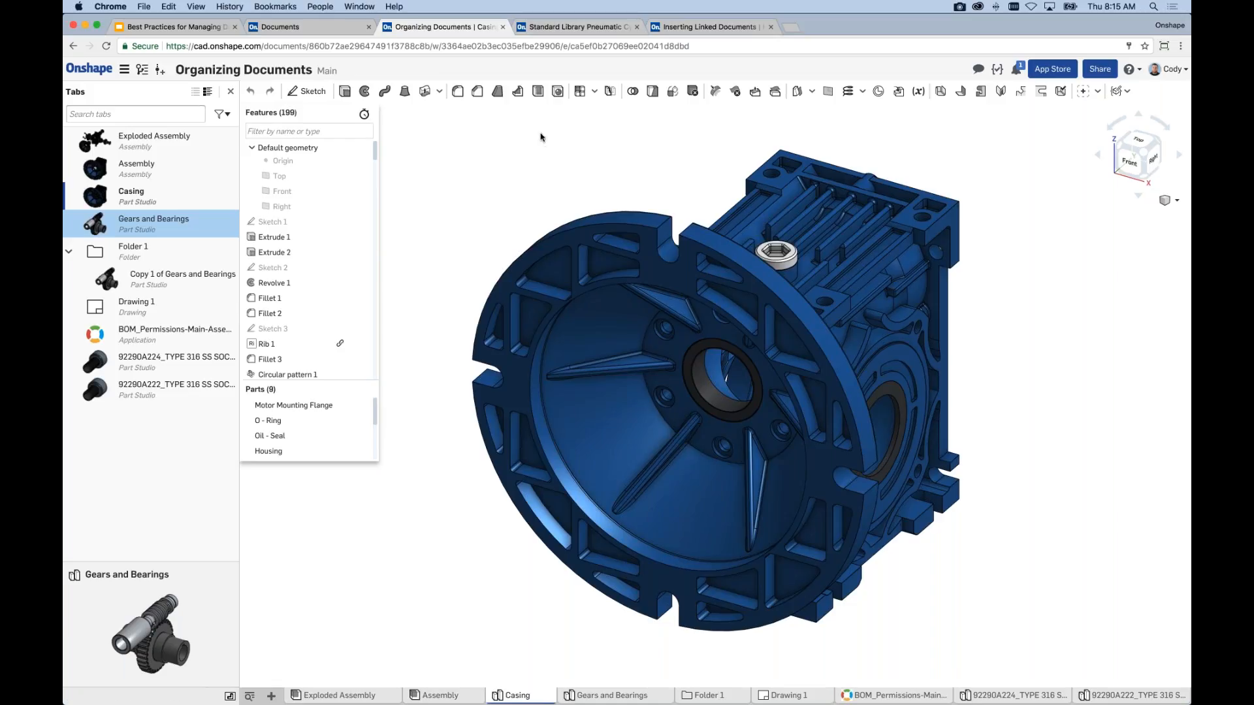
Switch to the Google Slides presentation and present it from the In-Document Organization Tools slide
click(172, 26)
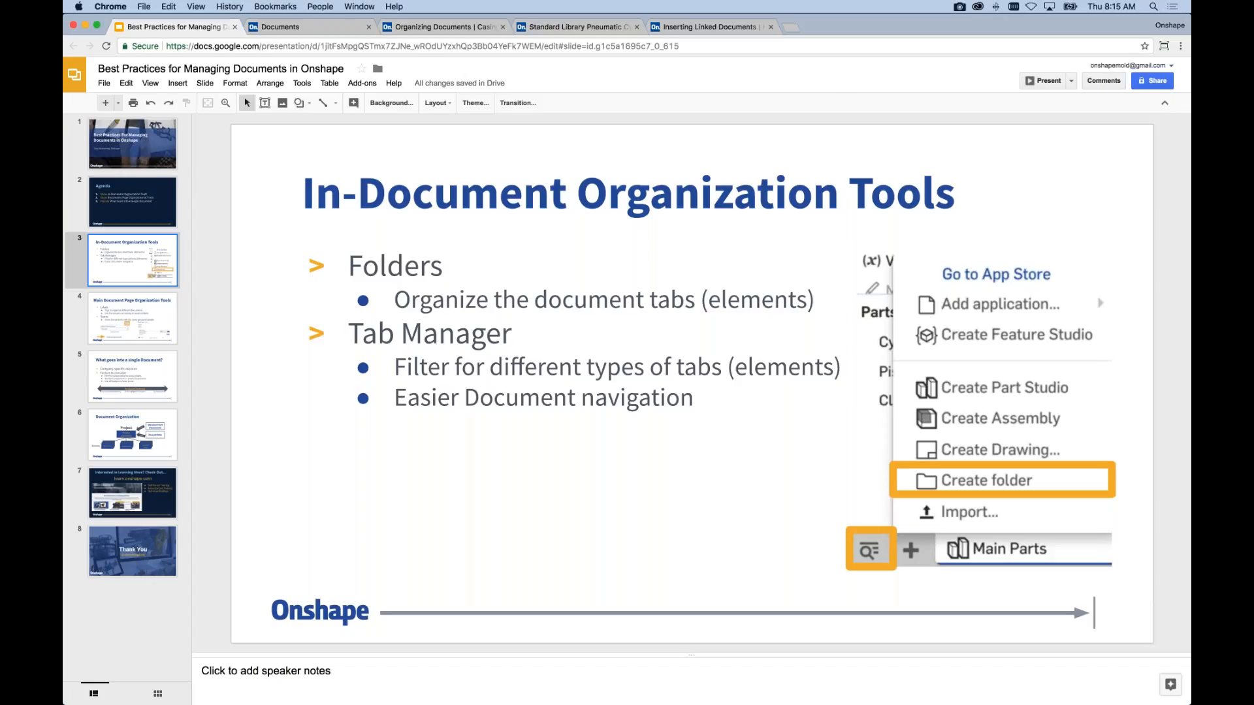
click(1047, 80)
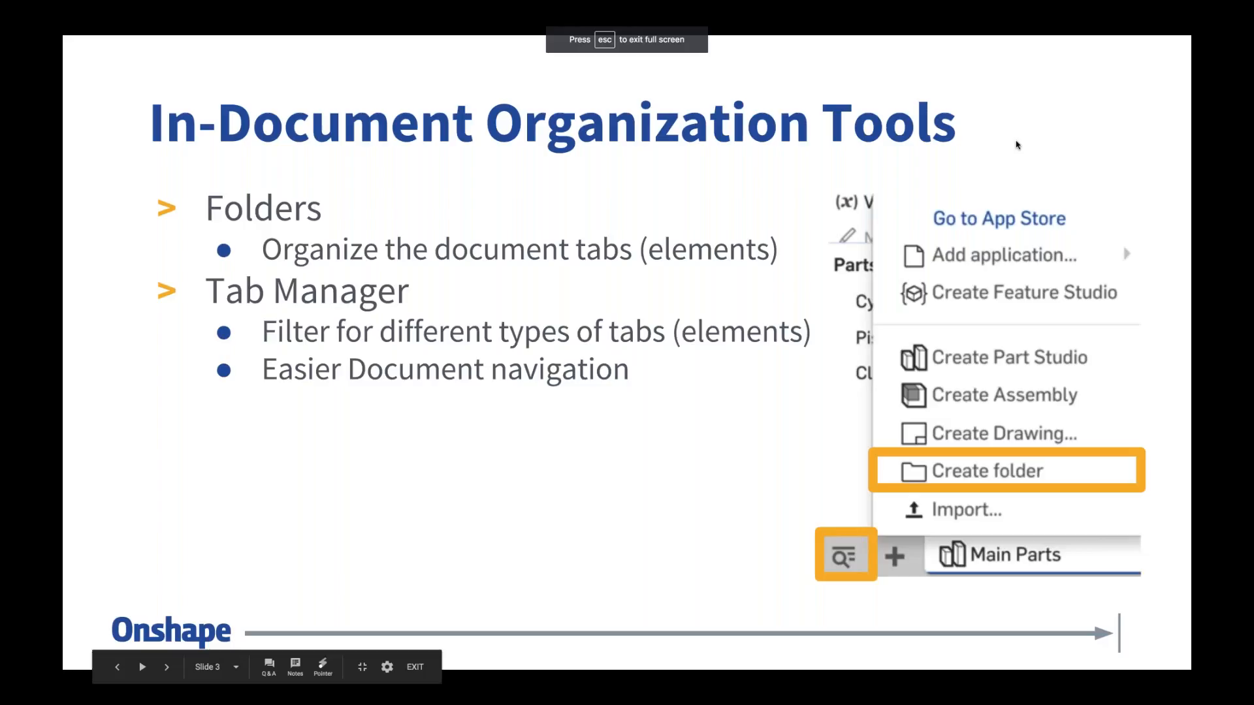
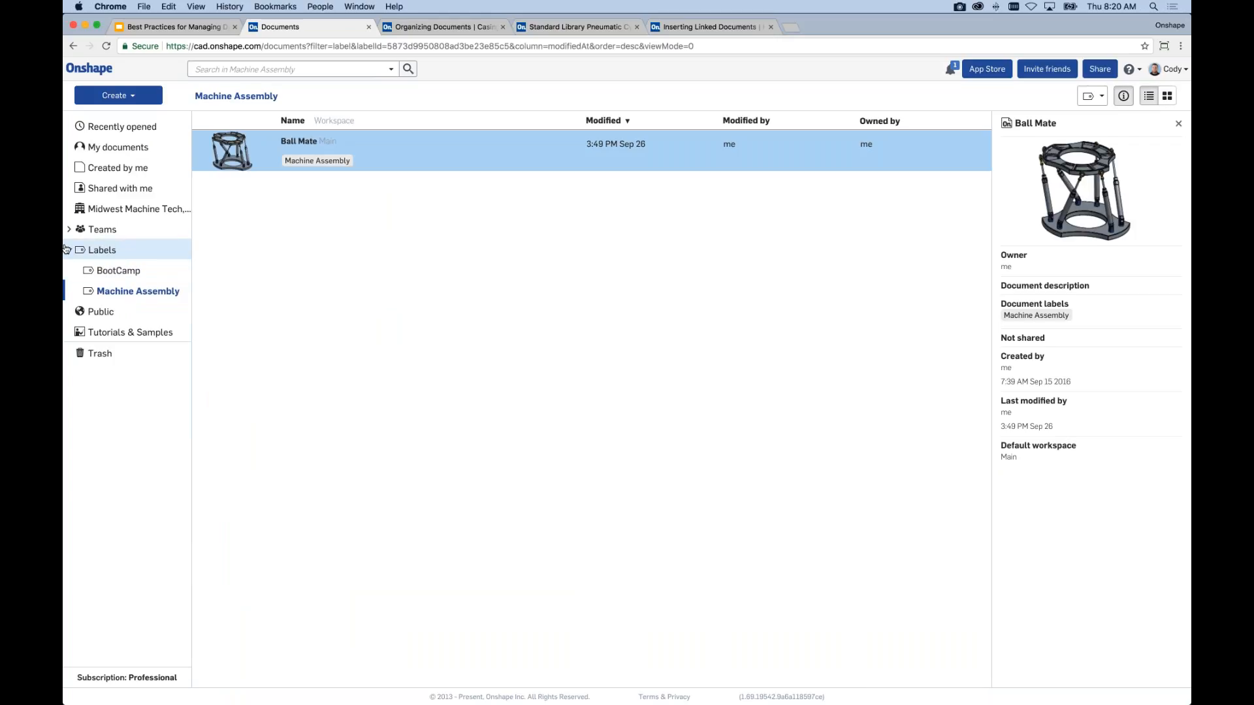
On the Onshape Documents page, collapse the labels, expand the teams, and show the Machine Design Team's documents
click(68, 249)
click(69, 229)
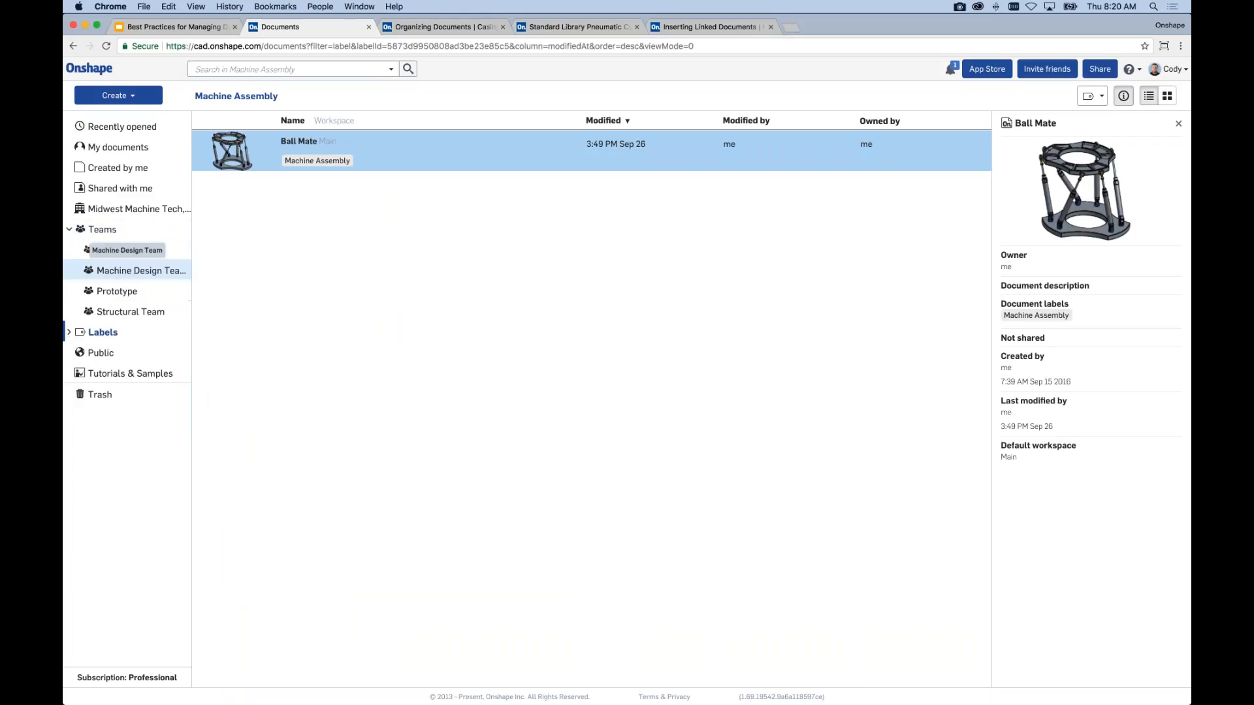
click(121, 271)
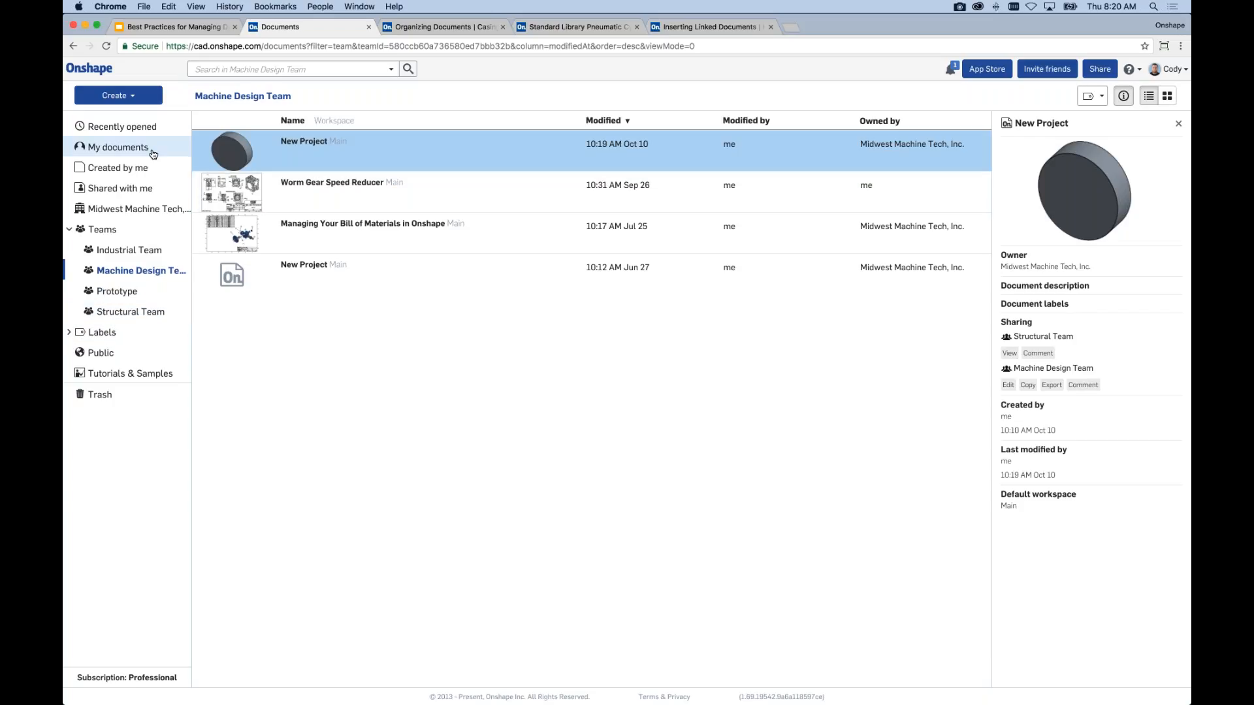
In My documents, create a label named Worm Gear Docs for the Organizing Documents document
click(120, 147)
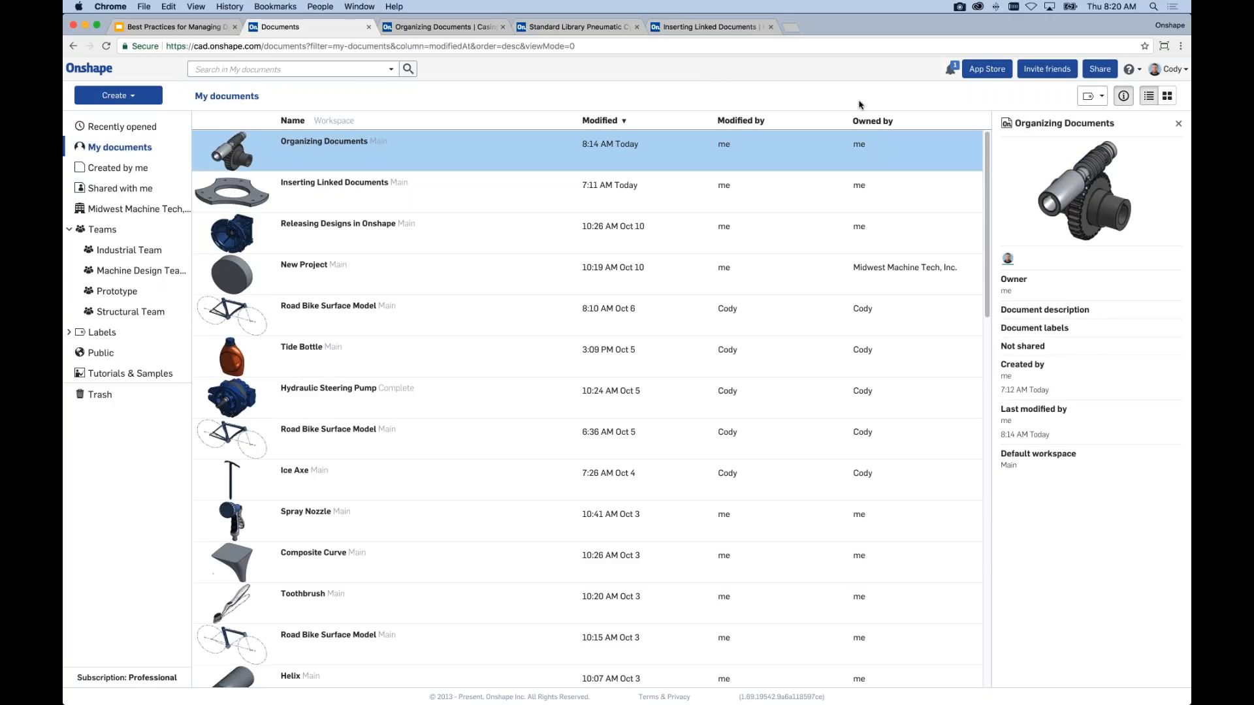
click(1102, 99)
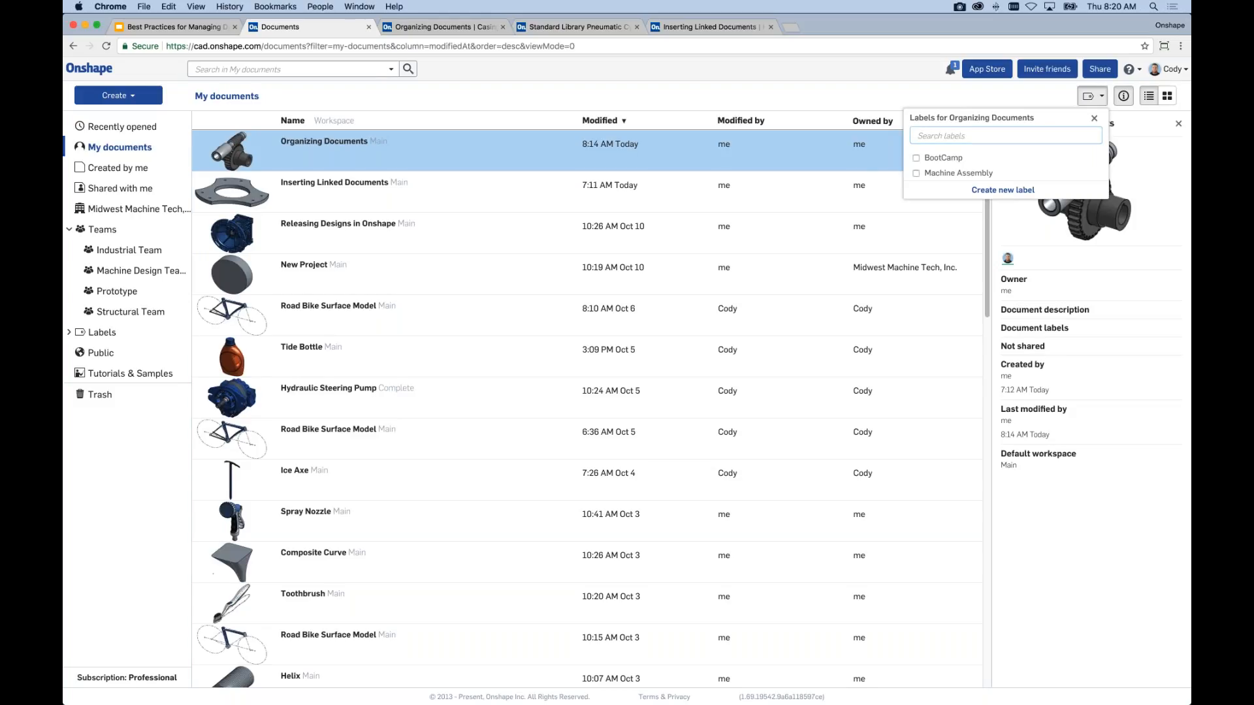
click(992, 190)
text(Worm Gear)
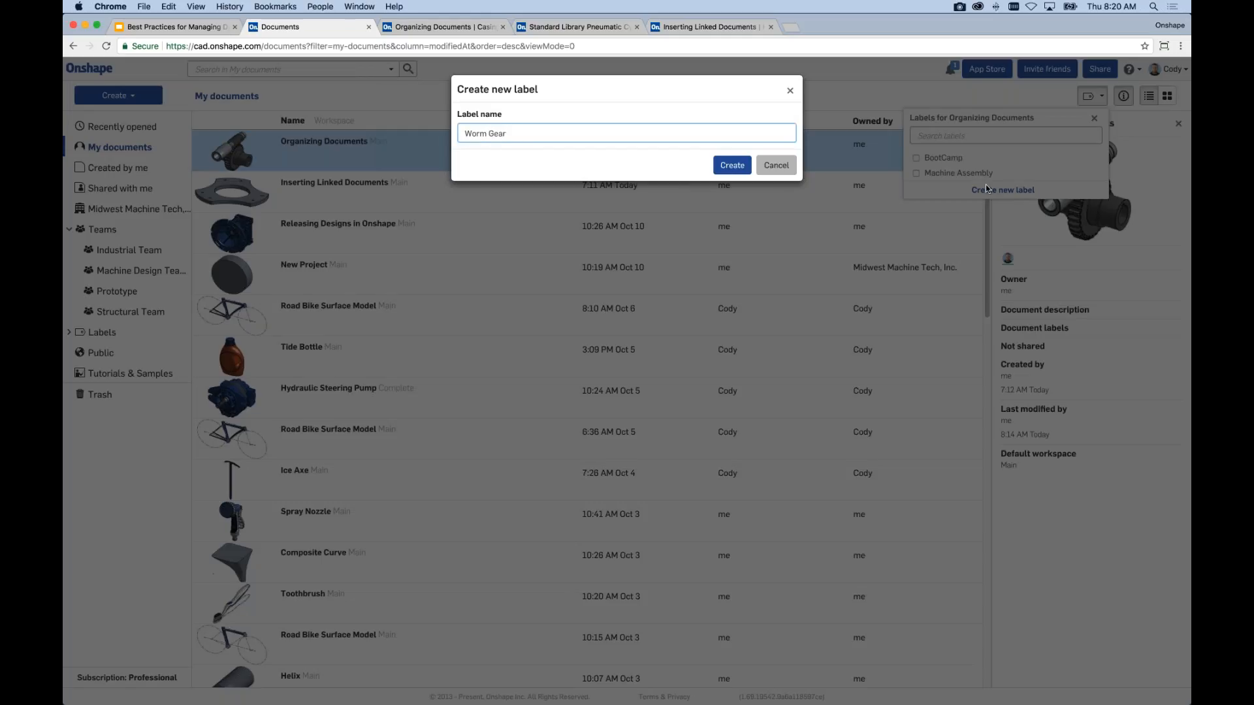
text( Docs)
click(732, 166)
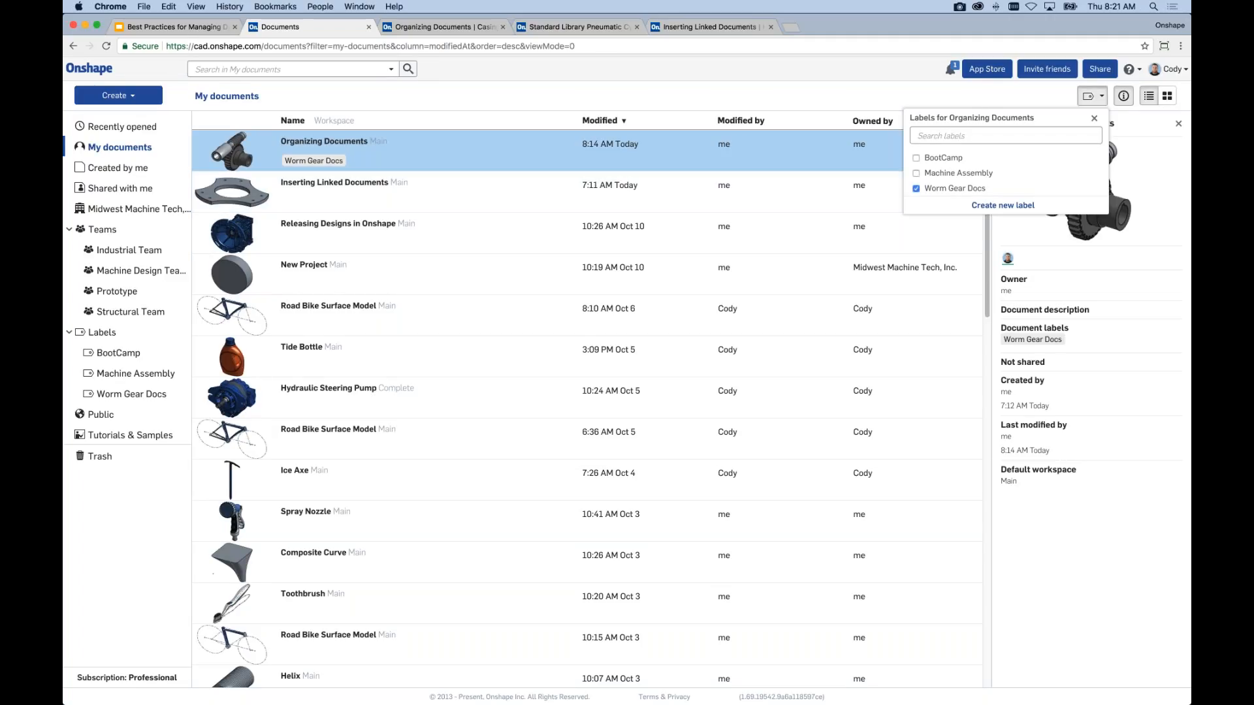
key(Escape)
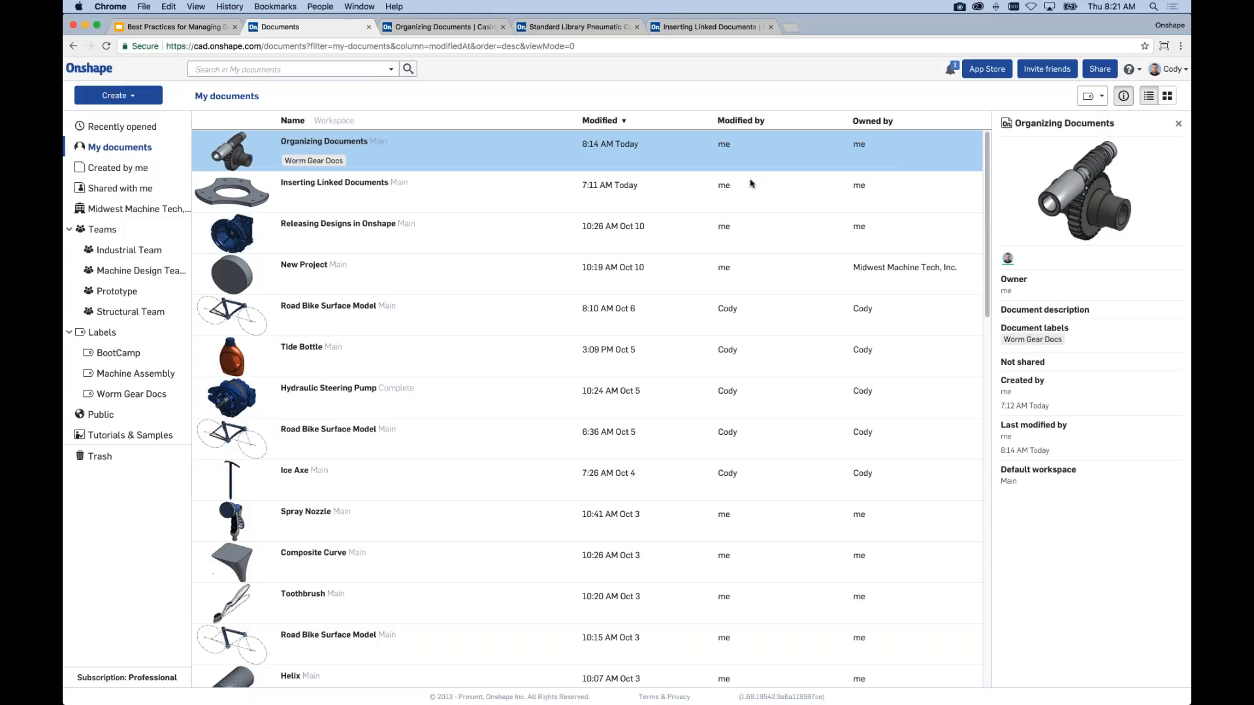
Apply the Worm Gear Docs and Machine Assembly labels to the Inserting Linked Documents document, and remove both again
click(485, 200)
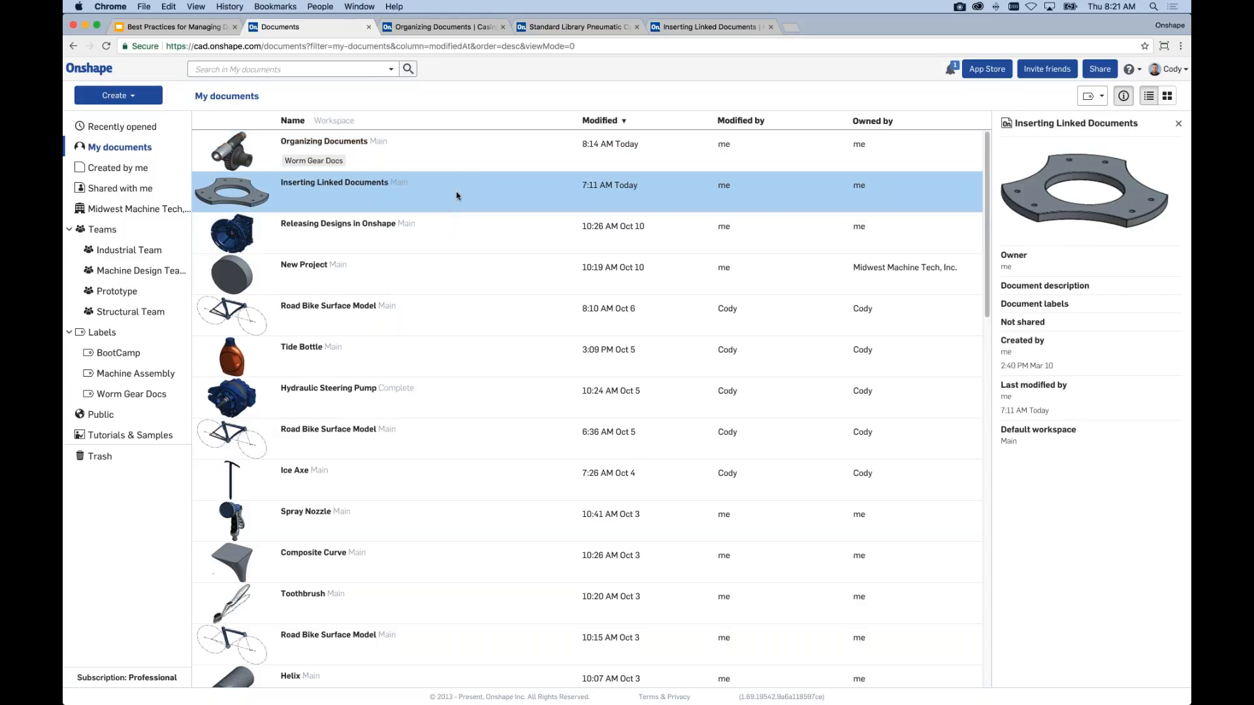
click(1097, 96)
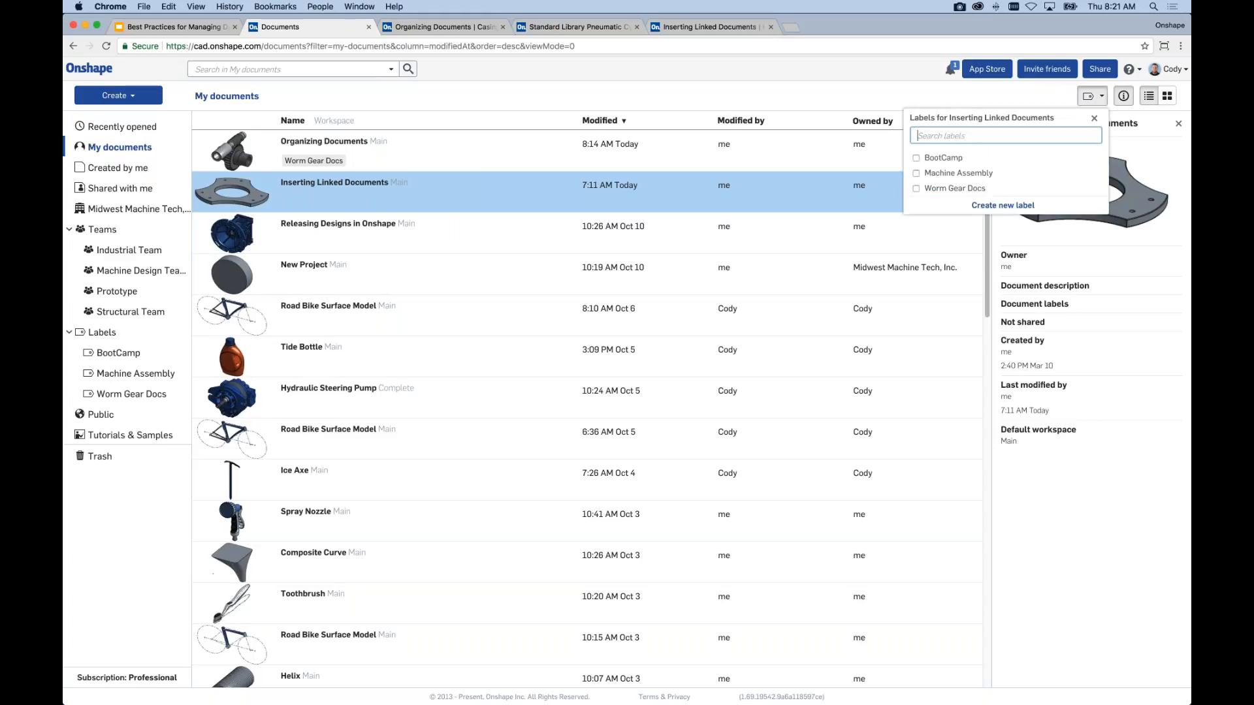
click(916, 189)
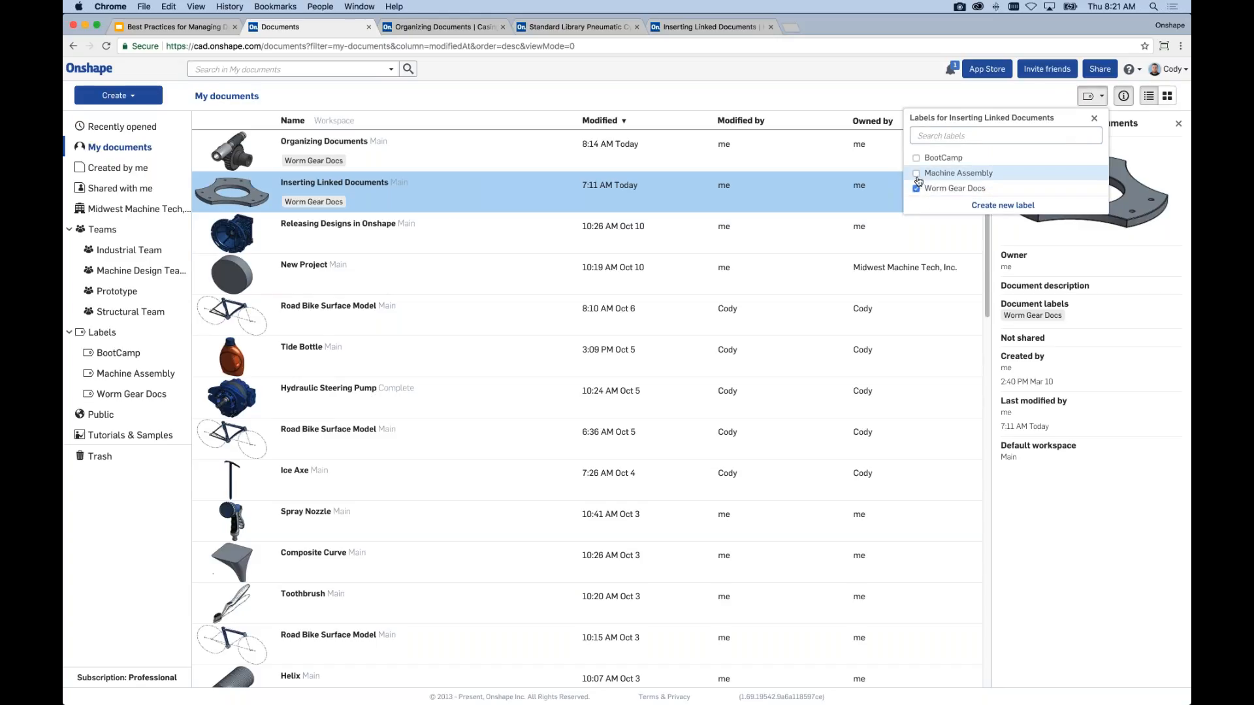
click(916, 174)
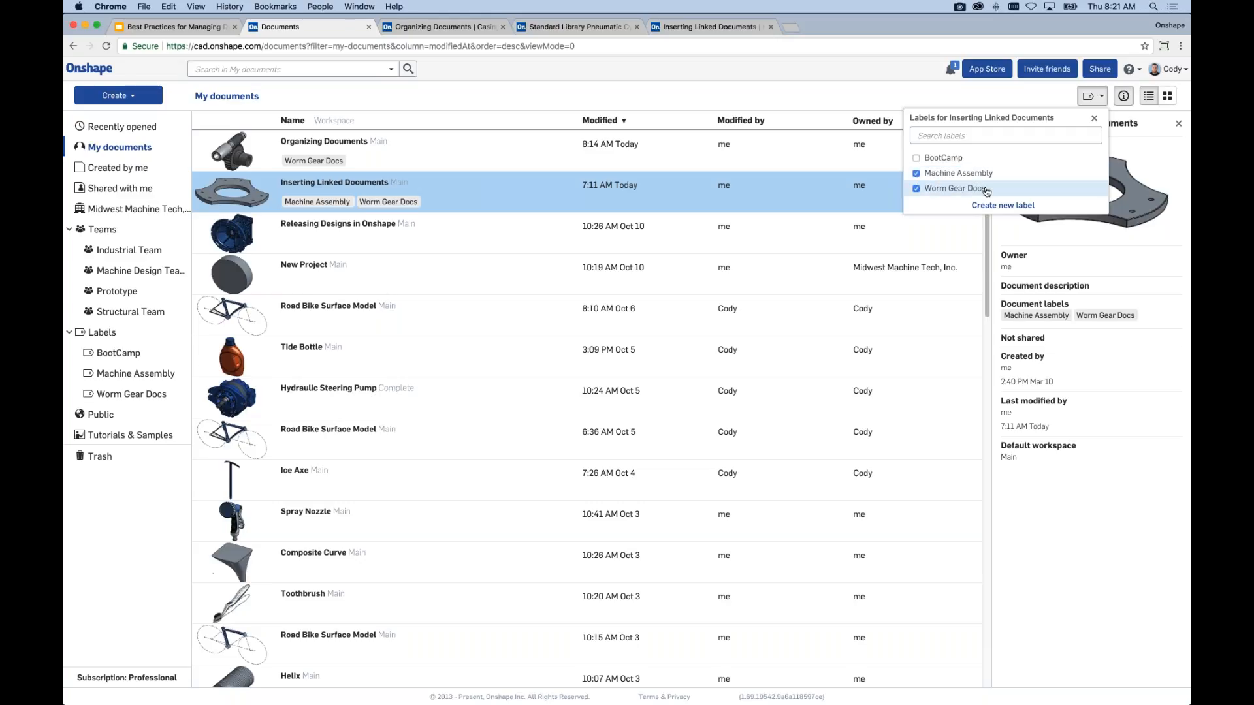
click(917, 173)
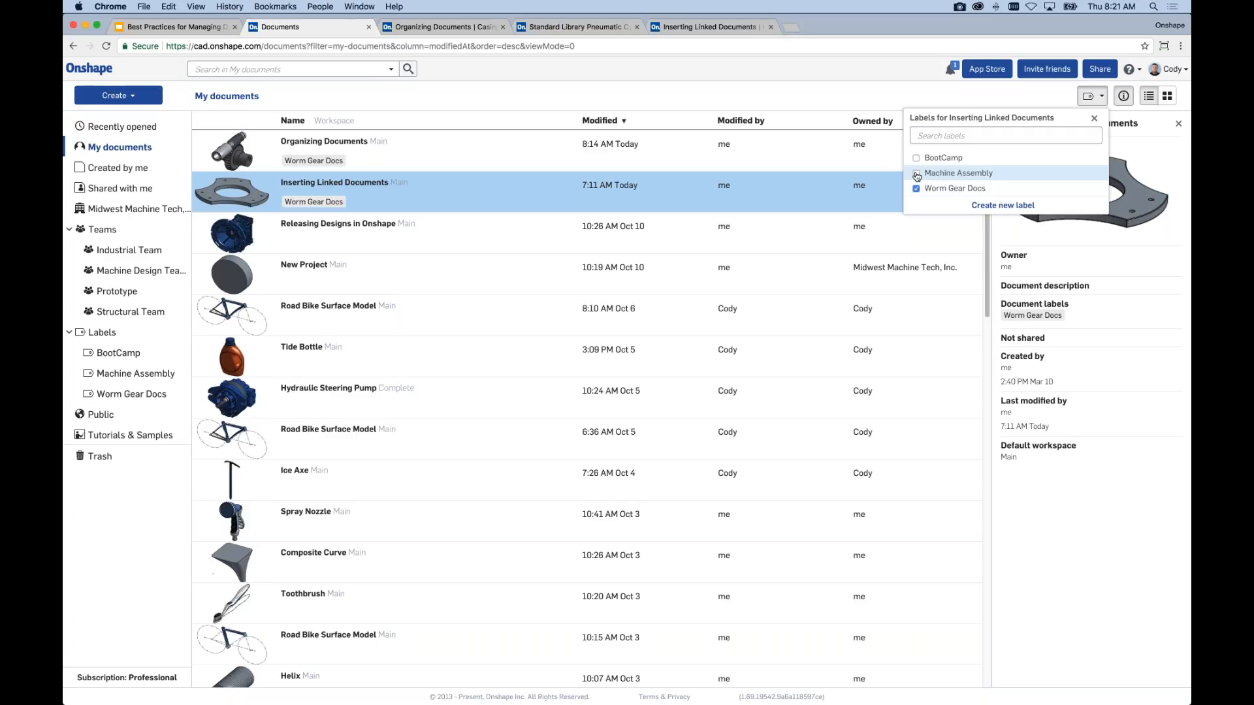
click(917, 189)
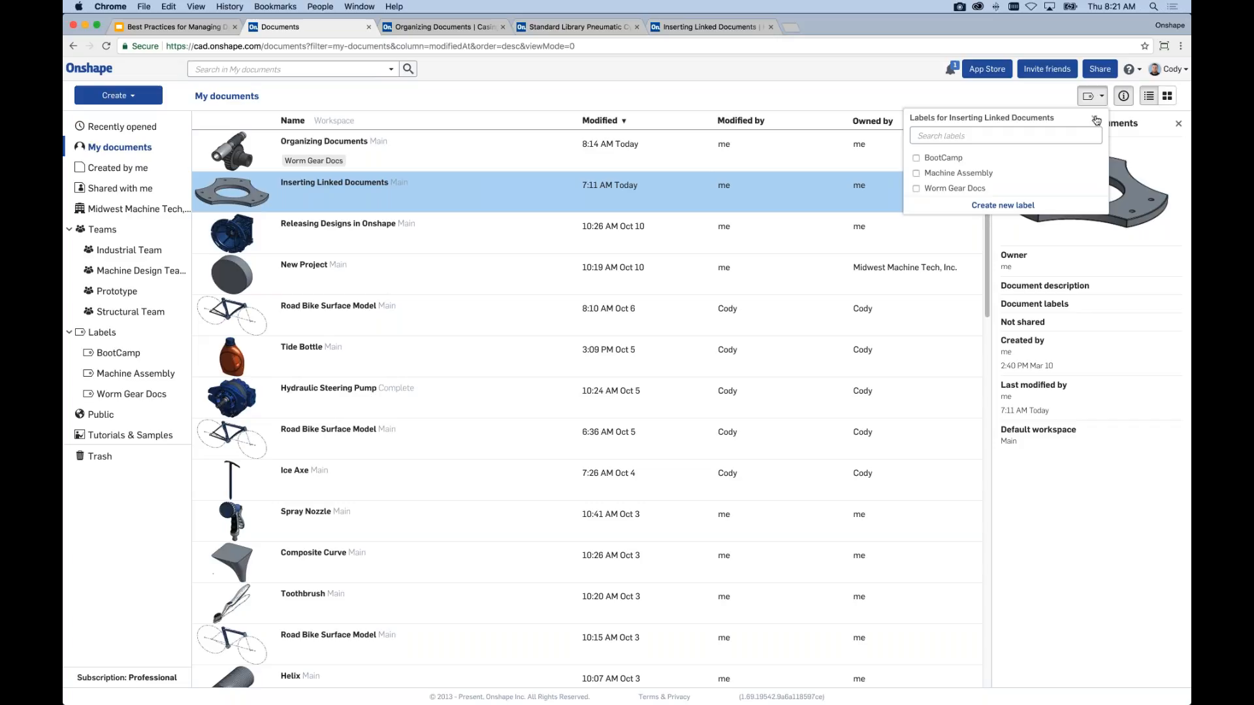
Apply the Worm Gear Docs label to the four documents from Releasing Designs in Onshape through Tide Bottle
click(678, 247)
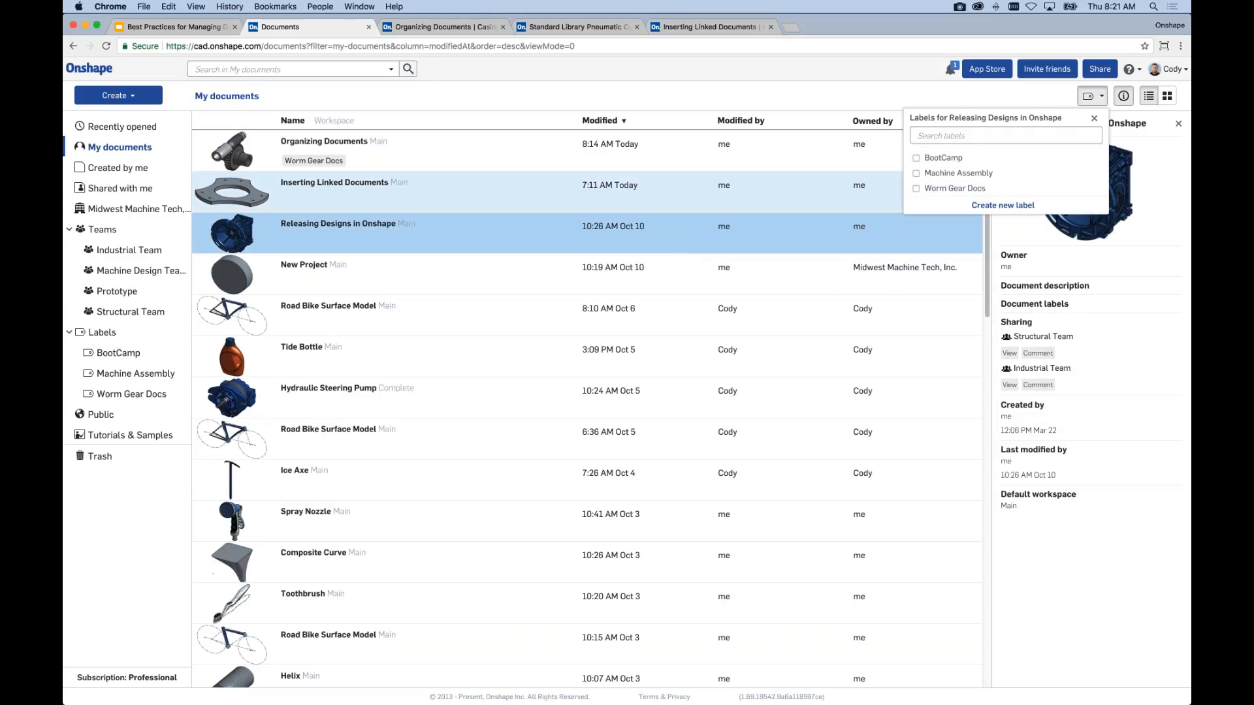
shift+click(802, 360)
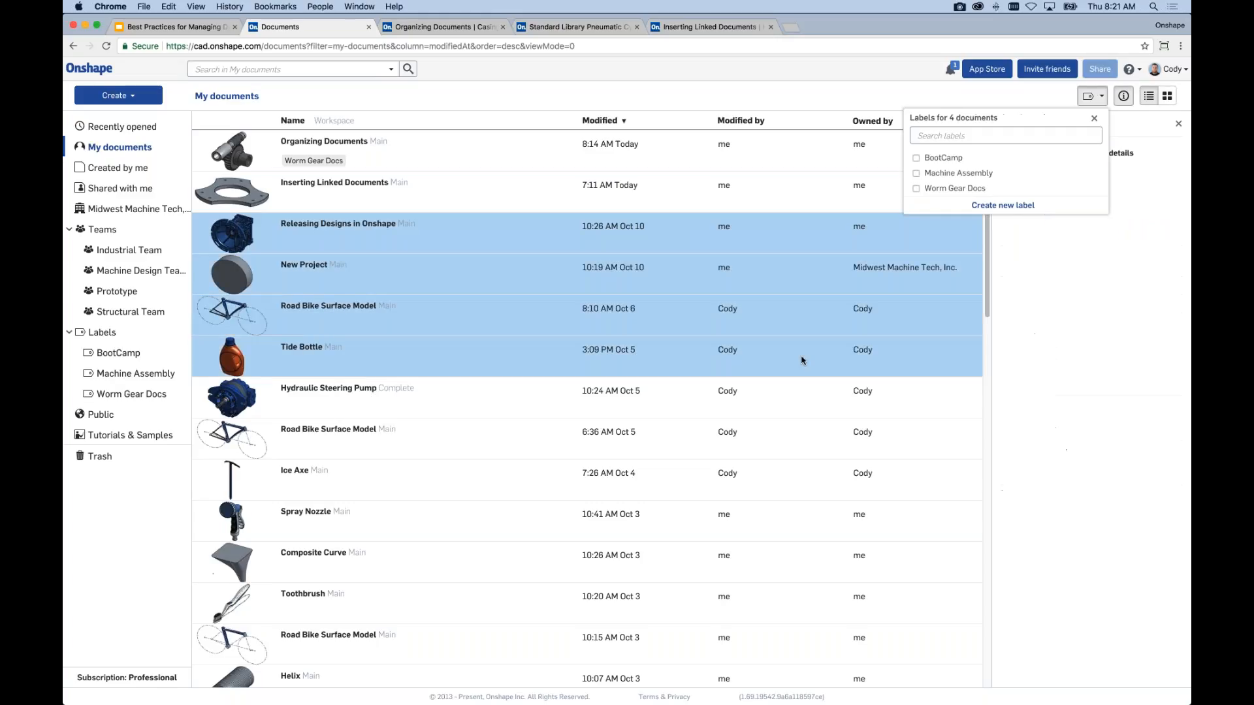
click(917, 189)
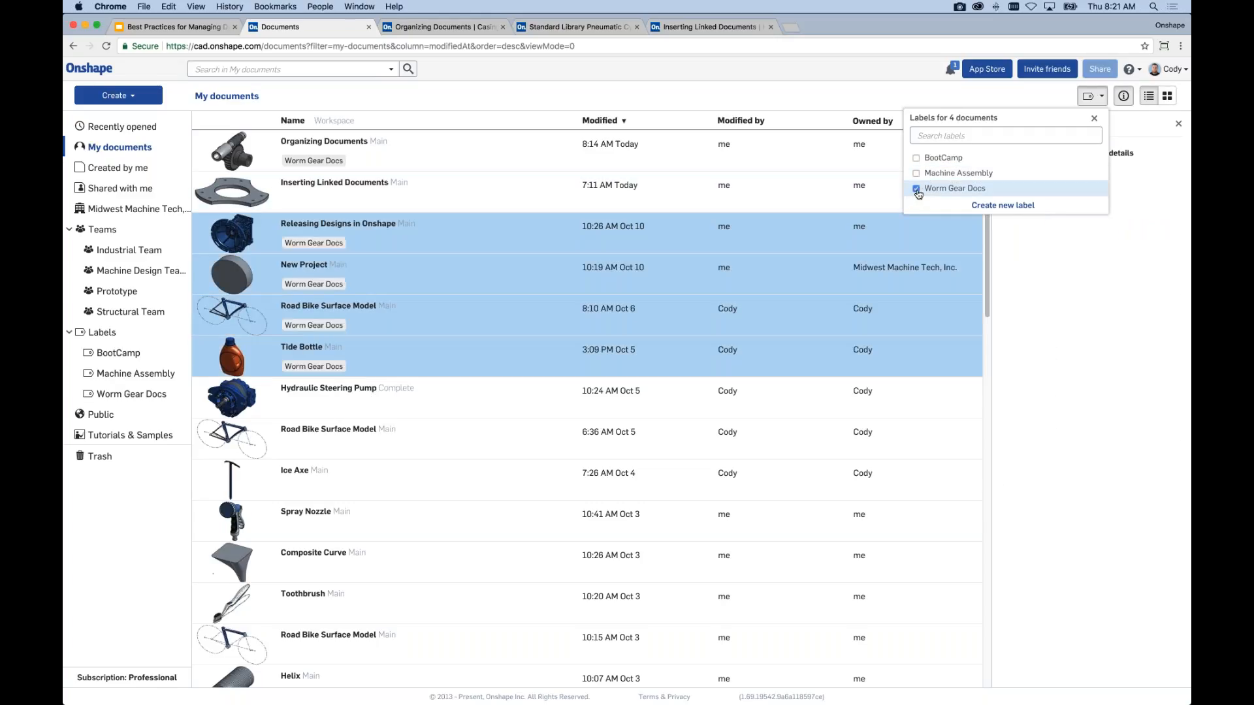
click(917, 189)
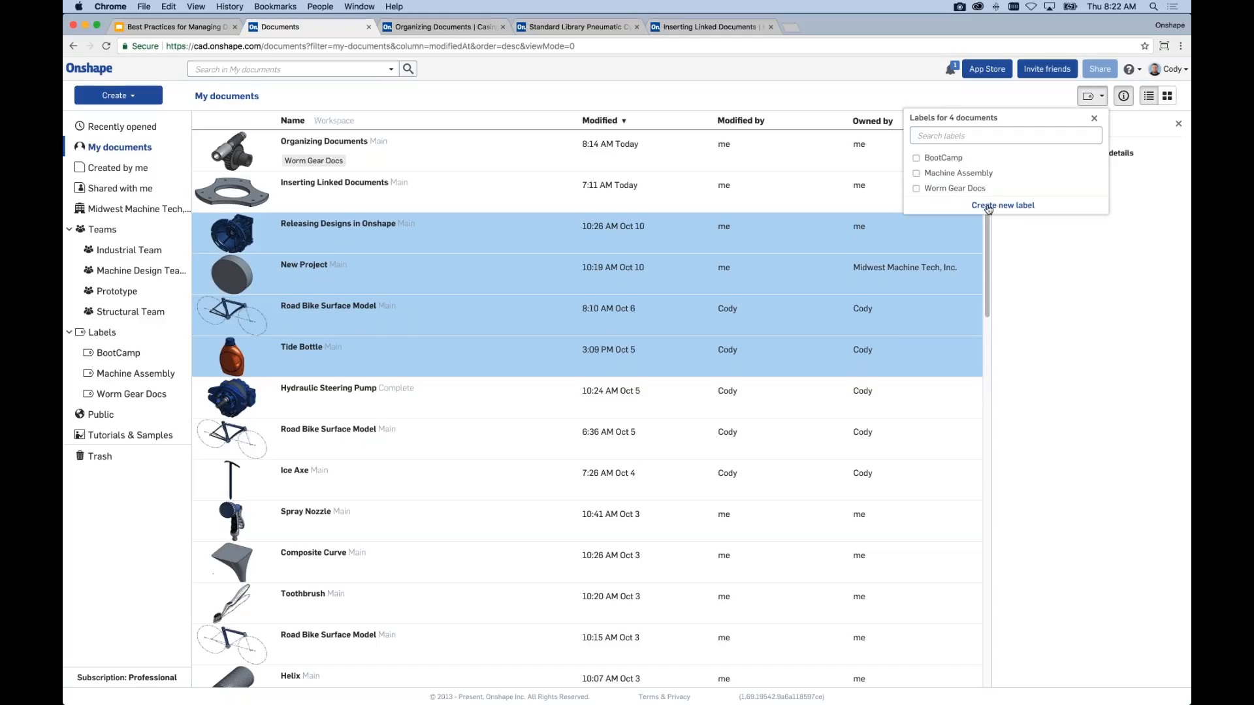
click(917, 189)
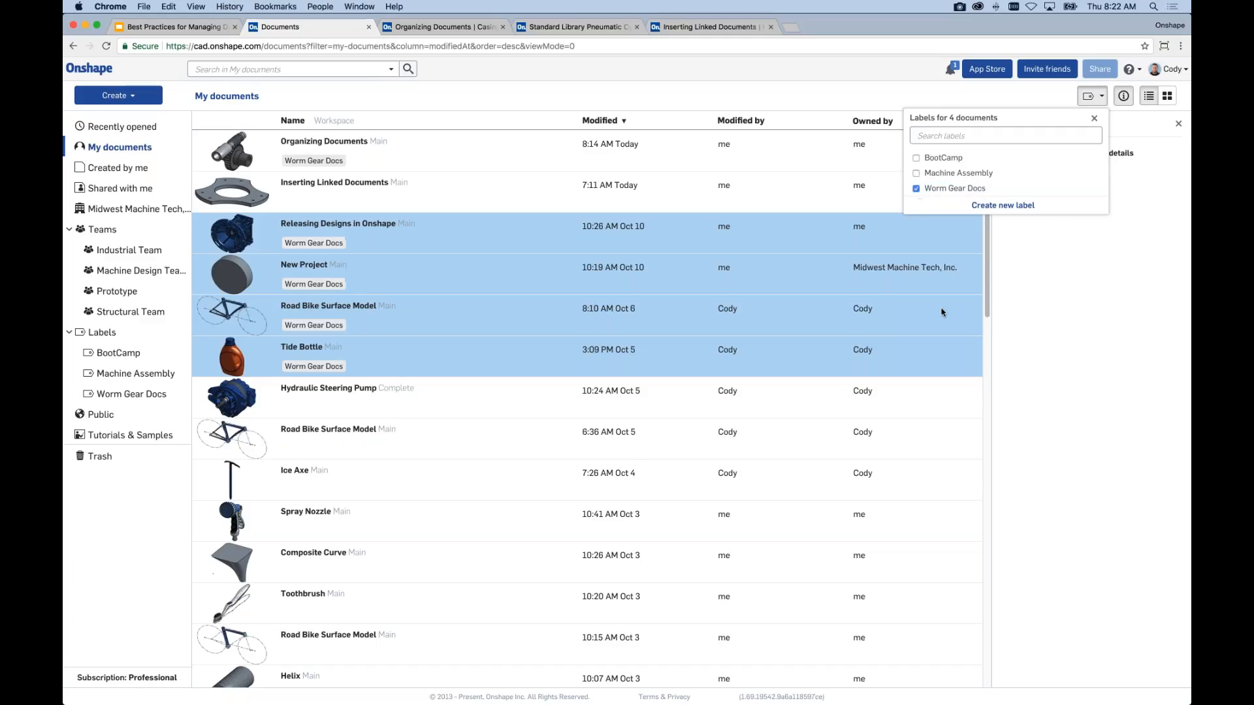
click(897, 206)
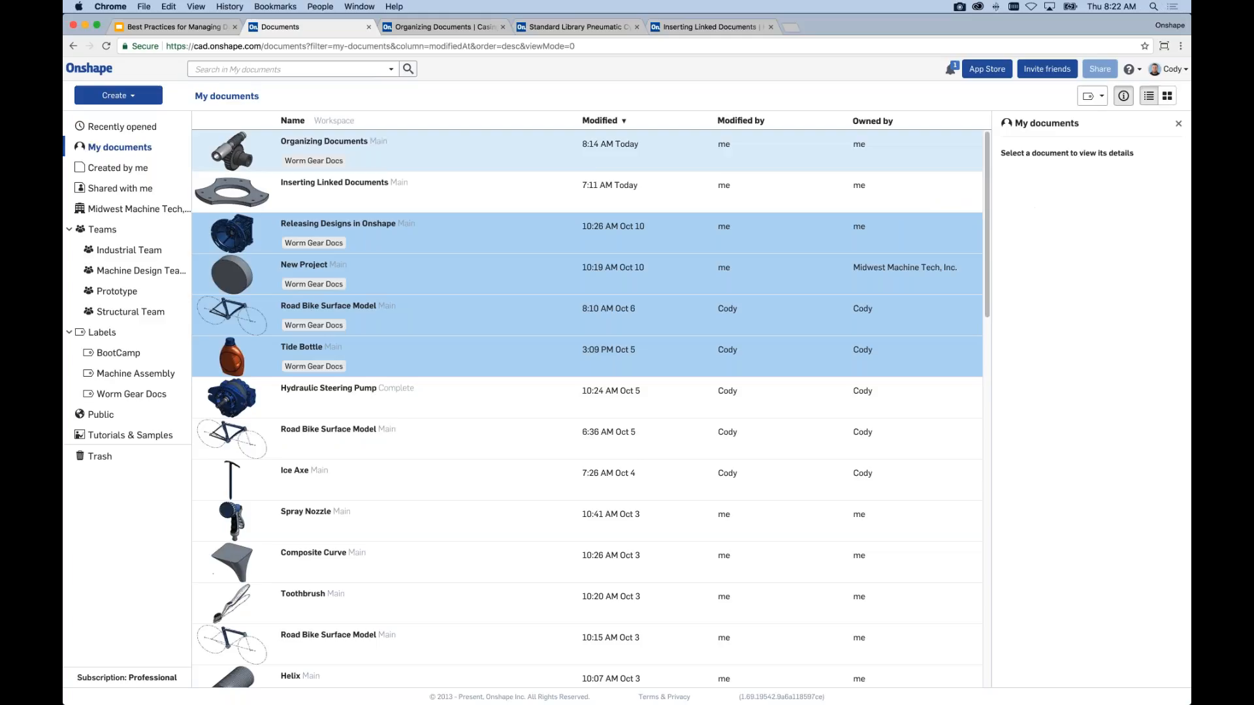
Show the documents labelled Worm Gear Docs and check the Main Document Page Organization Tools slide in the presentation
click(129, 396)
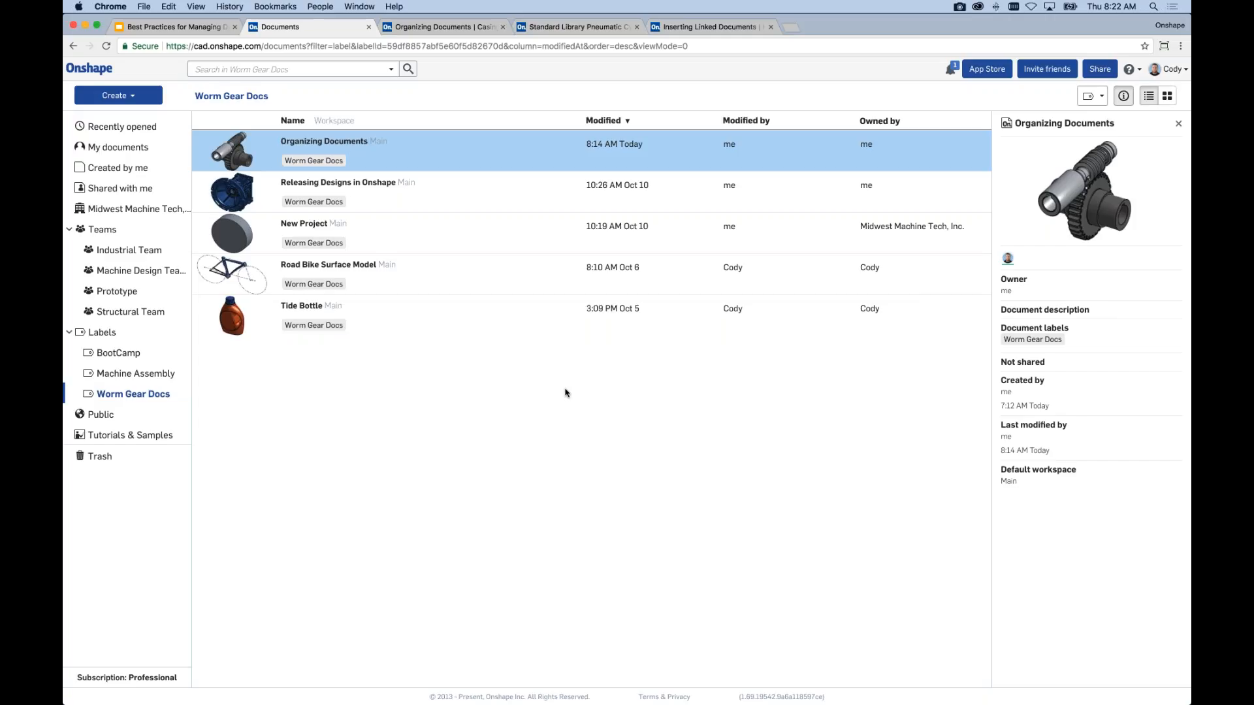
click(310, 409)
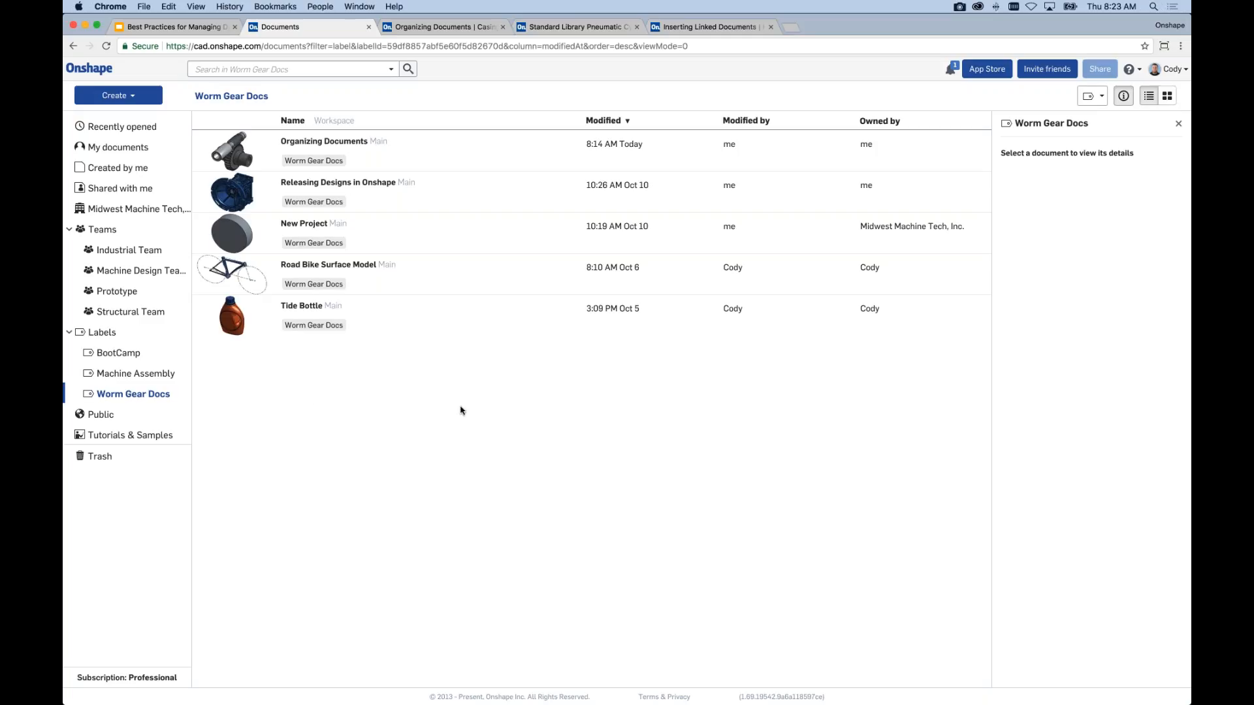
click(179, 28)
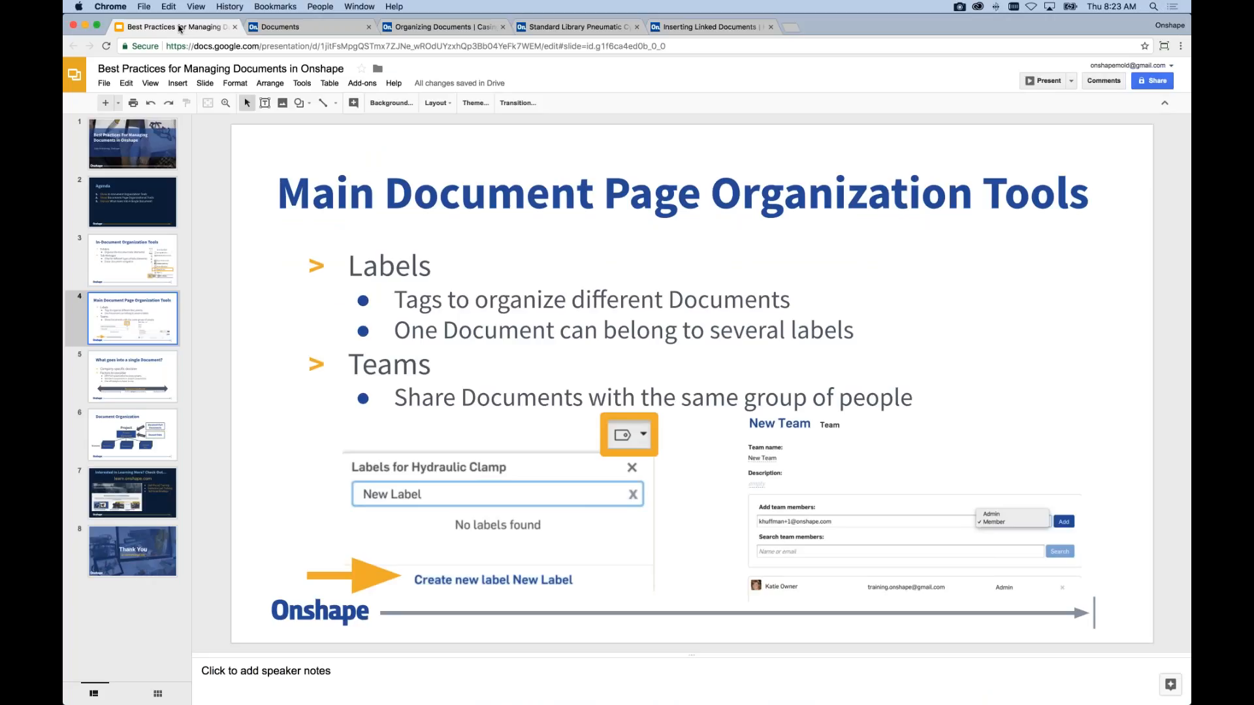
click(307, 28)
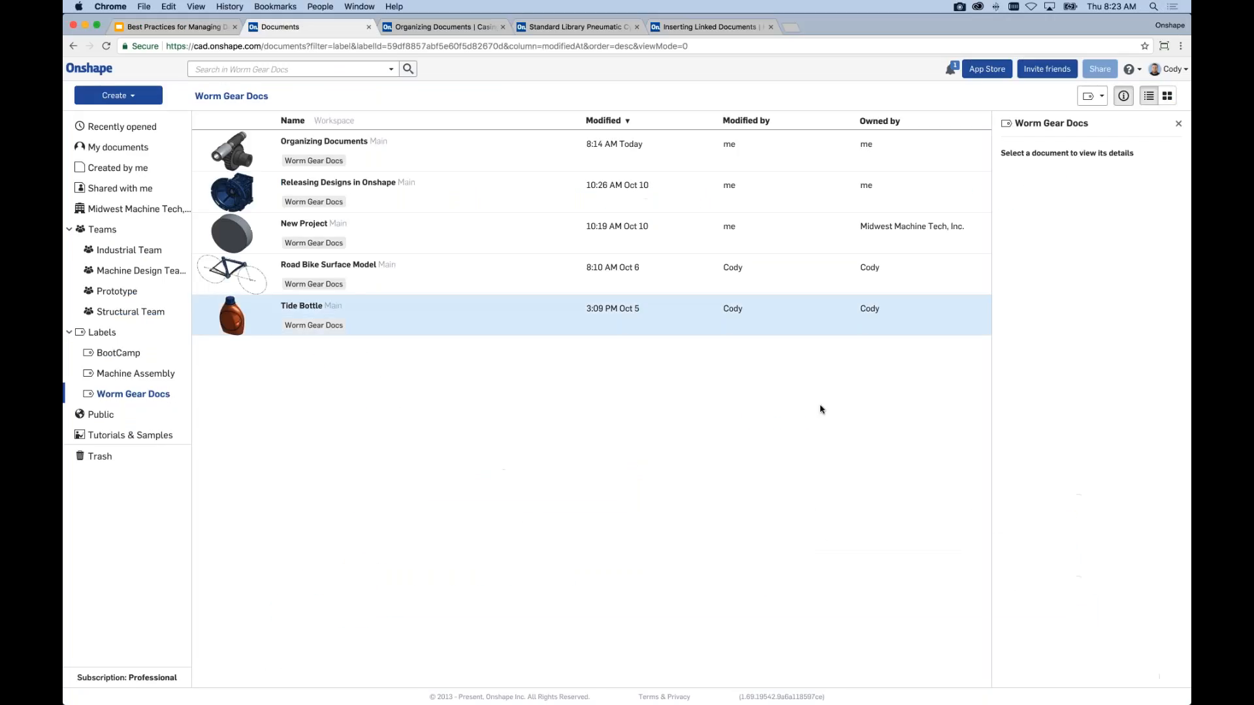
In Onshape, open the list of teams in the account settings
click(1169, 69)
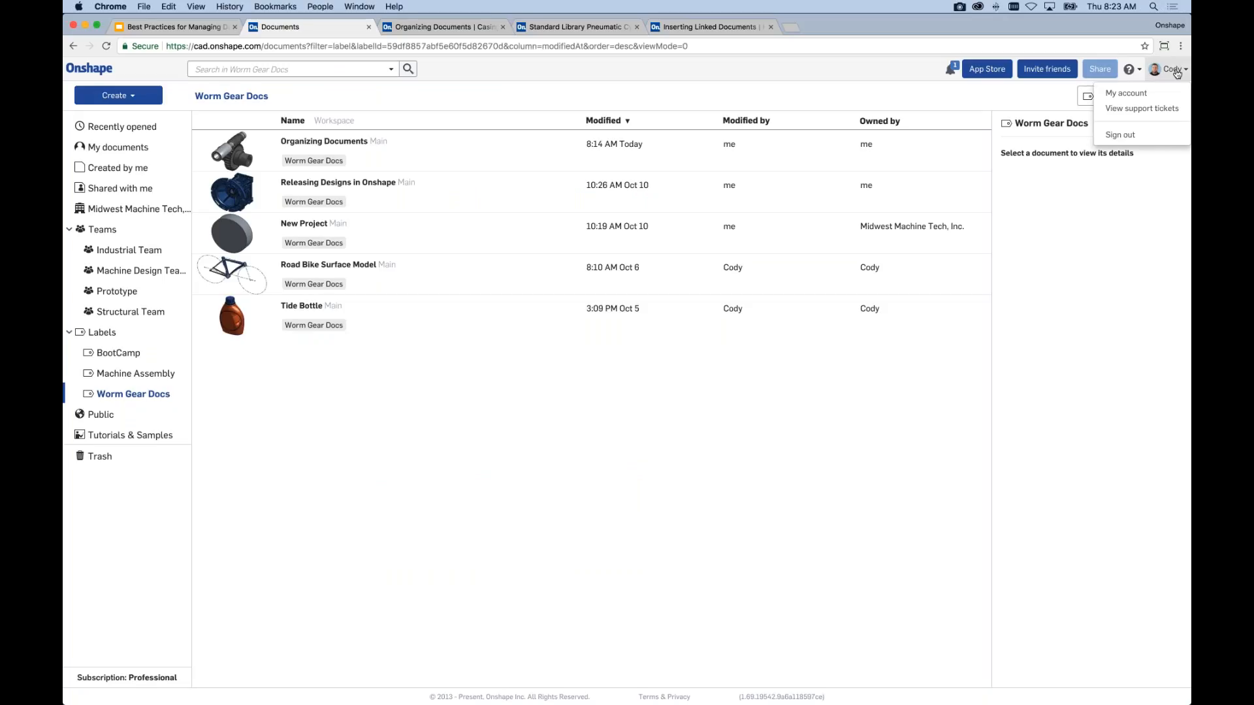
click(1126, 93)
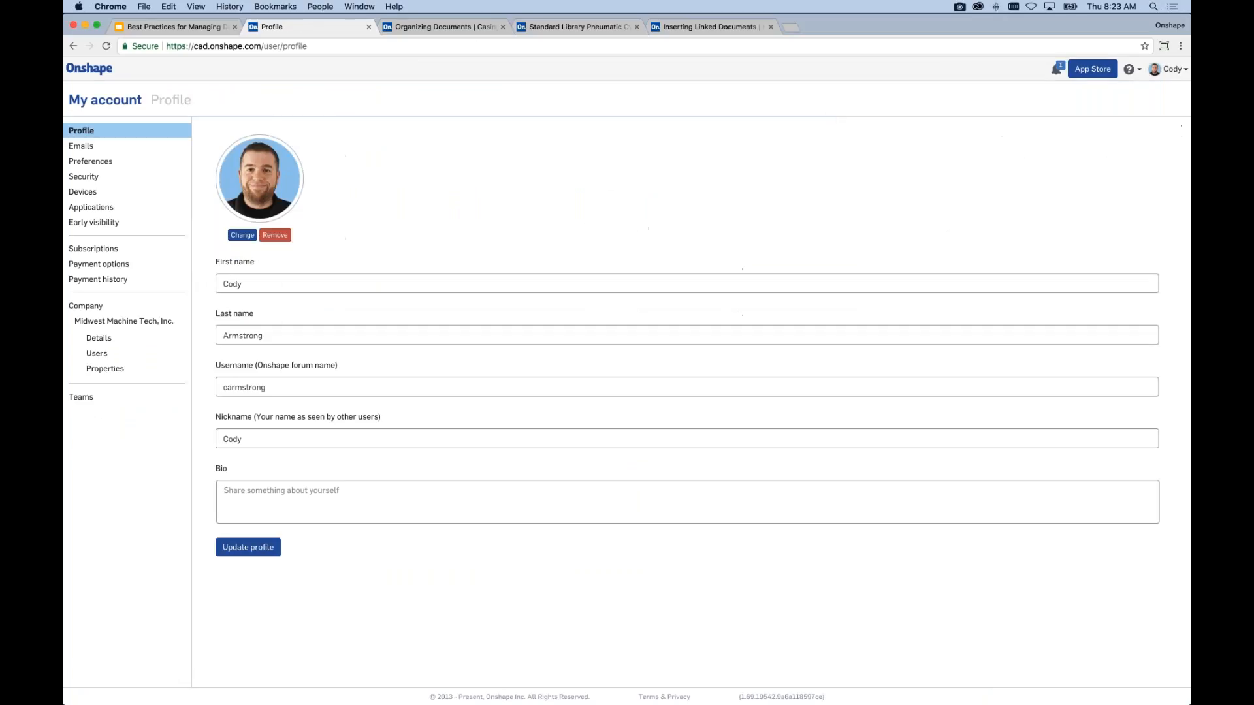
click(88, 399)
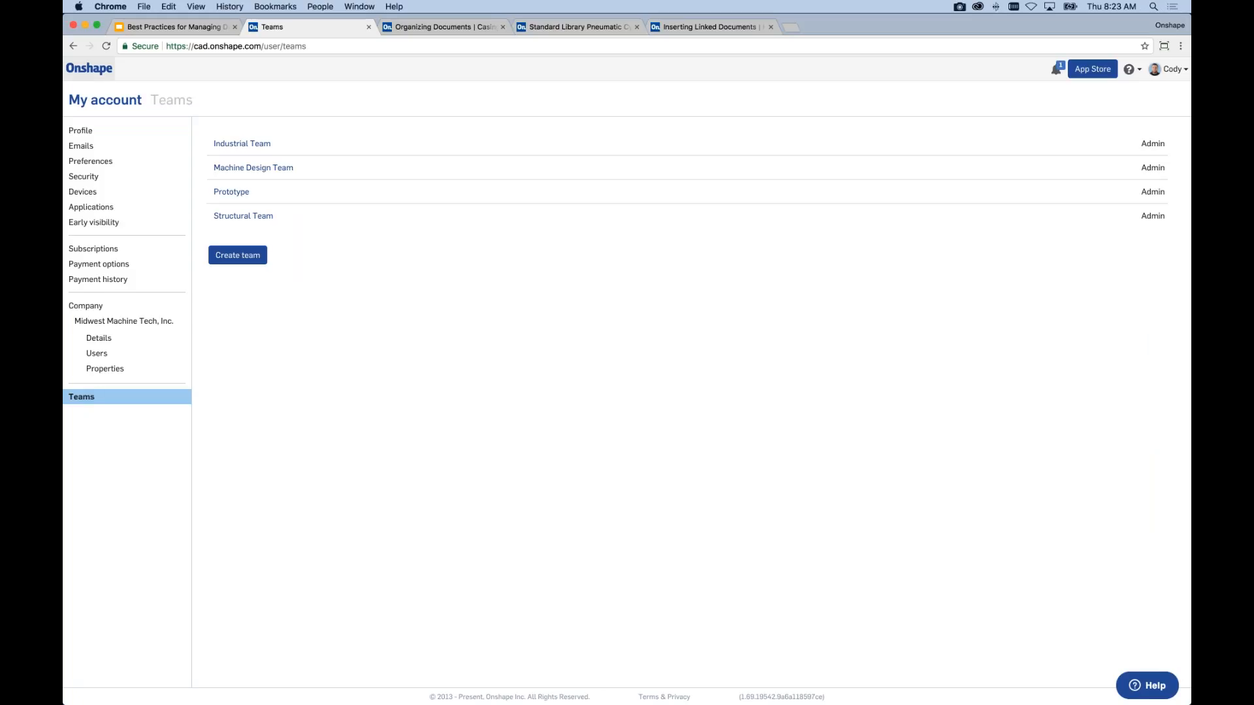
Return to the Documents page, show the Machine Design Team's documents, and glance at the presentation slide
click(89, 69)
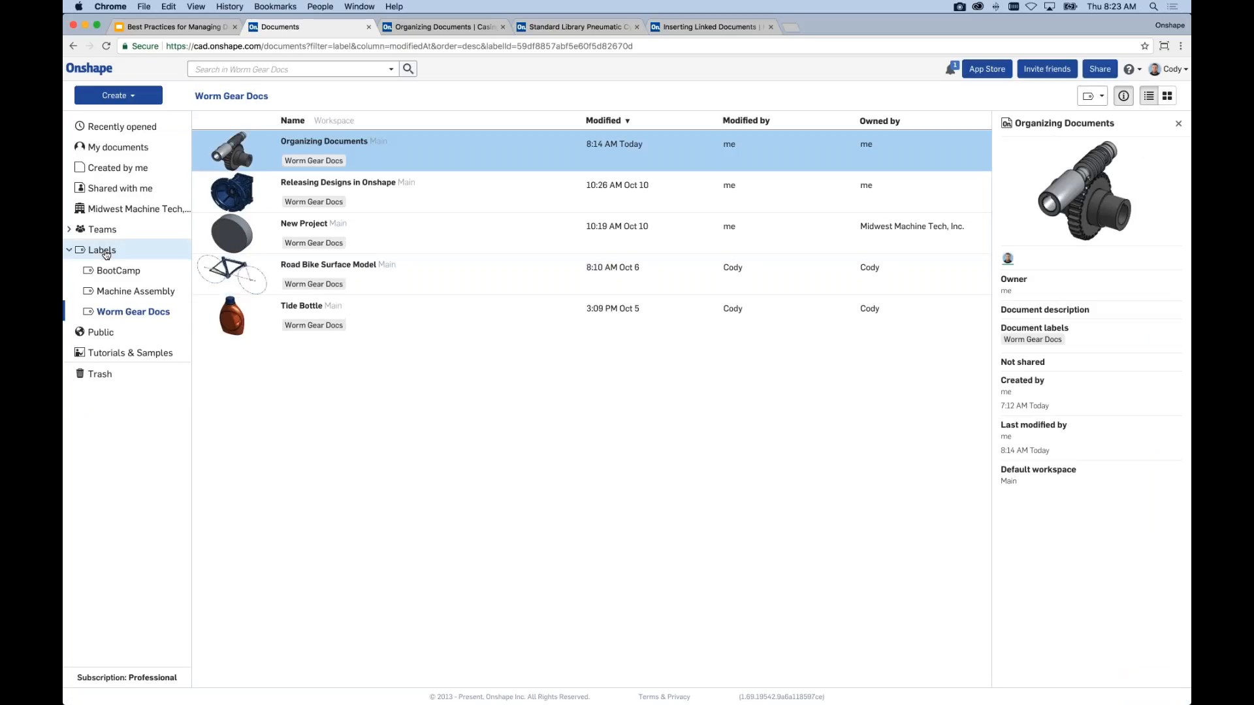
click(70, 230)
click(134, 270)
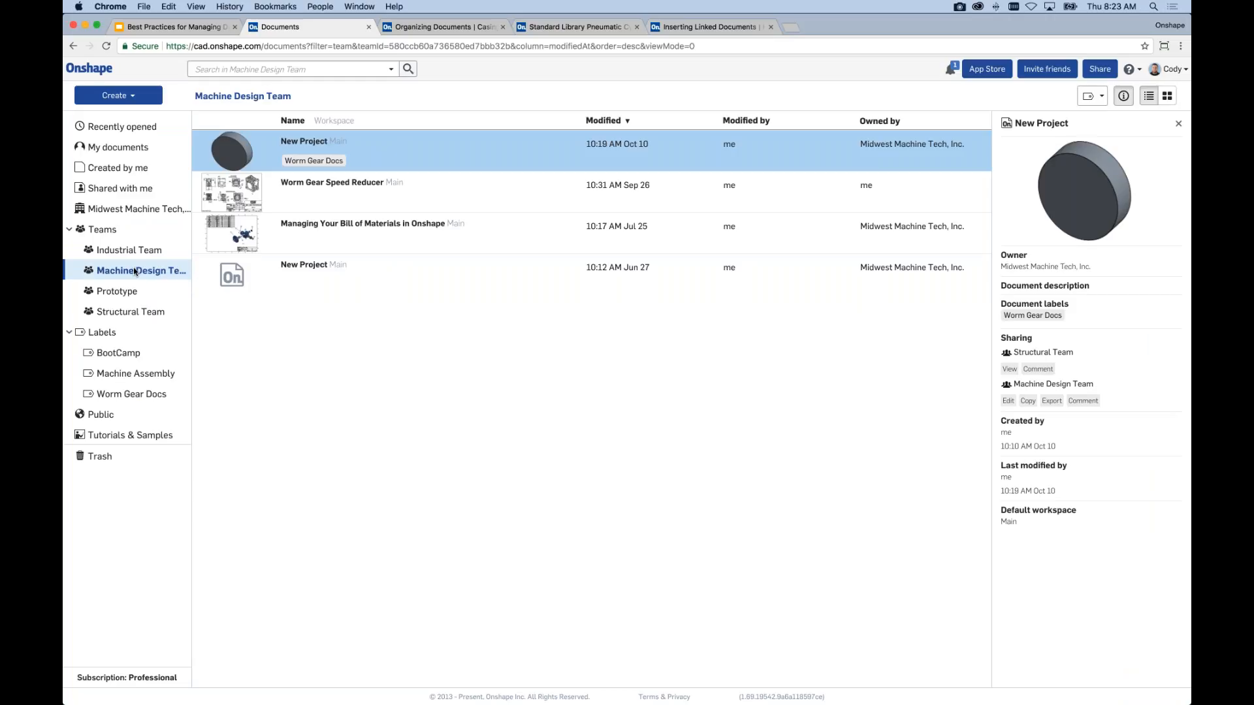
click(214, 28)
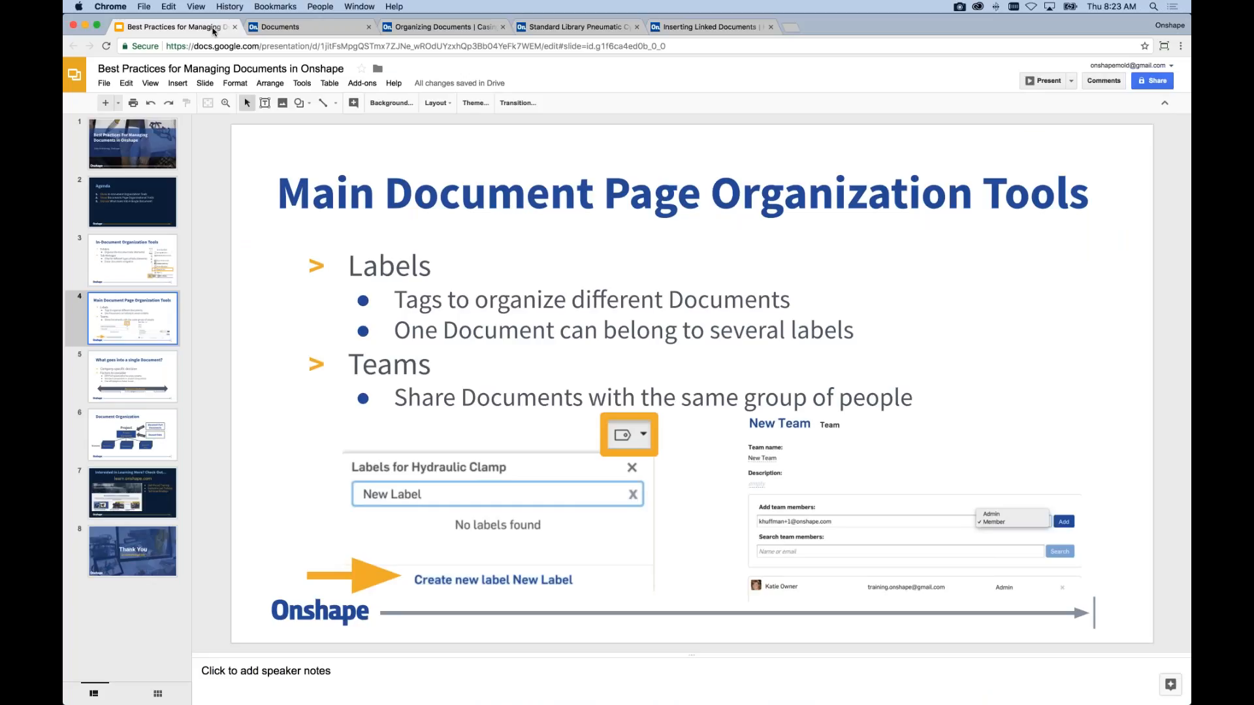
click(287, 26)
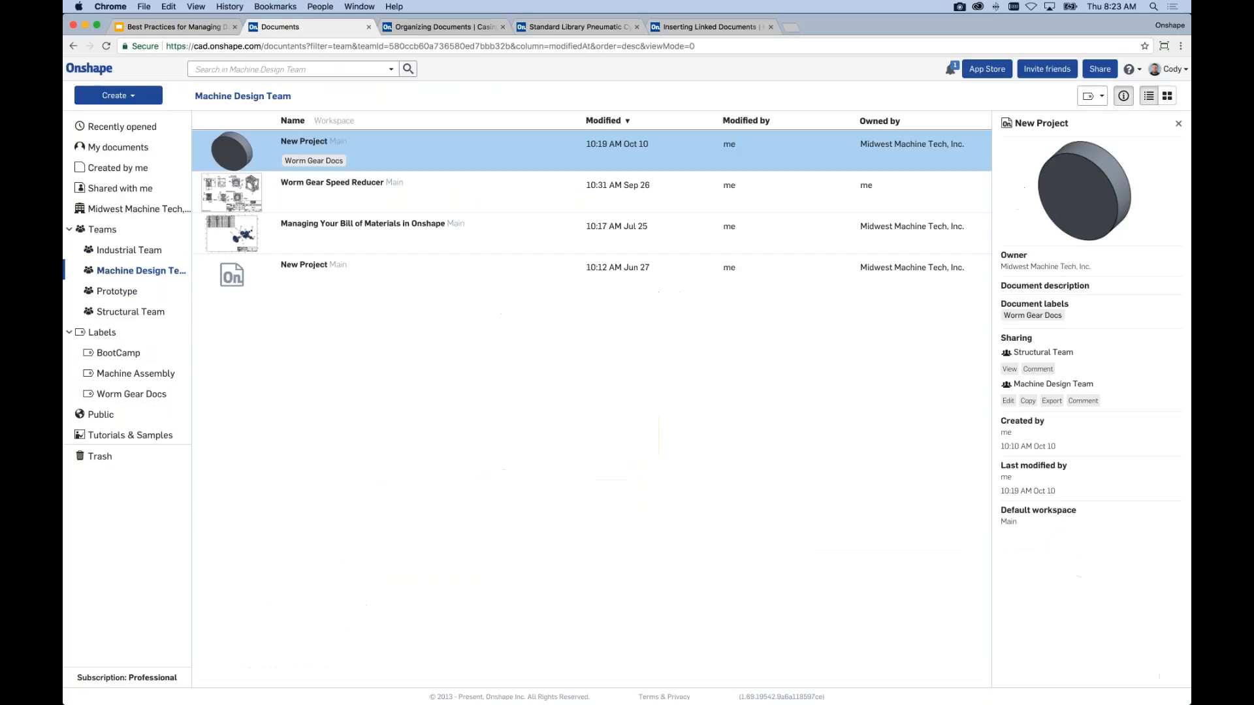
Search the documents created by me for "organizing", and reset to the full list
click(118, 167)
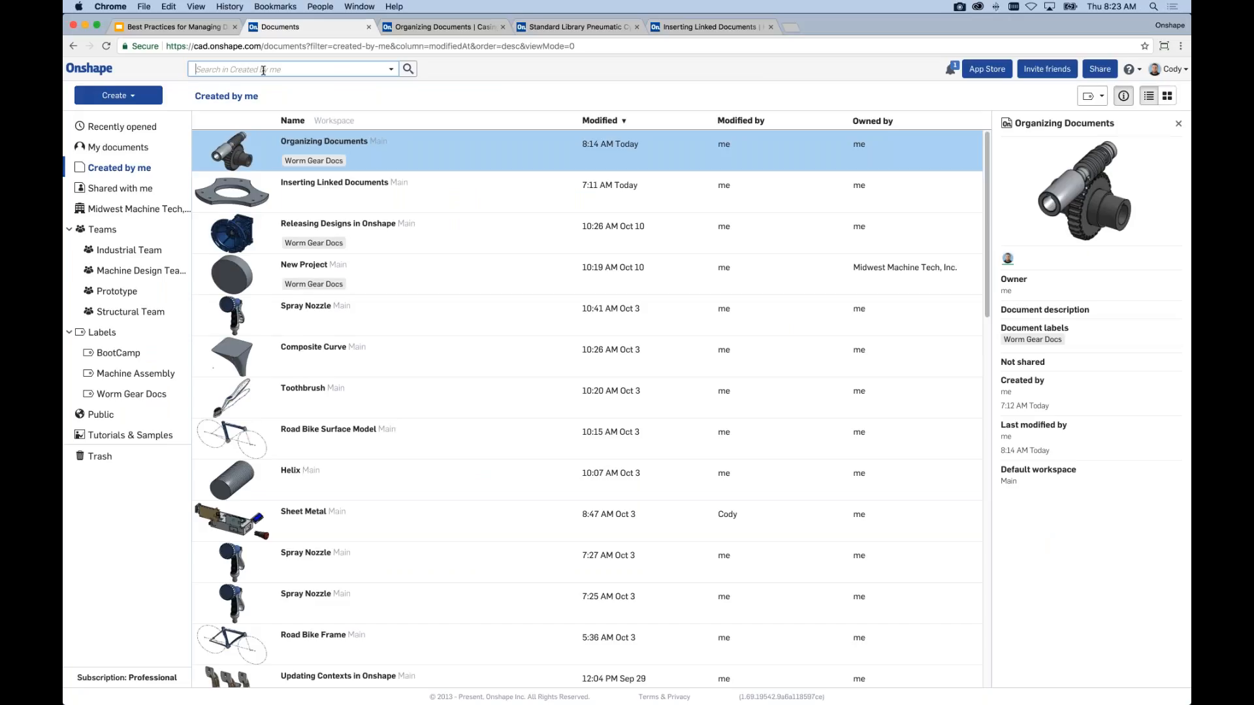
text(organizing)
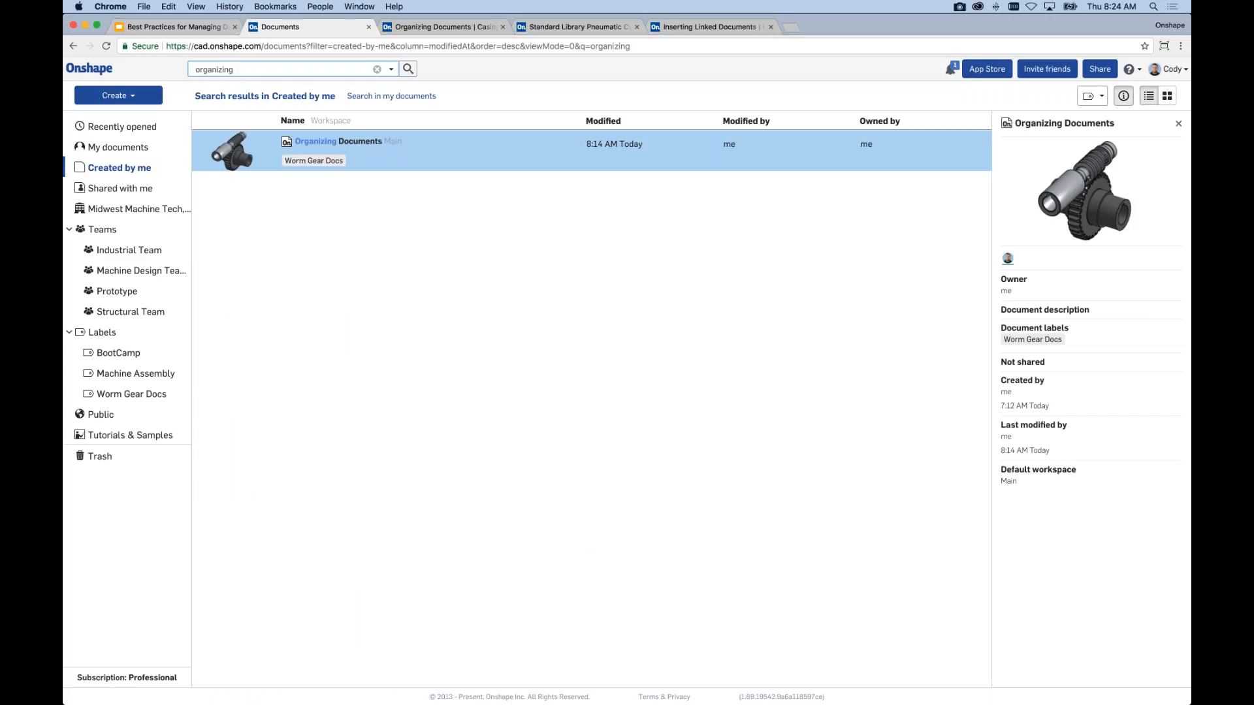
click(377, 69)
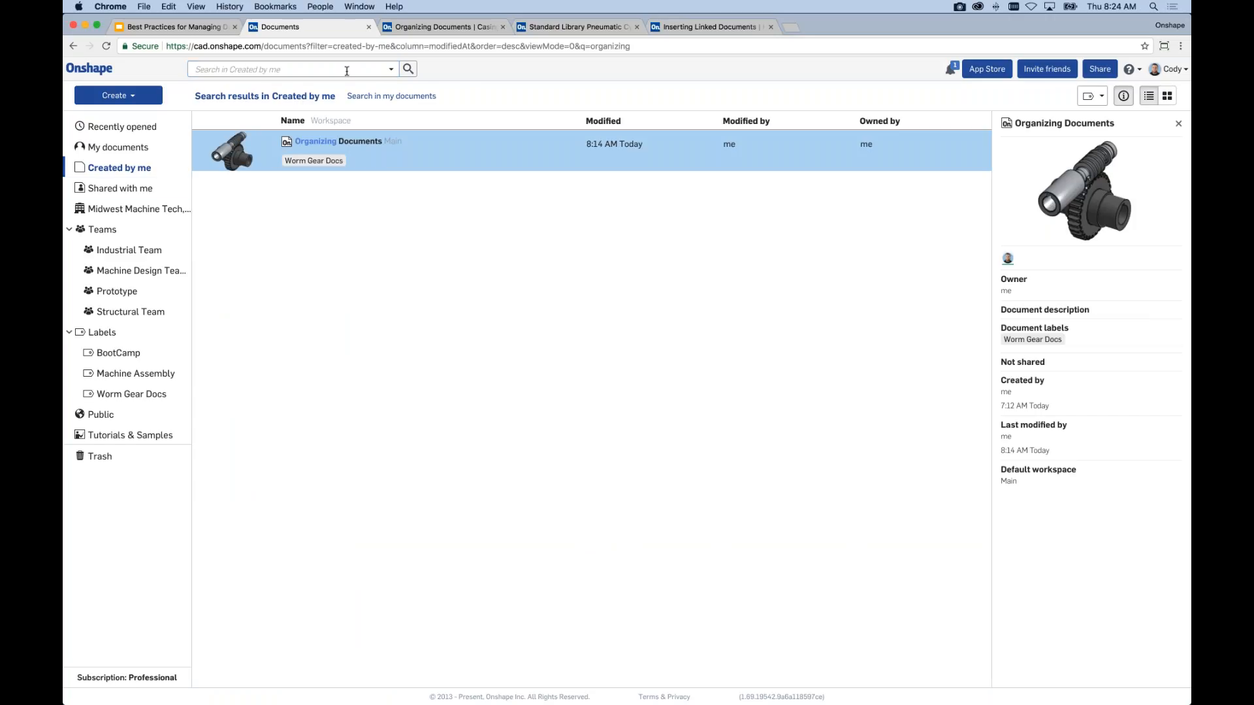
click(130, 168)
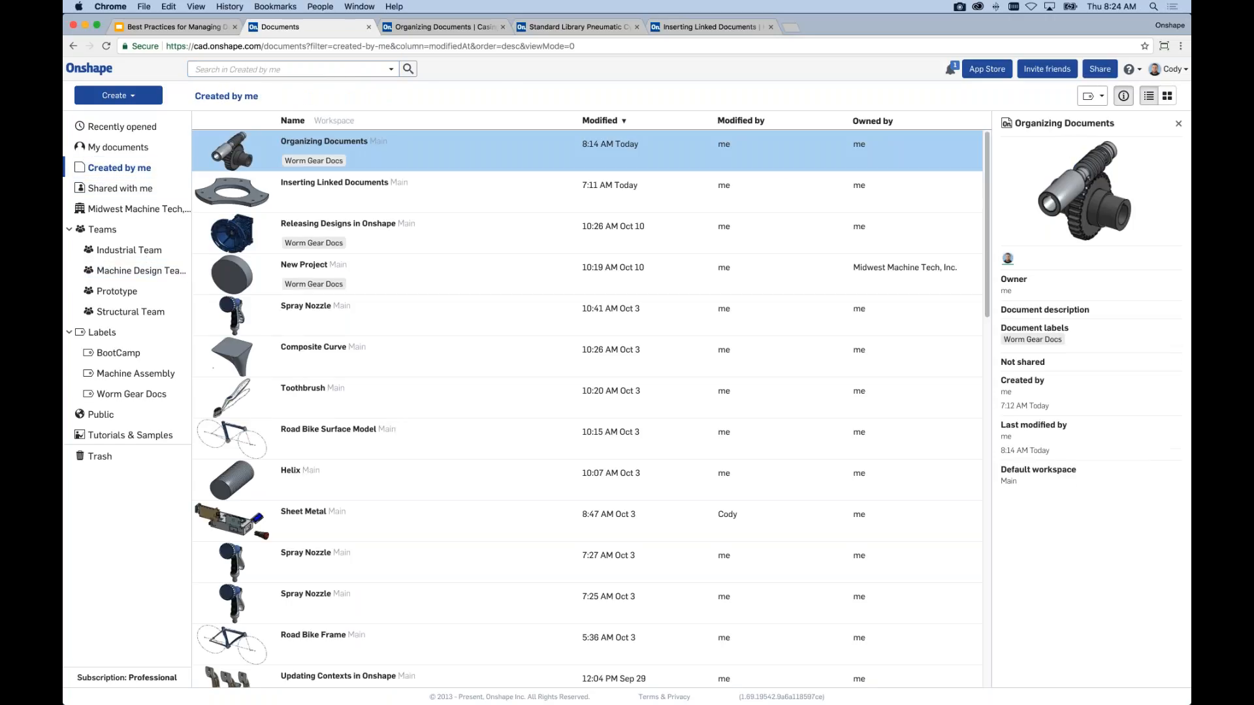
In the advanced search, set the type to Part, the state to Pending, and the part number to PN-
click(391, 69)
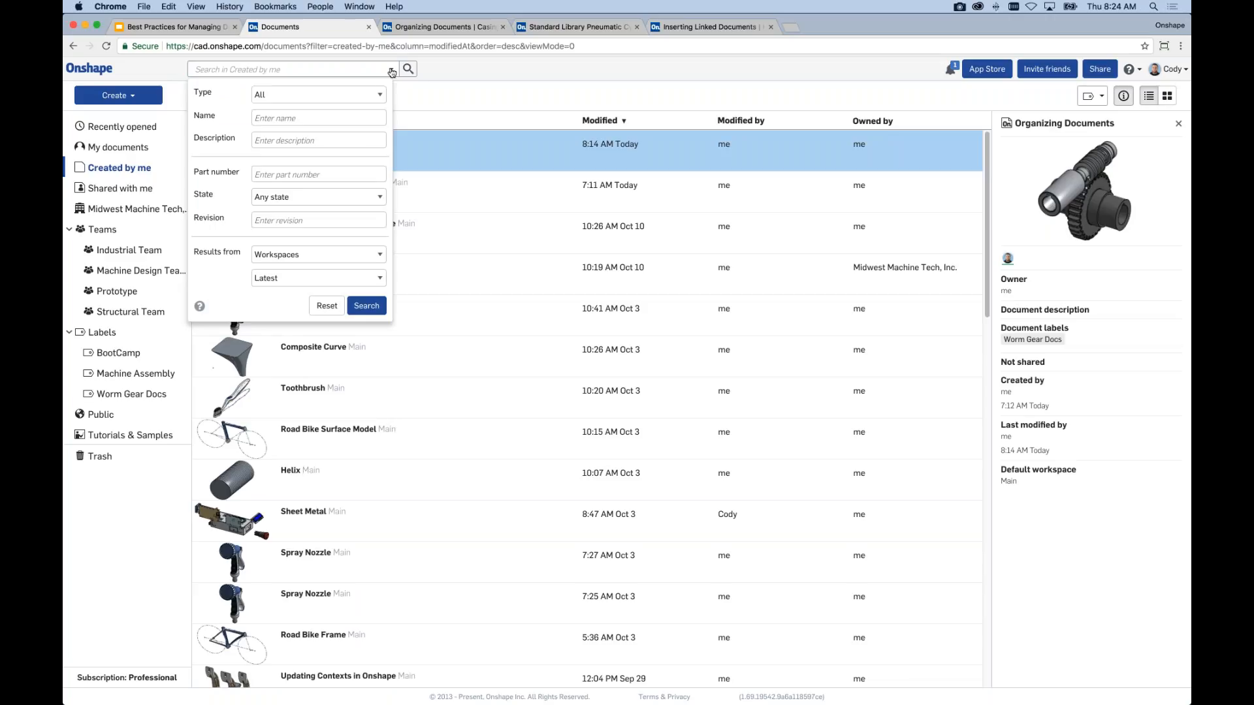
click(318, 95)
click(297, 115)
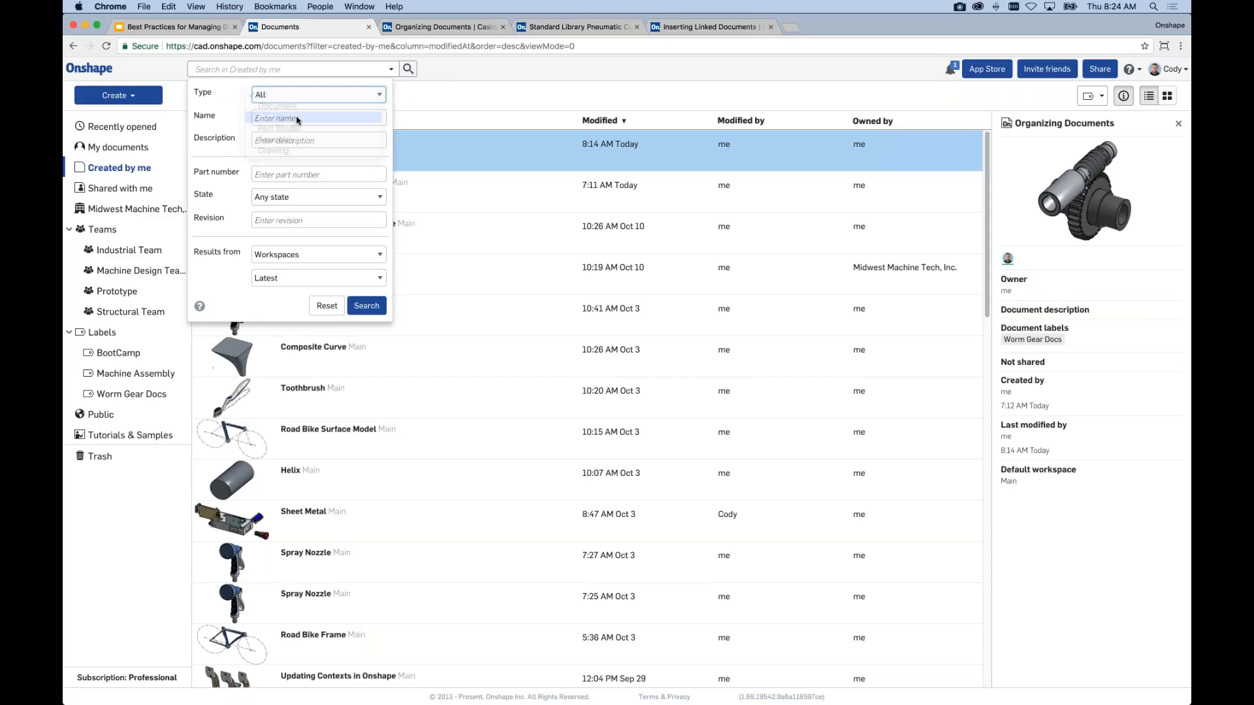
click(327, 197)
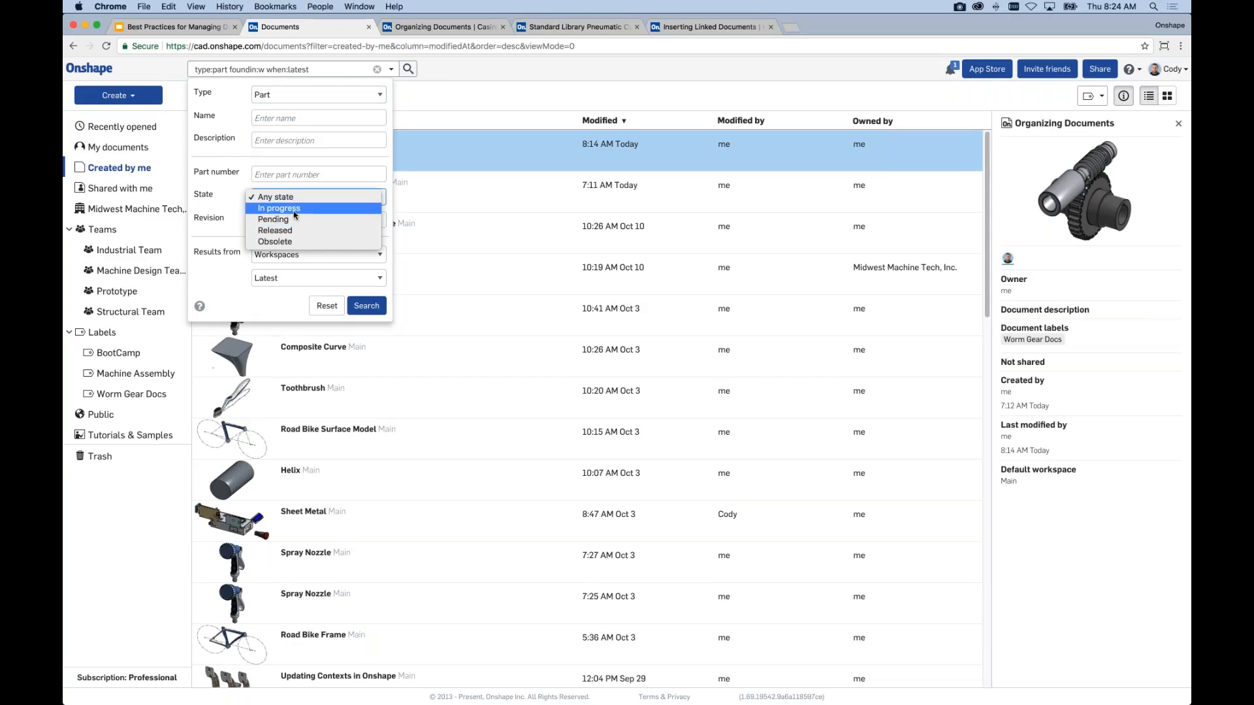
click(274, 219)
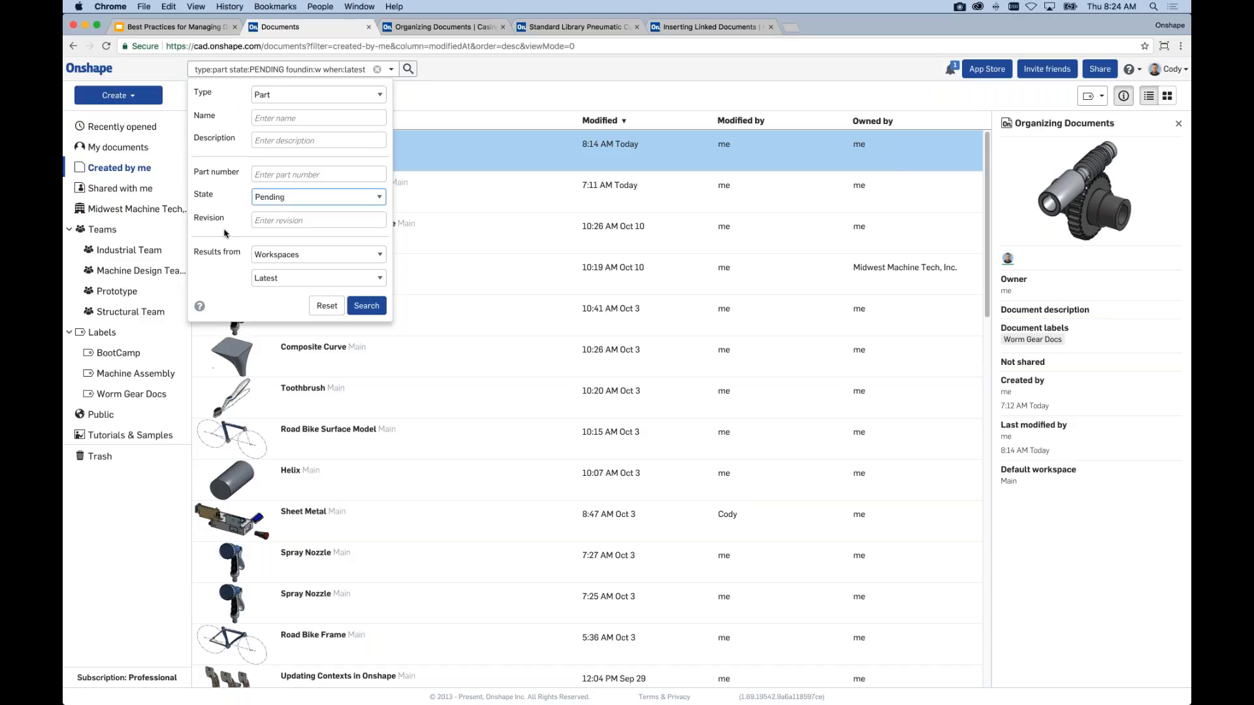
click(327, 198)
click(286, 201)
click(295, 175)
text(PN-)
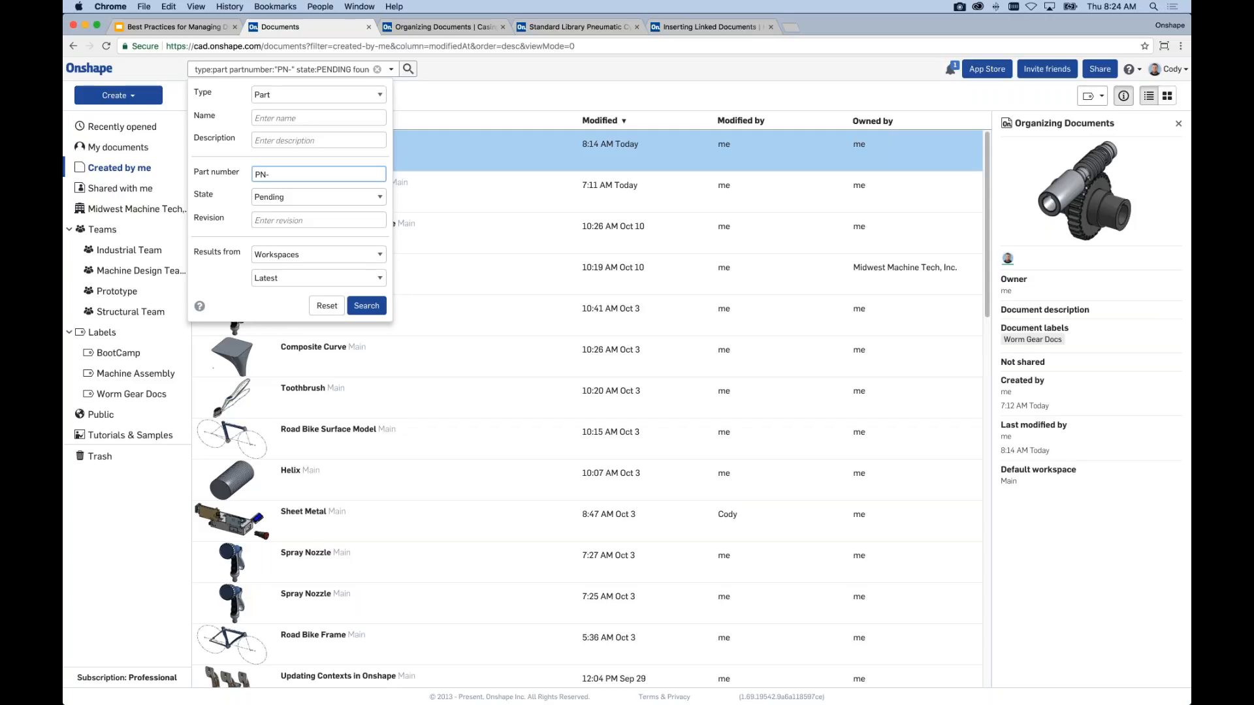
Examine the advanced search options for which workspaces or versions the results come from, keeping Workspaces and Latest
click(319, 255)
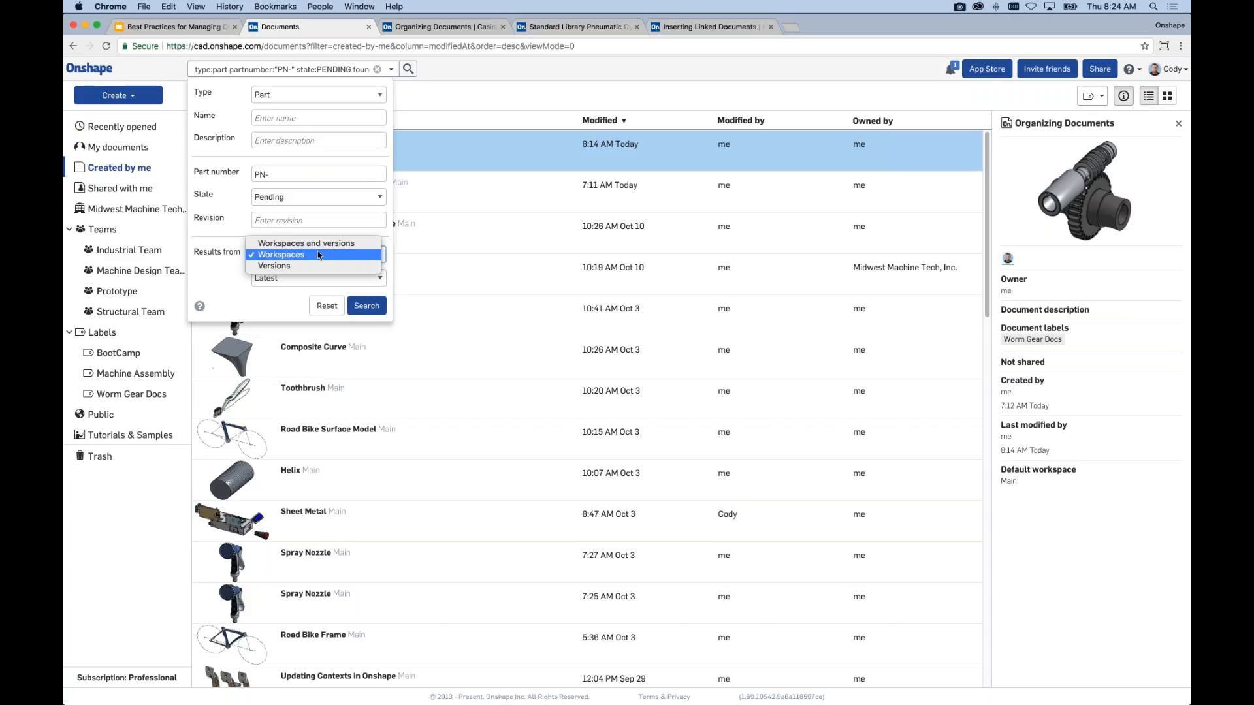
click(221, 238)
click(267, 281)
click(229, 263)
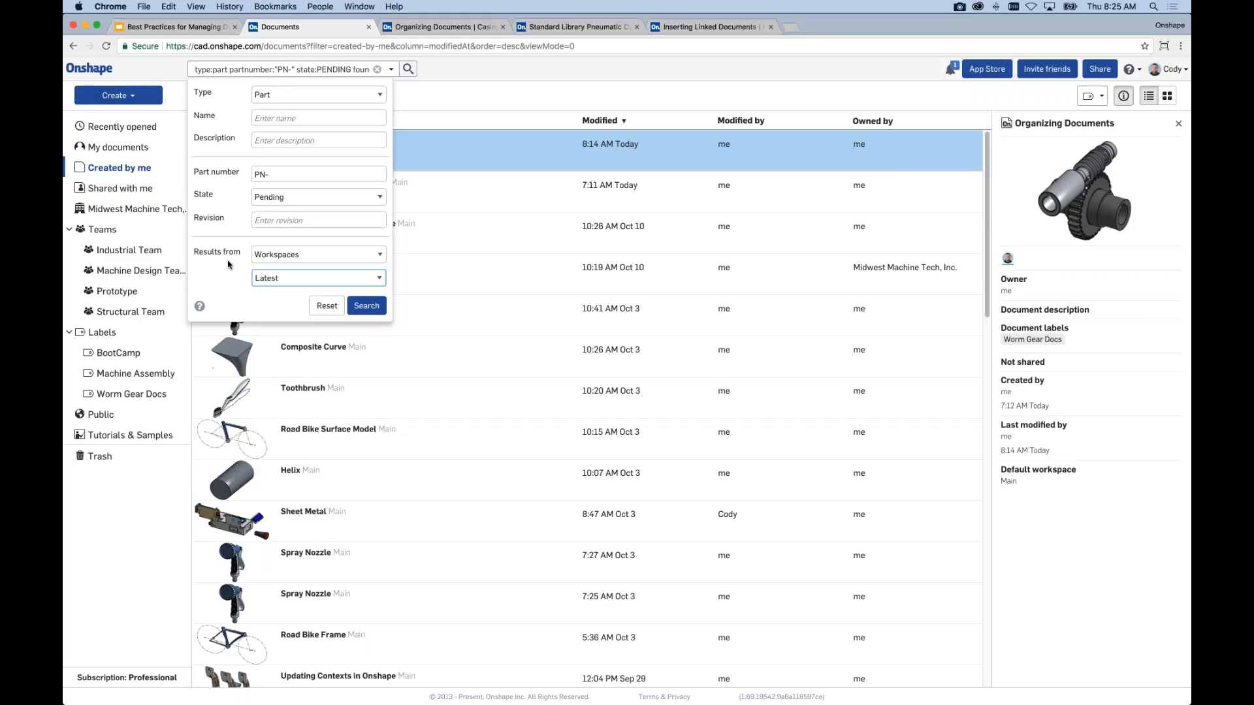
Clear the advanced search criteria and switch to the Google Slides presentation
click(302, 175)
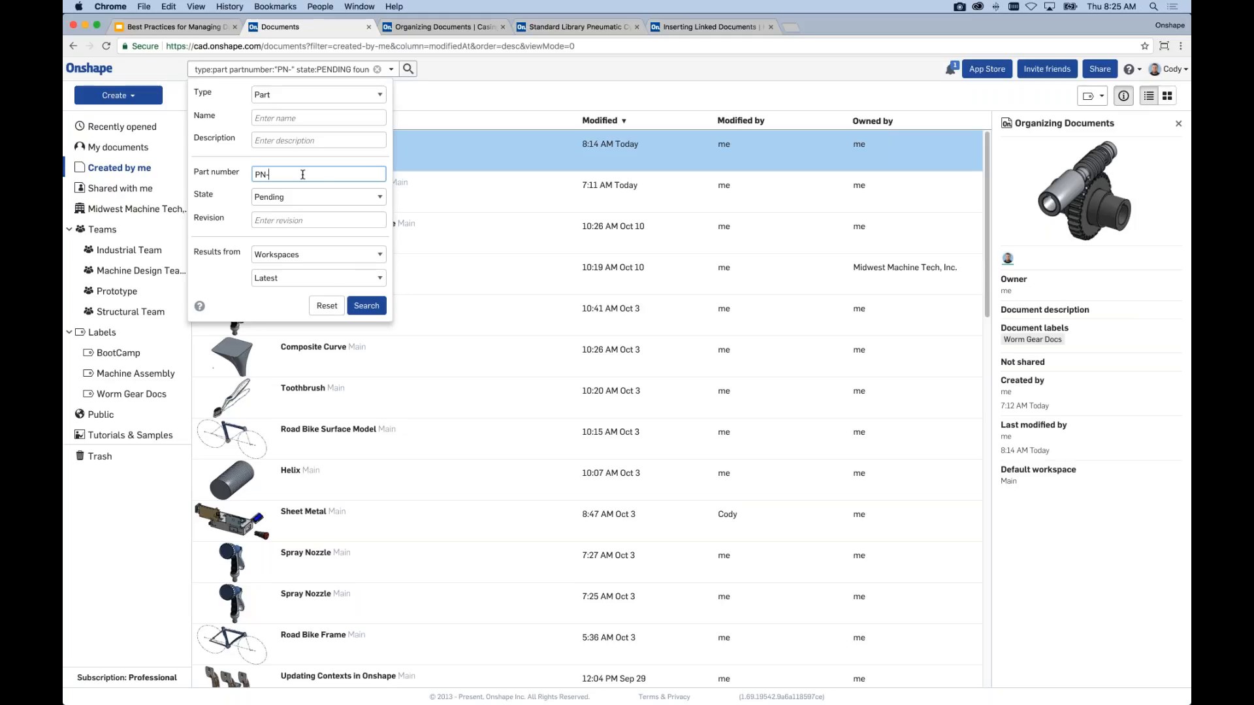
click(409, 84)
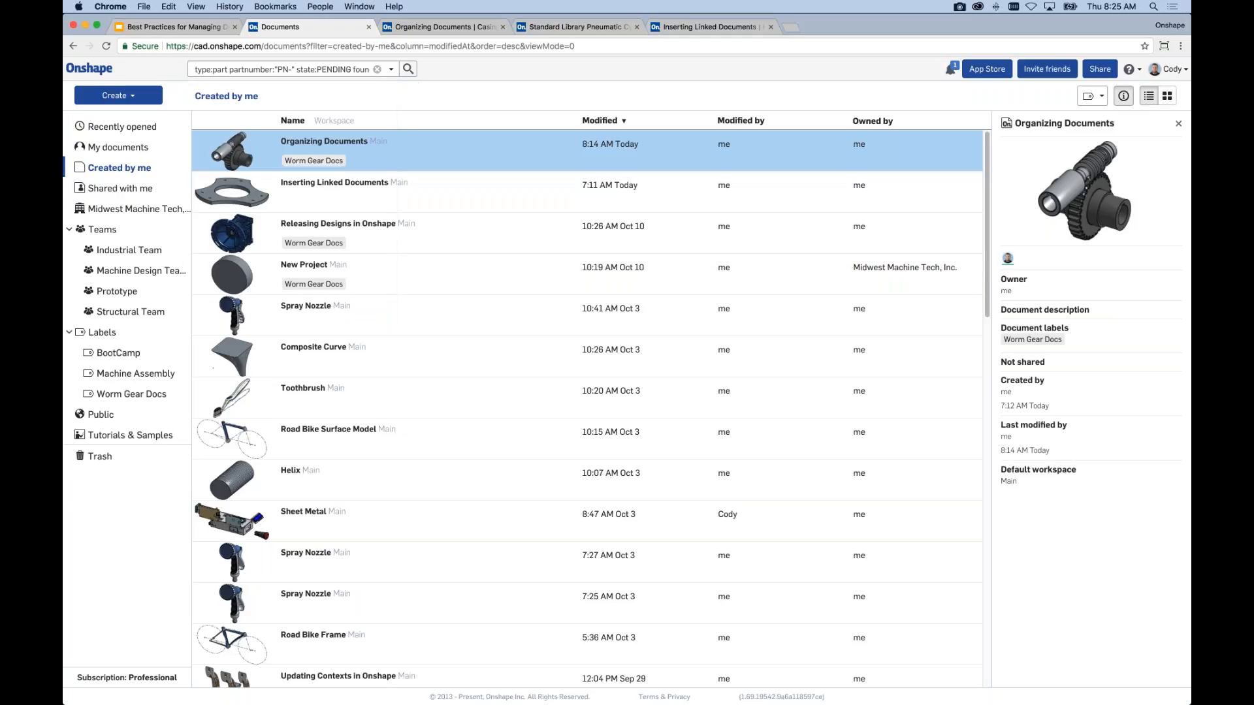
click(377, 69)
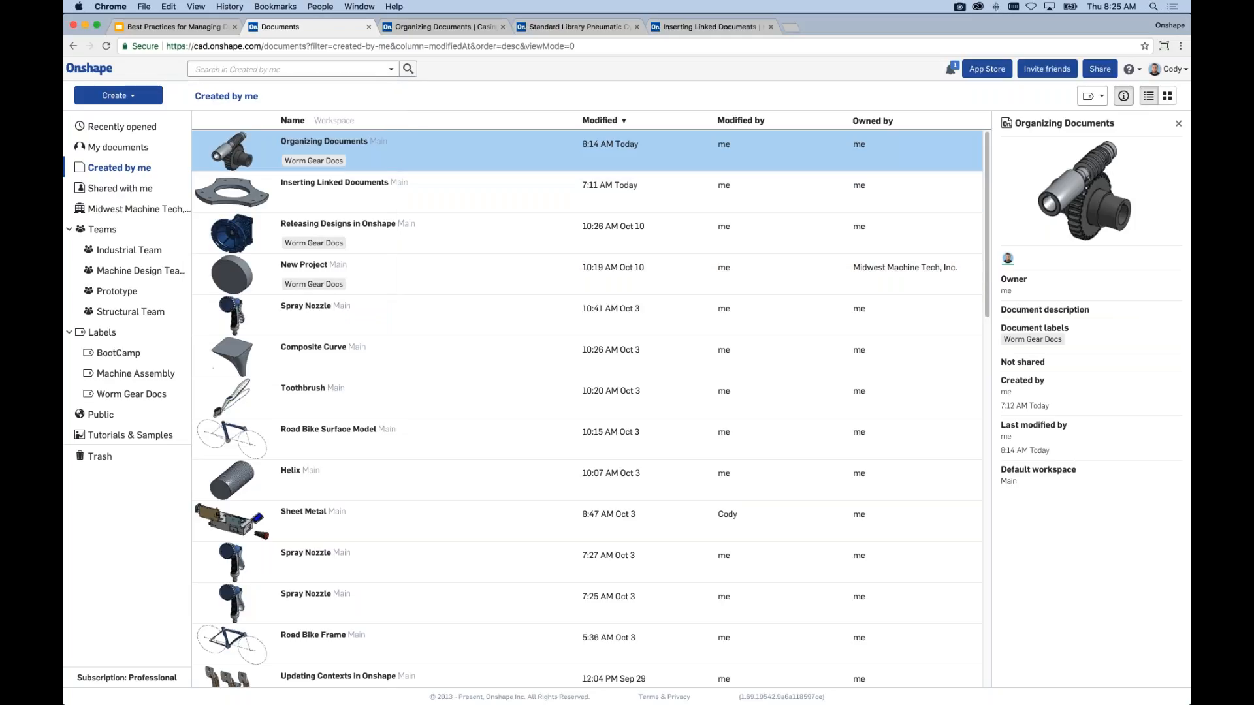
click(391, 69)
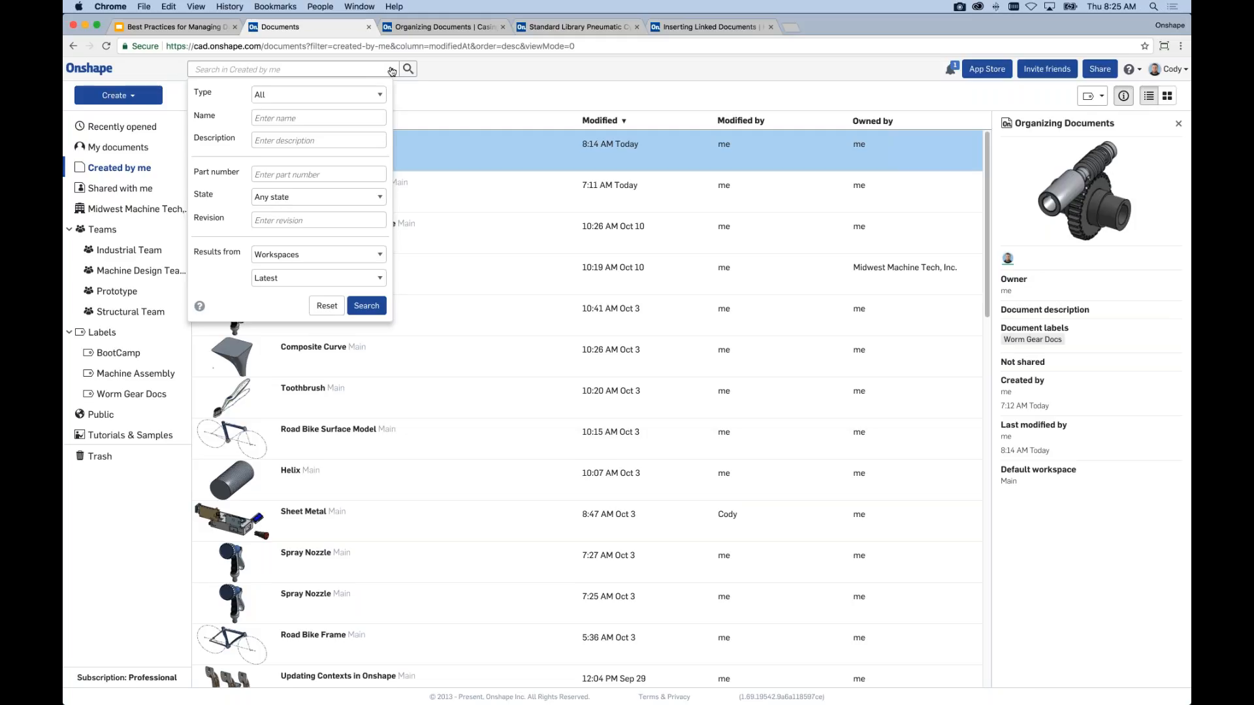
click(391, 70)
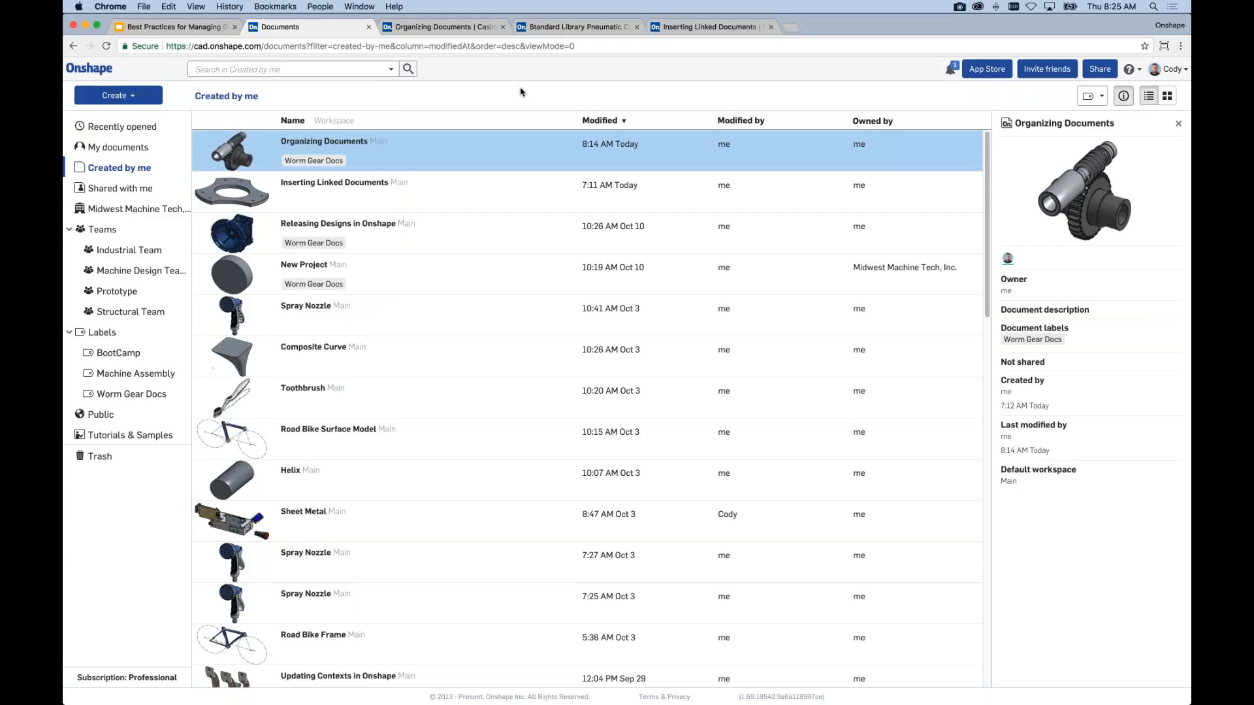
click(193, 29)
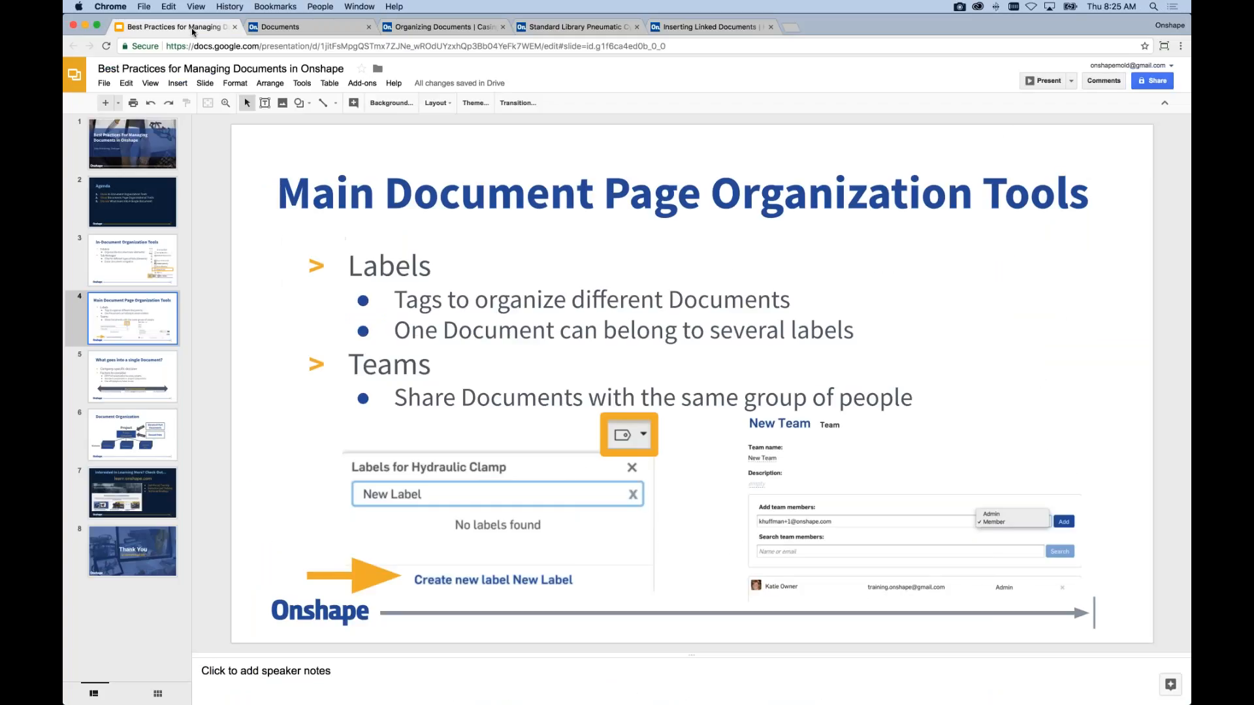
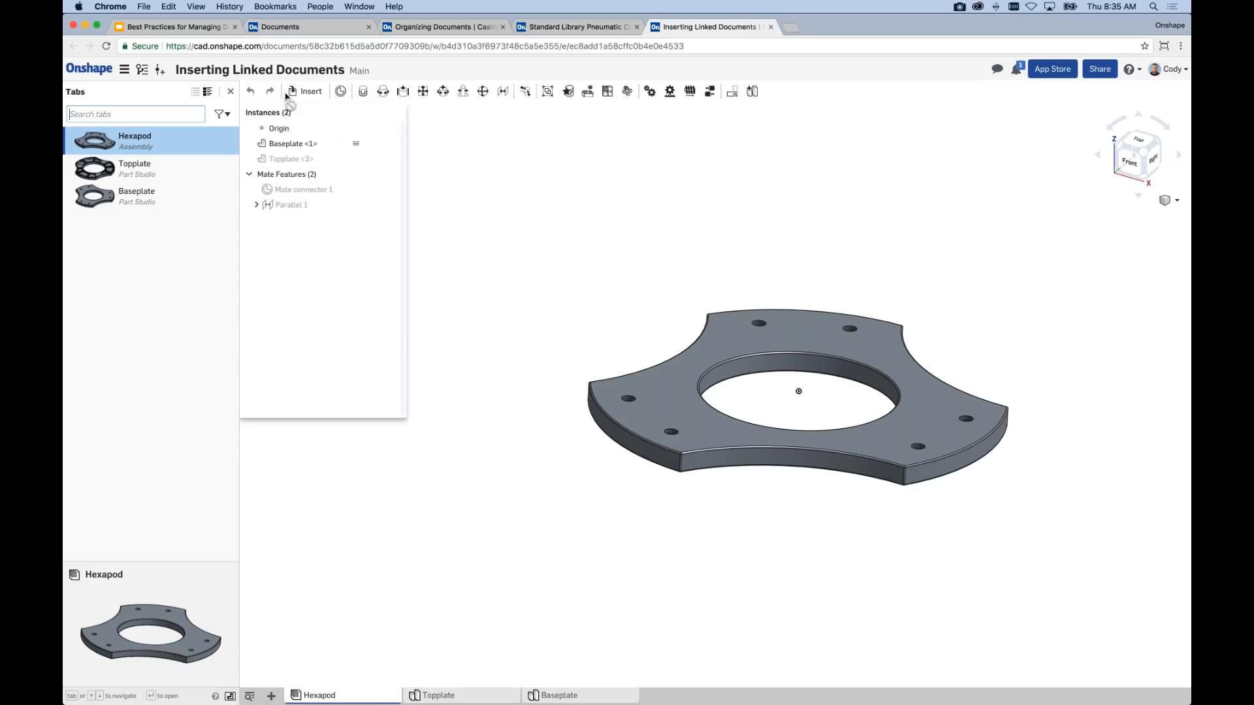
Start inserting from other documents in the Hexapod assembly, and find Standard Library Pneumatic Cylinders in My documents by searching for "standard li"
click(305, 91)
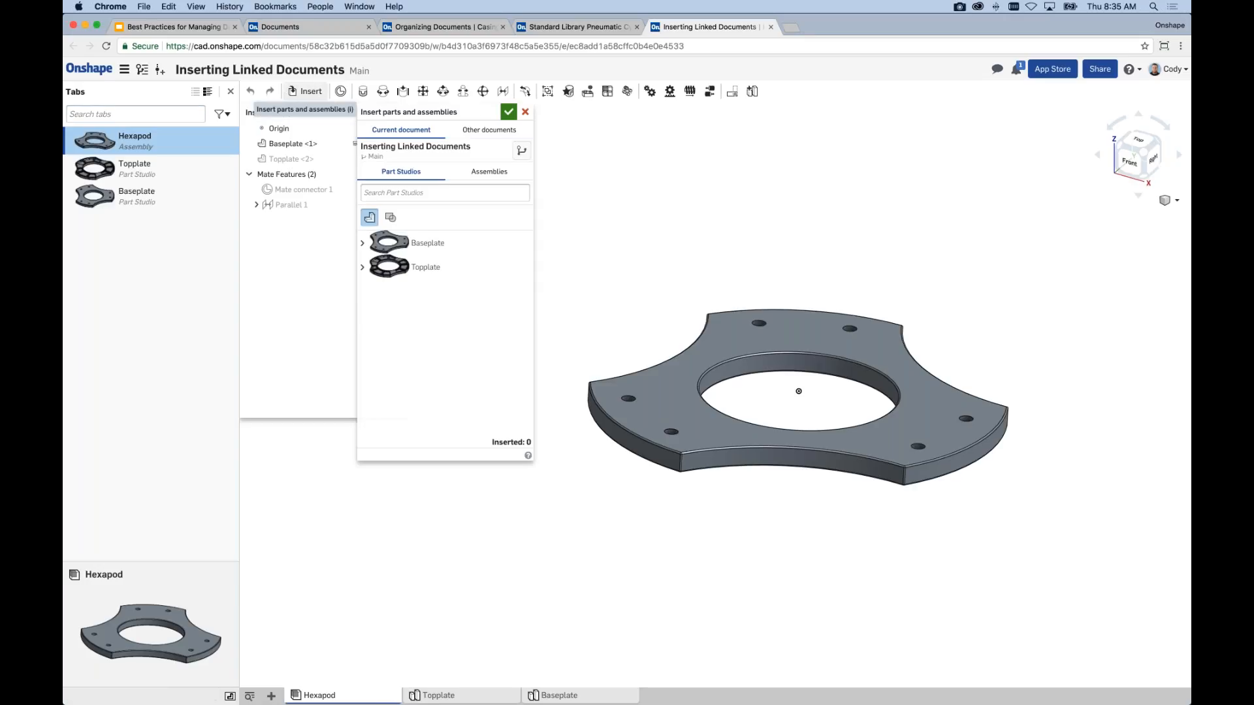
click(493, 132)
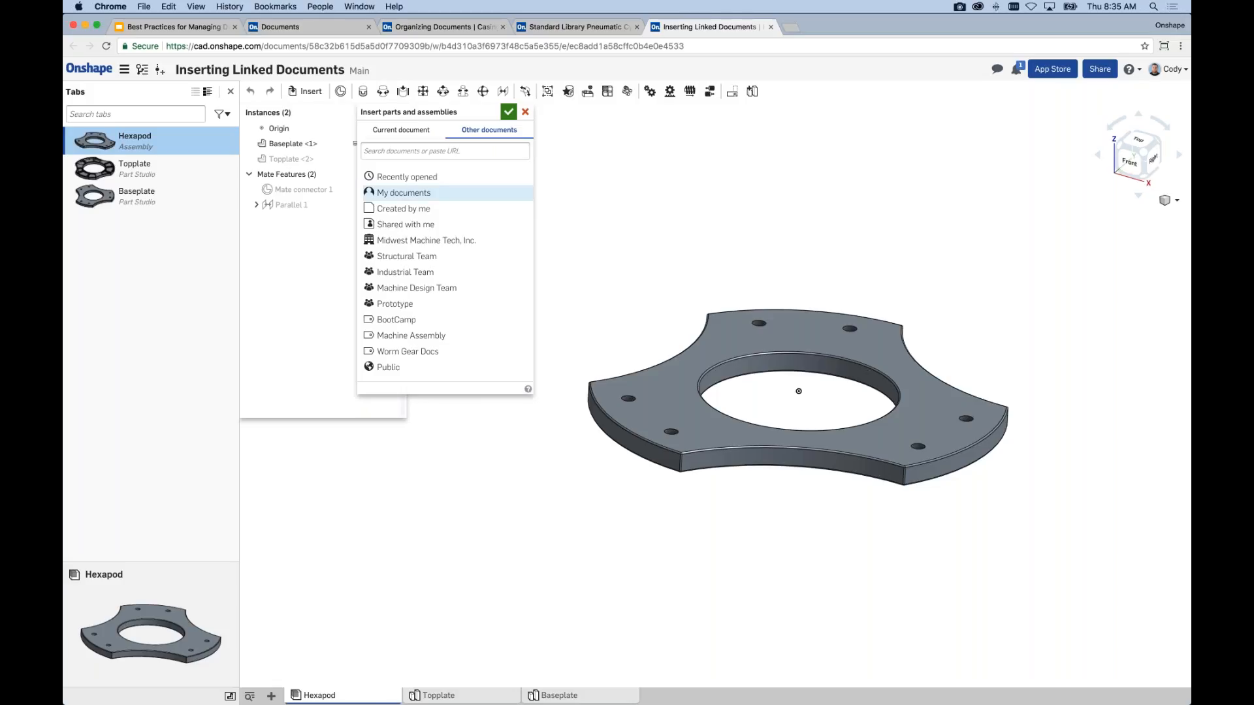
click(404, 193)
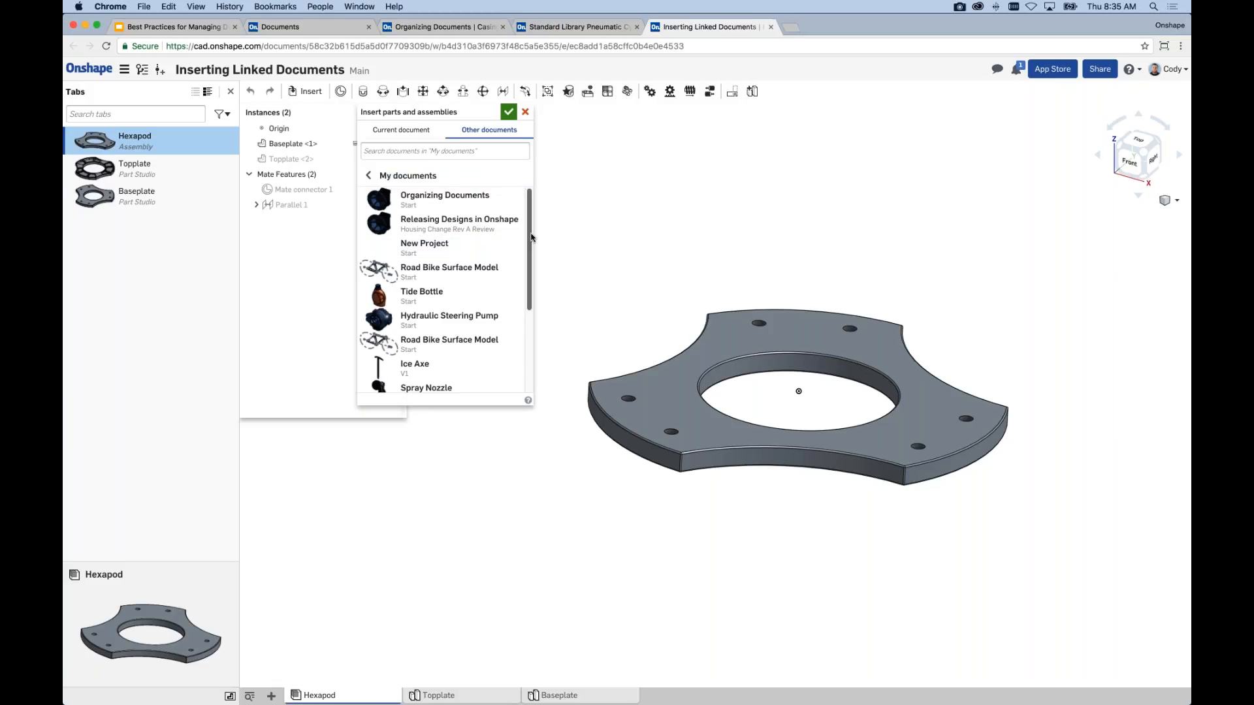
drag(531, 238, 531, 214)
click(457, 151)
text(standard li)
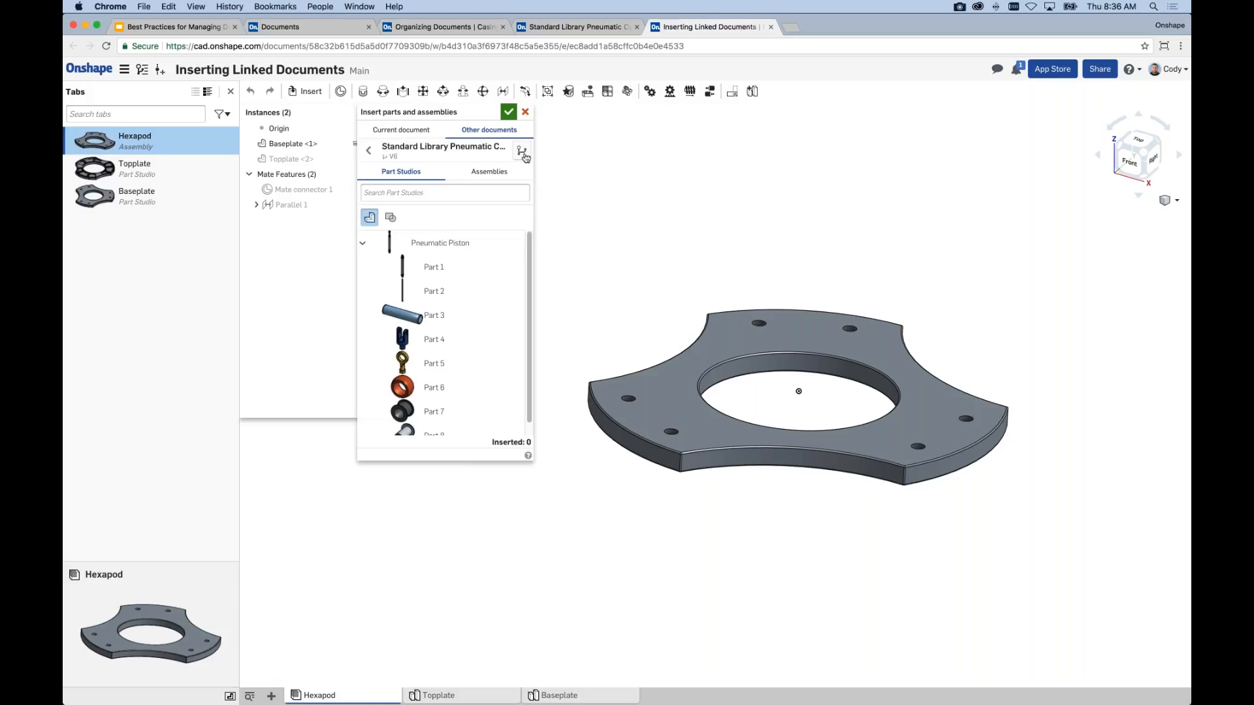
Insert the Pneumatic Cylinder assembly from version V6 of the linked document and place it beside the baseplate
click(522, 151)
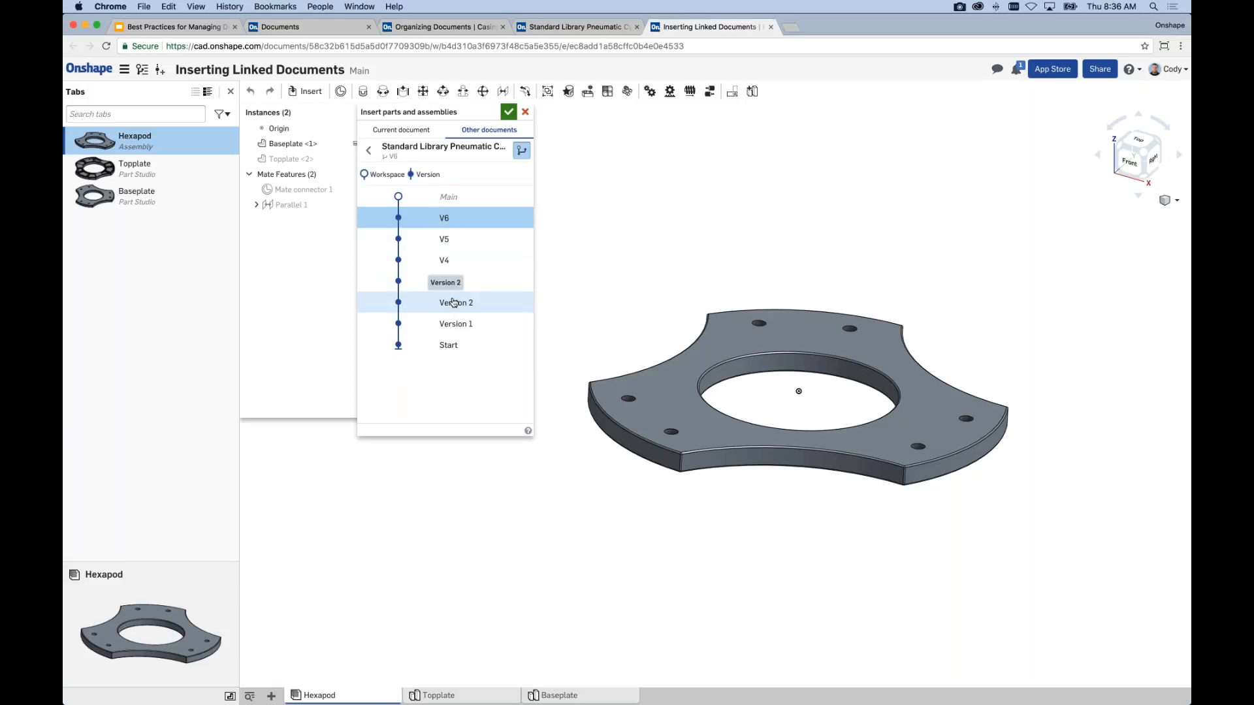
click(503, 217)
click(490, 171)
click(447, 221)
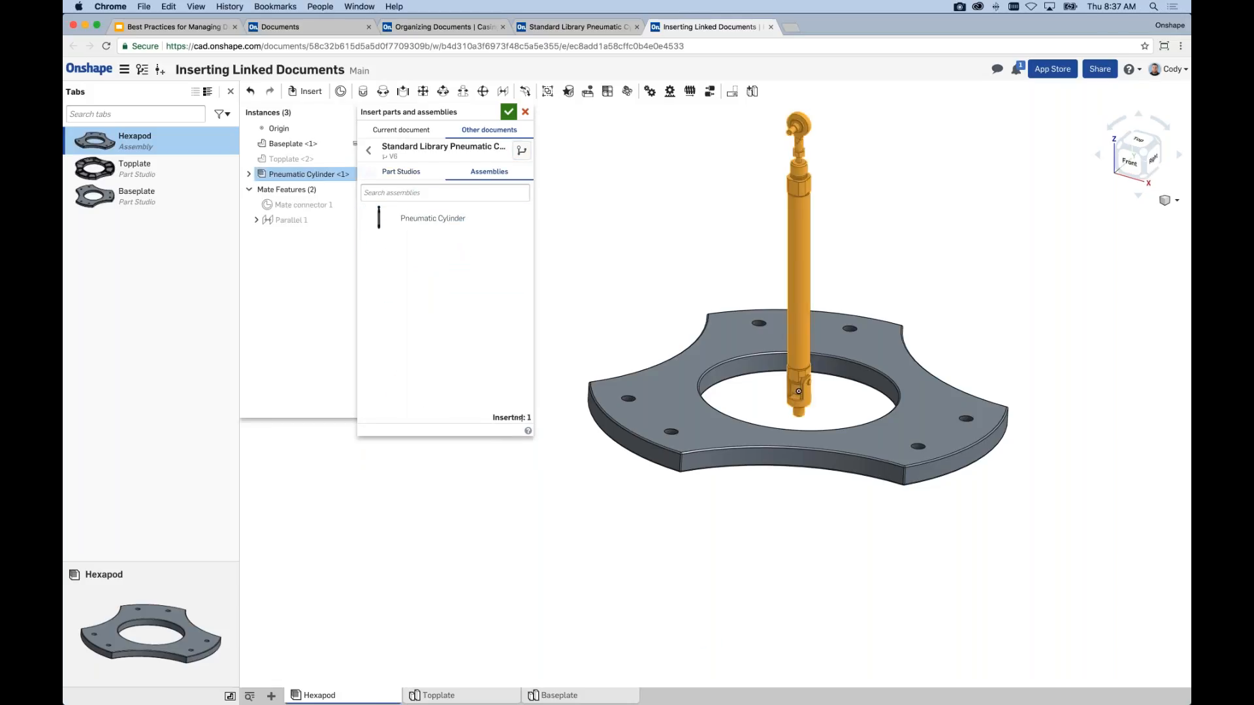
click(620, 226)
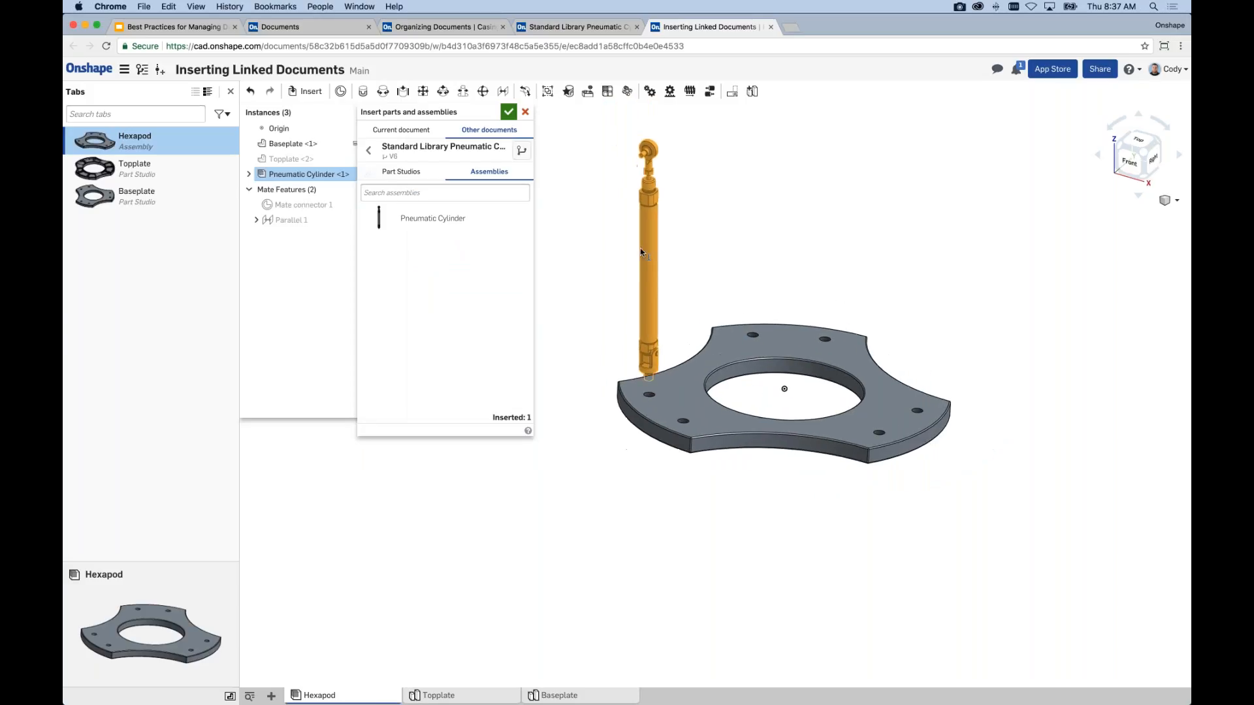
click(525, 112)
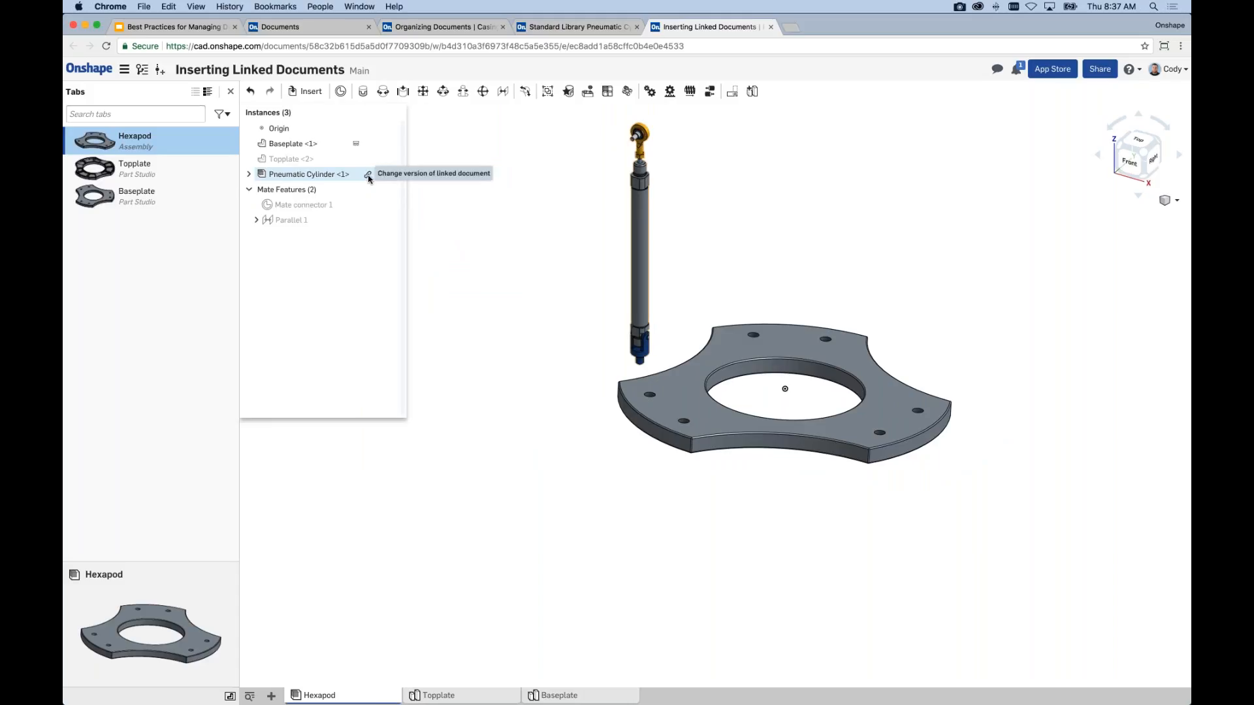
Switch to the Standard Library Pneumatic Cylinders document and reload its timed-out session
middle_drag(565, 271, 585, 299)
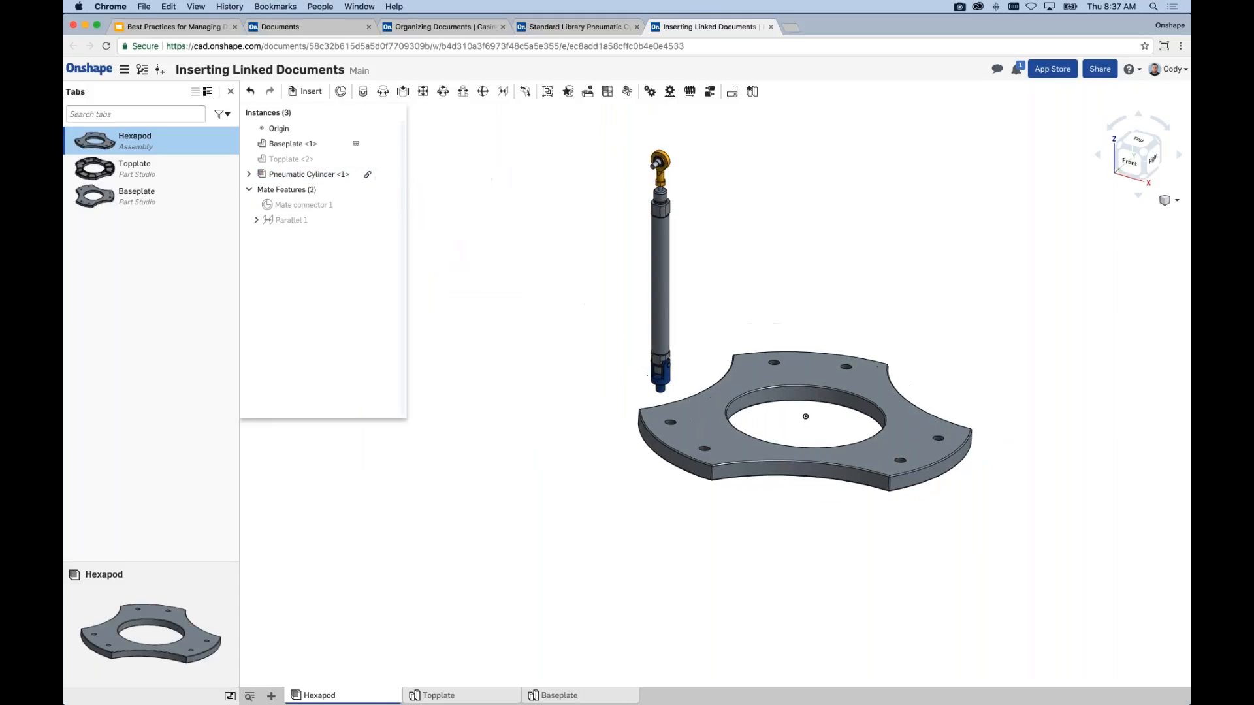
click(597, 33)
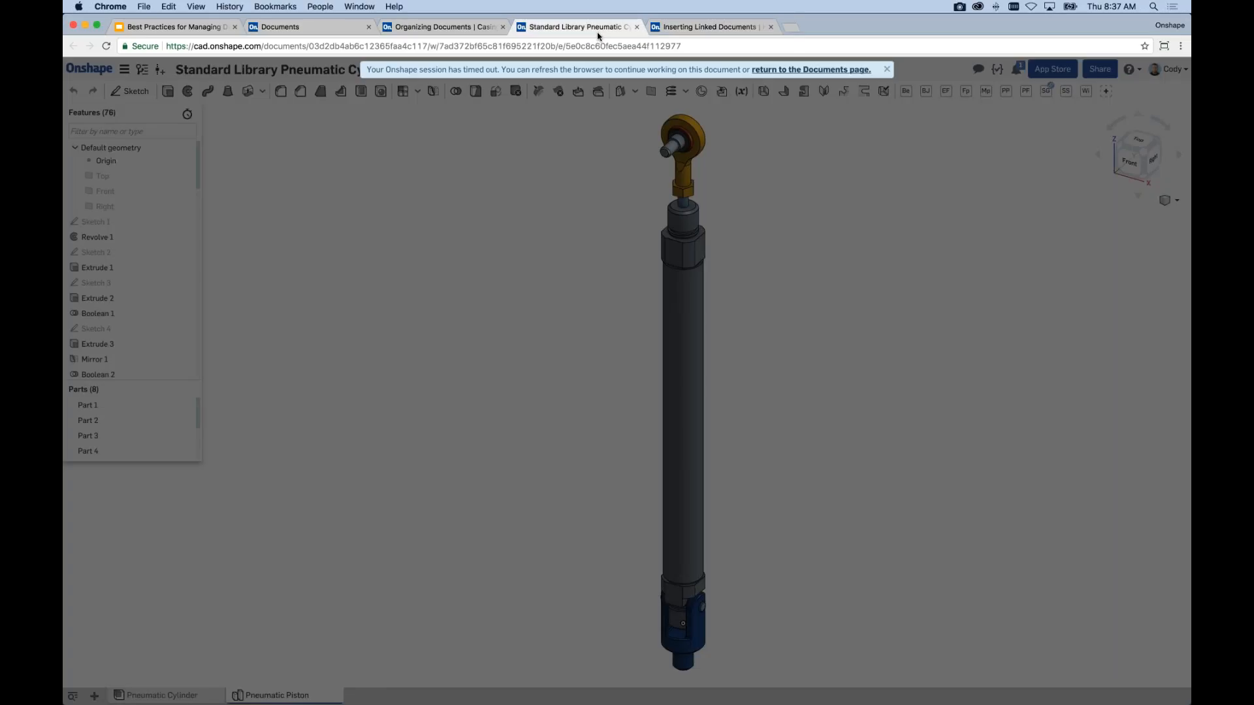
click(107, 46)
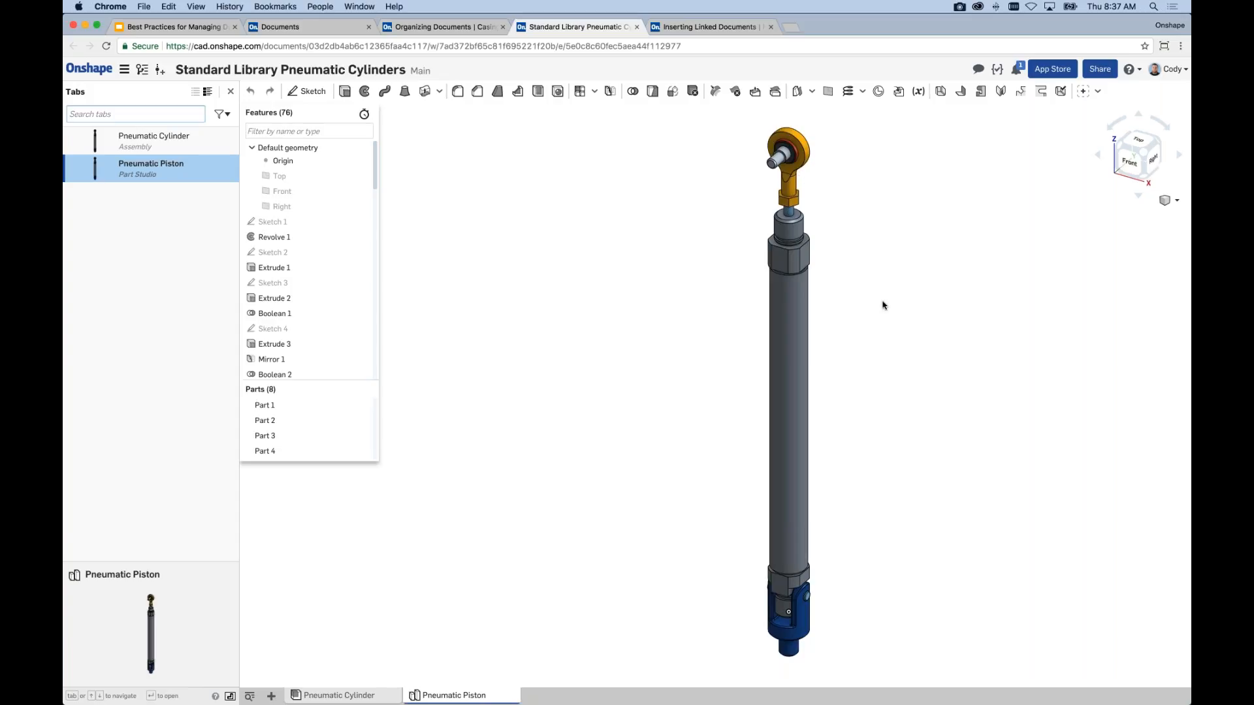
Inspect the pneumatic piston model and create version V7 of the document from Main
scroll(832, 297, up, 5)
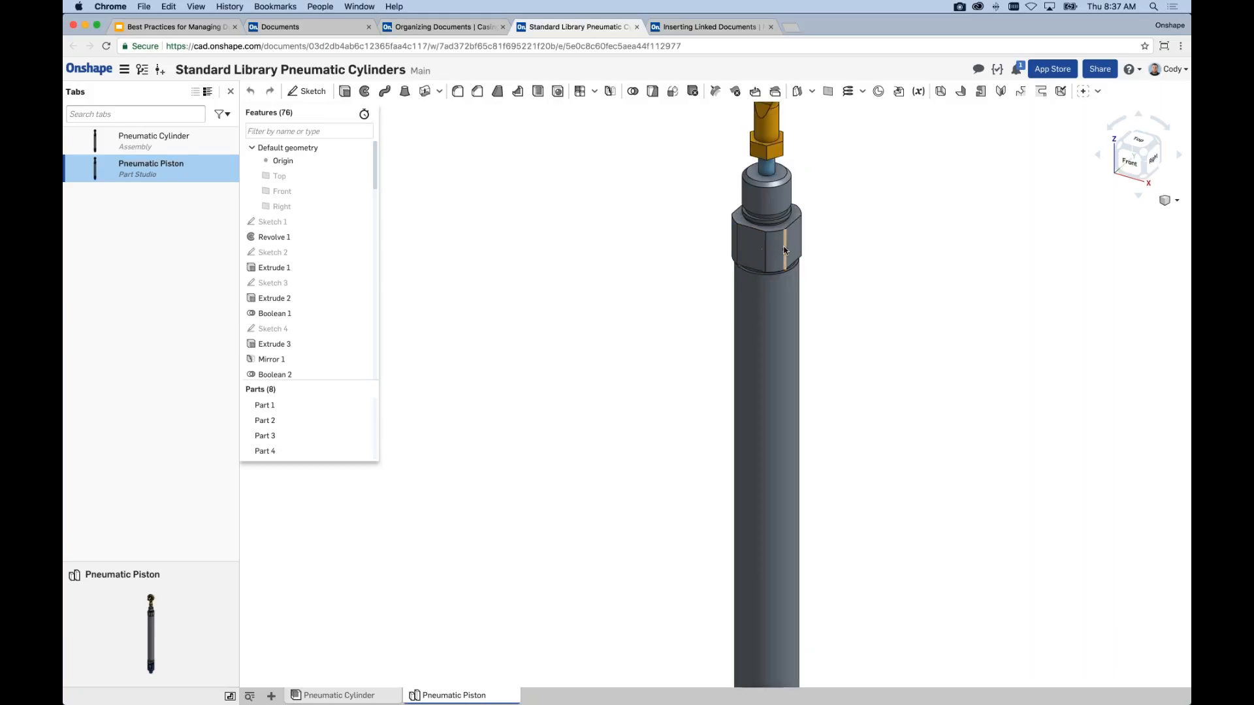
scroll(993, 332, down, 2)
middle_drag(844, 281, 767, 262)
scroll(978, 285, down, 2)
middle_drag(876, 246, 835, 244)
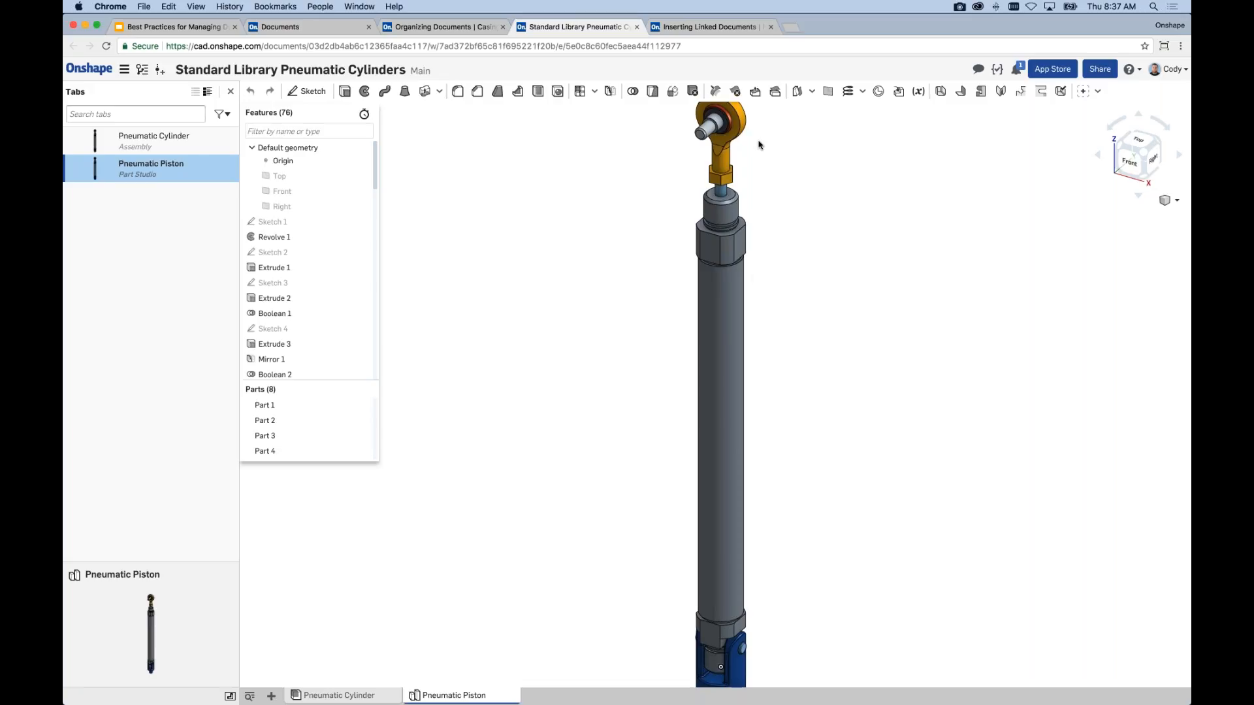
scroll(756, 280, down, 4)
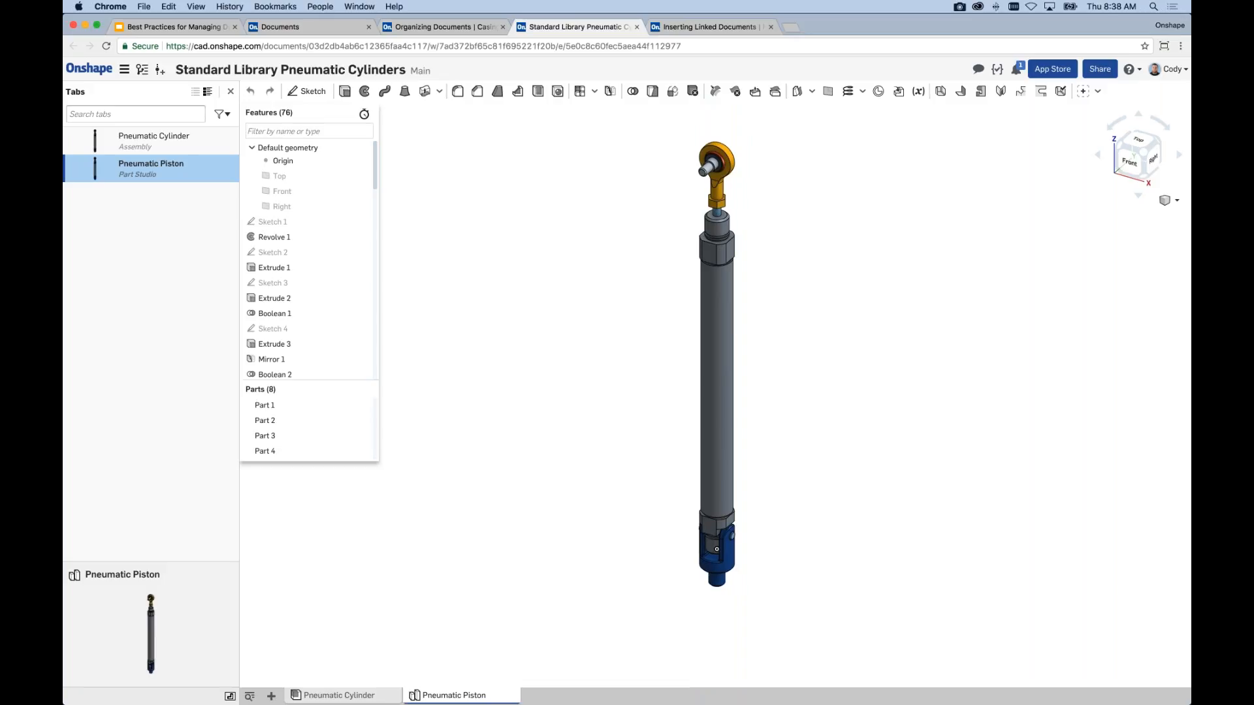
click(160, 69)
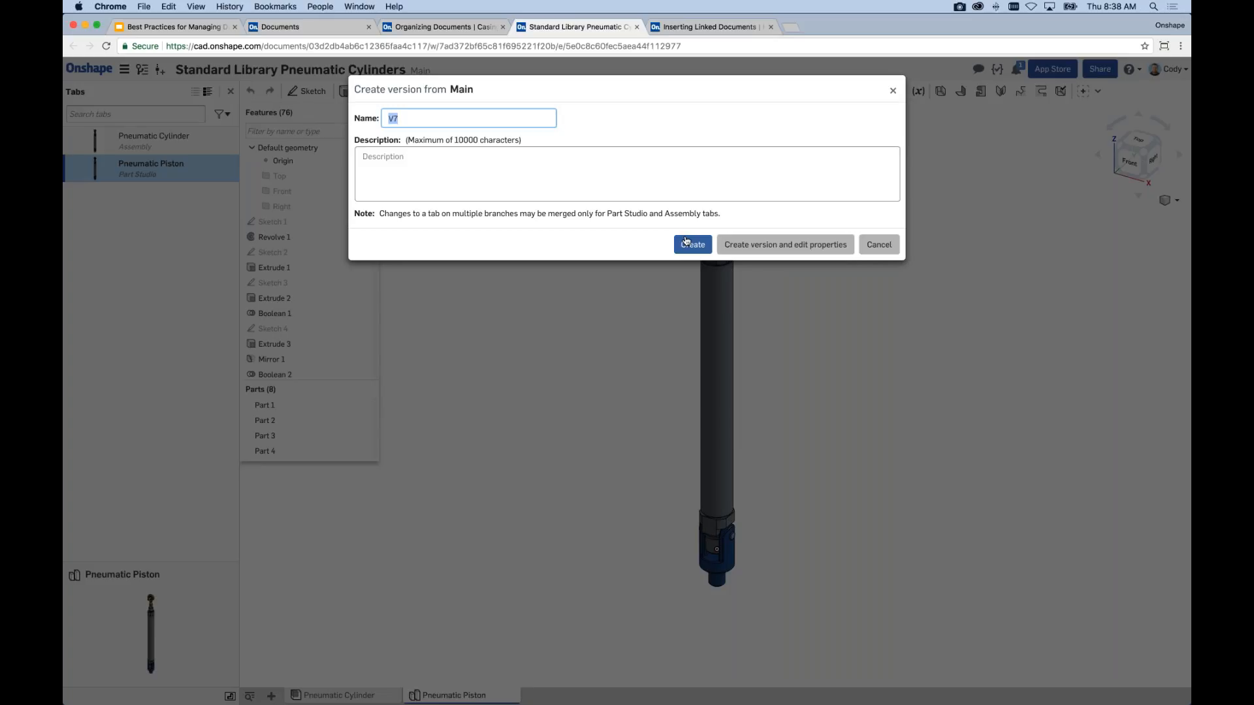
click(689, 244)
middle_drag(800, 400, 780, 400)
scroll(756, 311, up, 1)
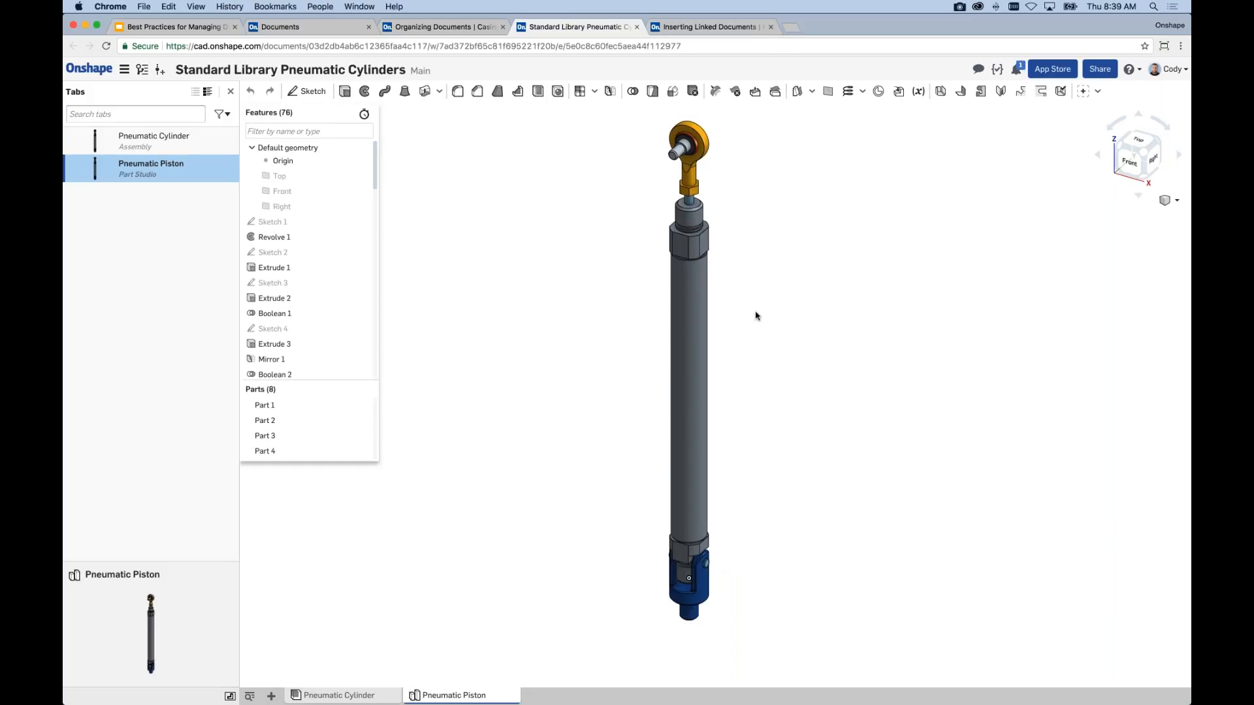
scroll(741, 337, up, 5)
scroll(737, 341, down, 2)
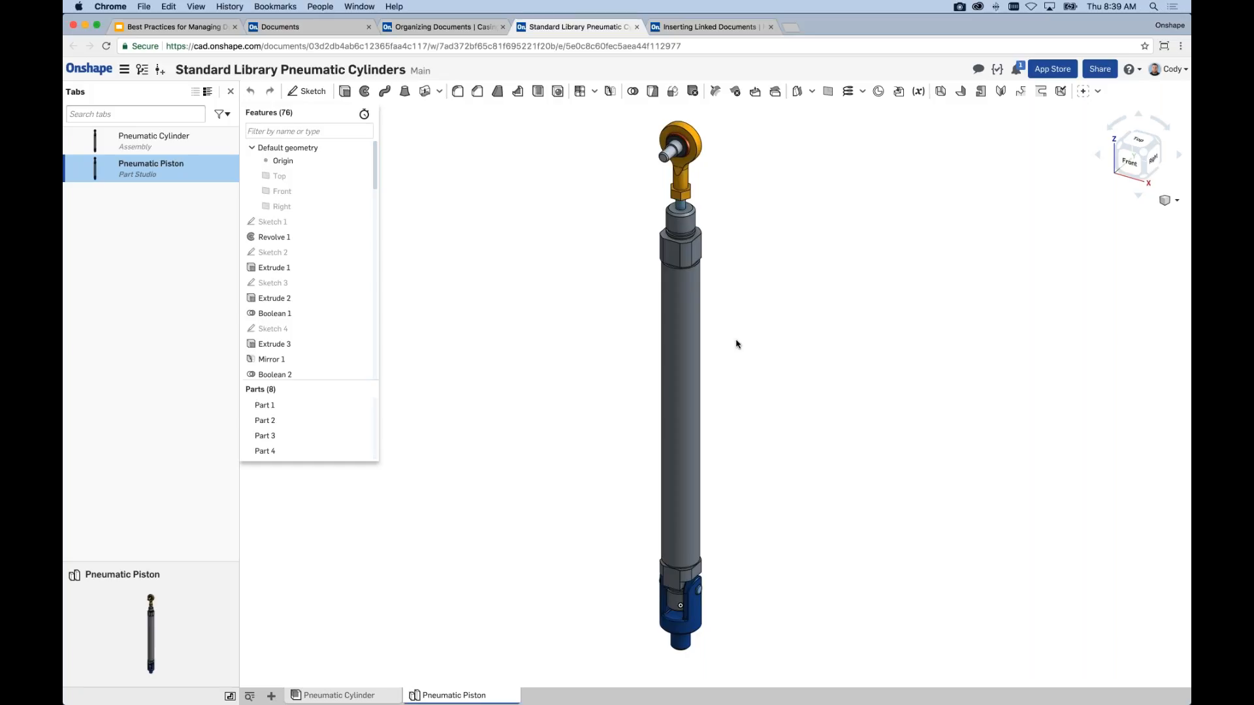
middle_drag(737, 344, 751, 345)
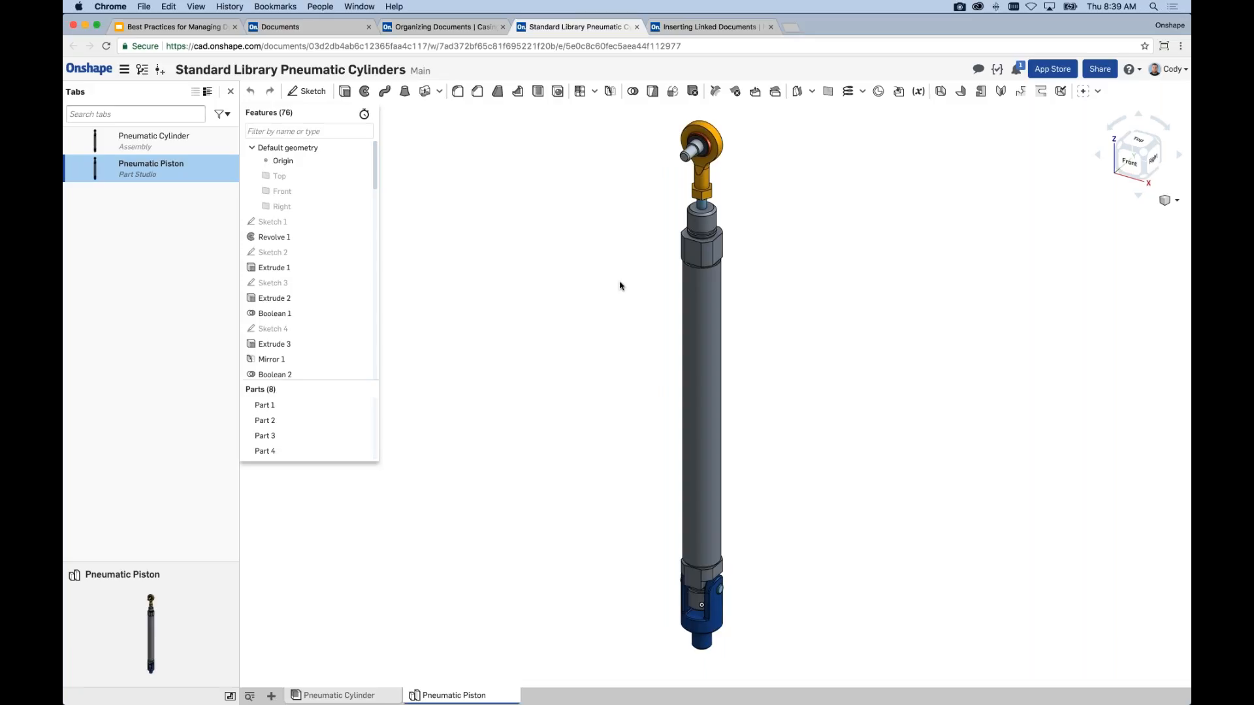
Return to the Inserting Linked Documents assembly to look at the Pneumatic Cylinder's version link, and switch to the Google Slides presentation
click(709, 27)
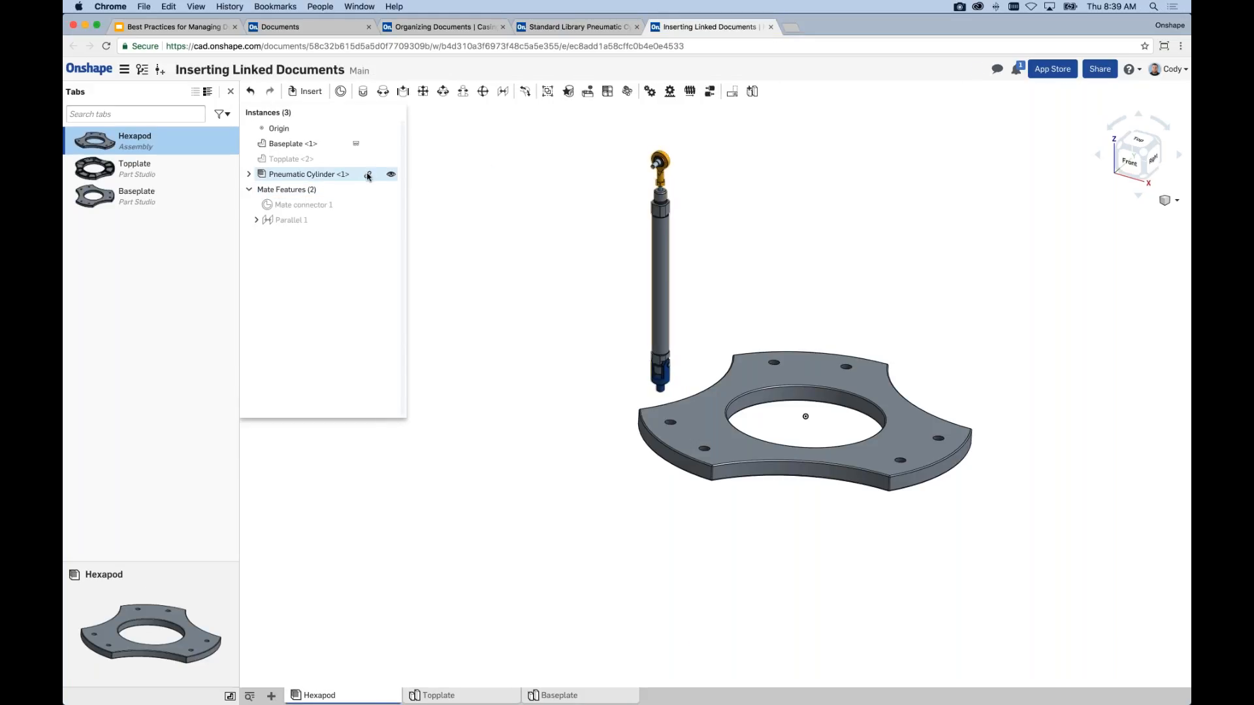
scroll(620, 301, down, 1)
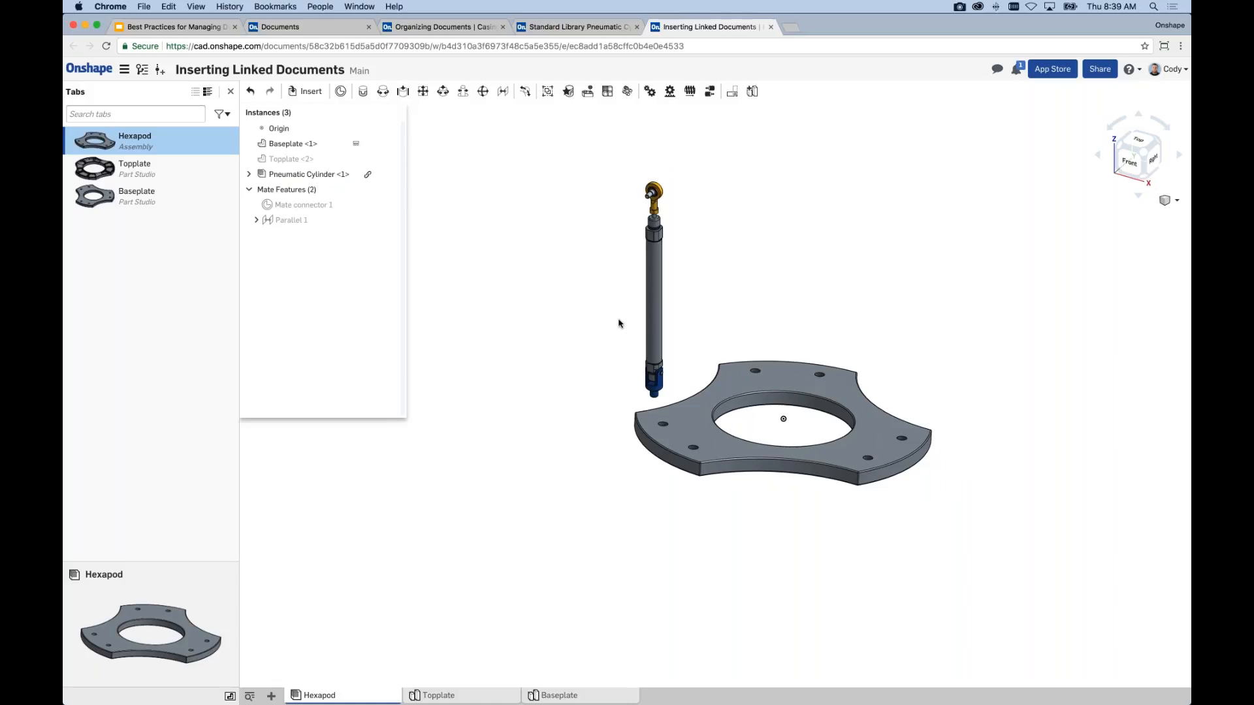
click(173, 27)
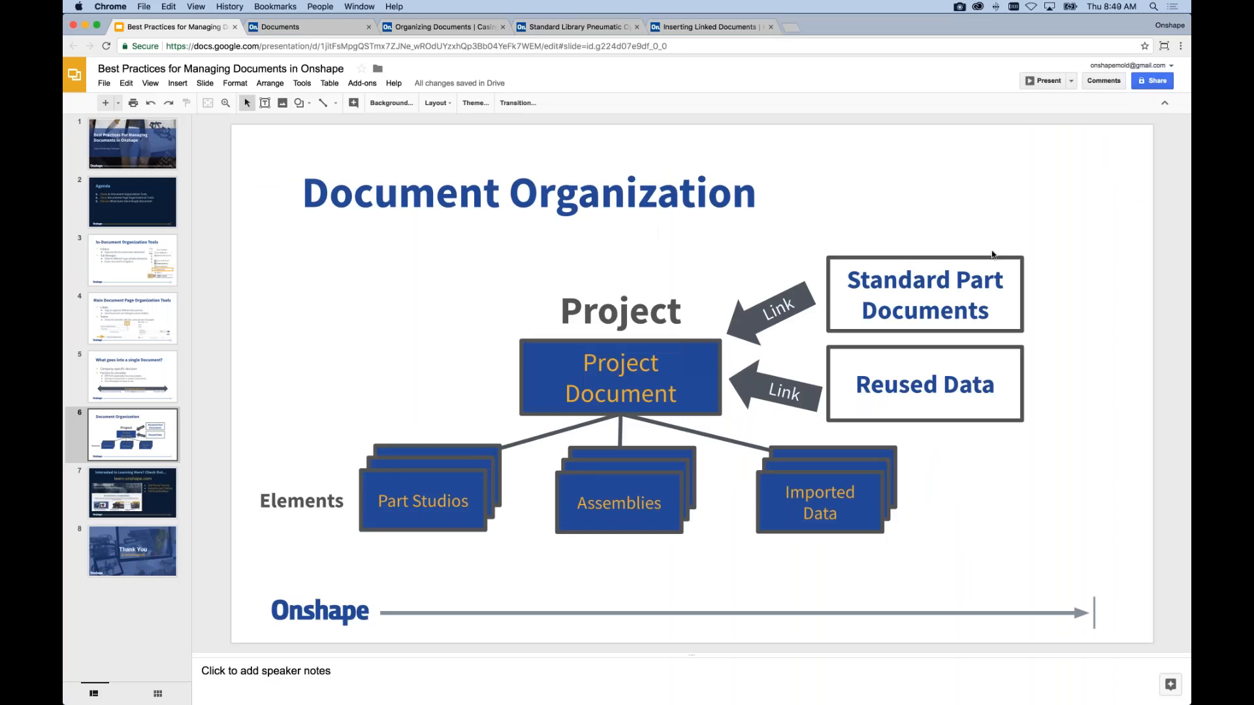
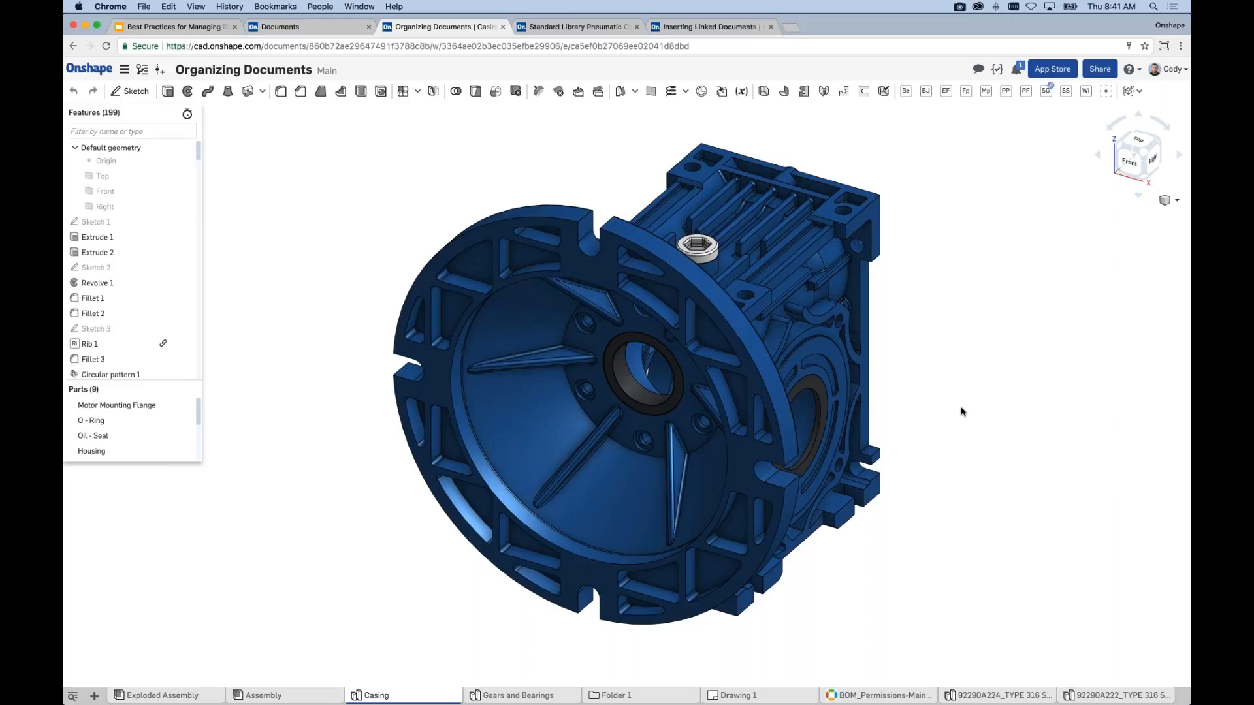
Examine the options for moving the Casing tab to a new or another document, including the referenced tab details, without moving it
right_click(379, 695)
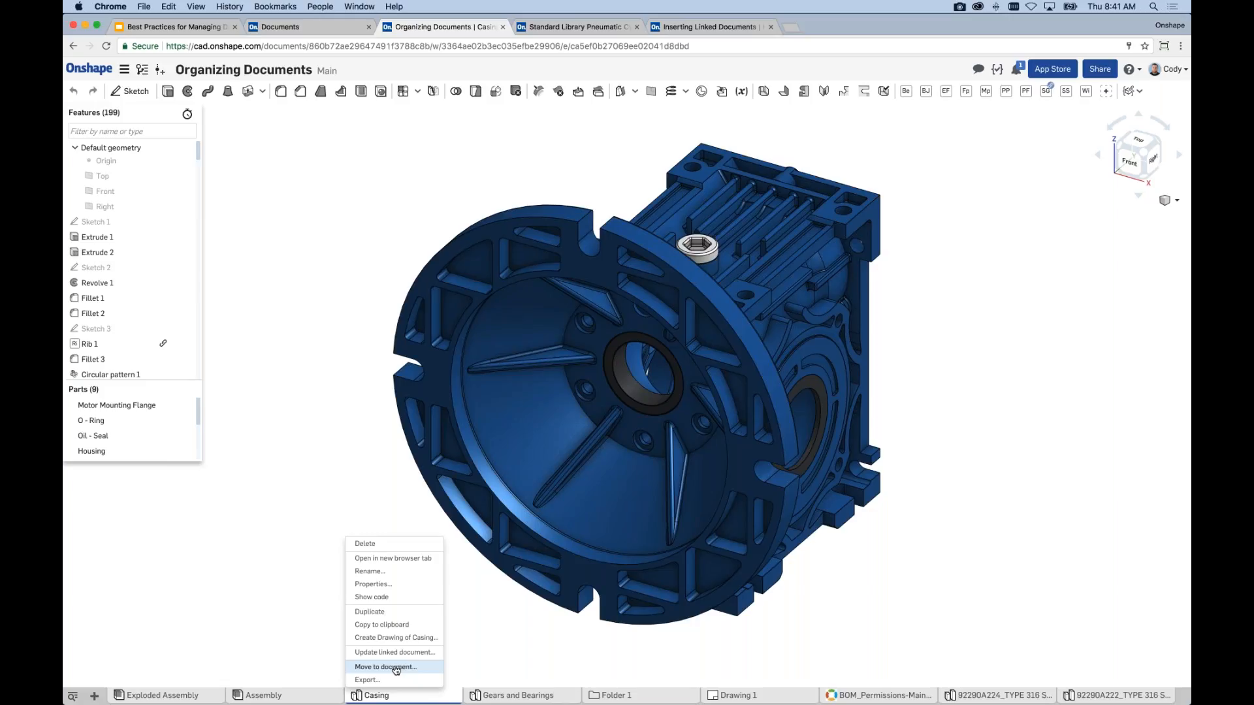
click(386, 667)
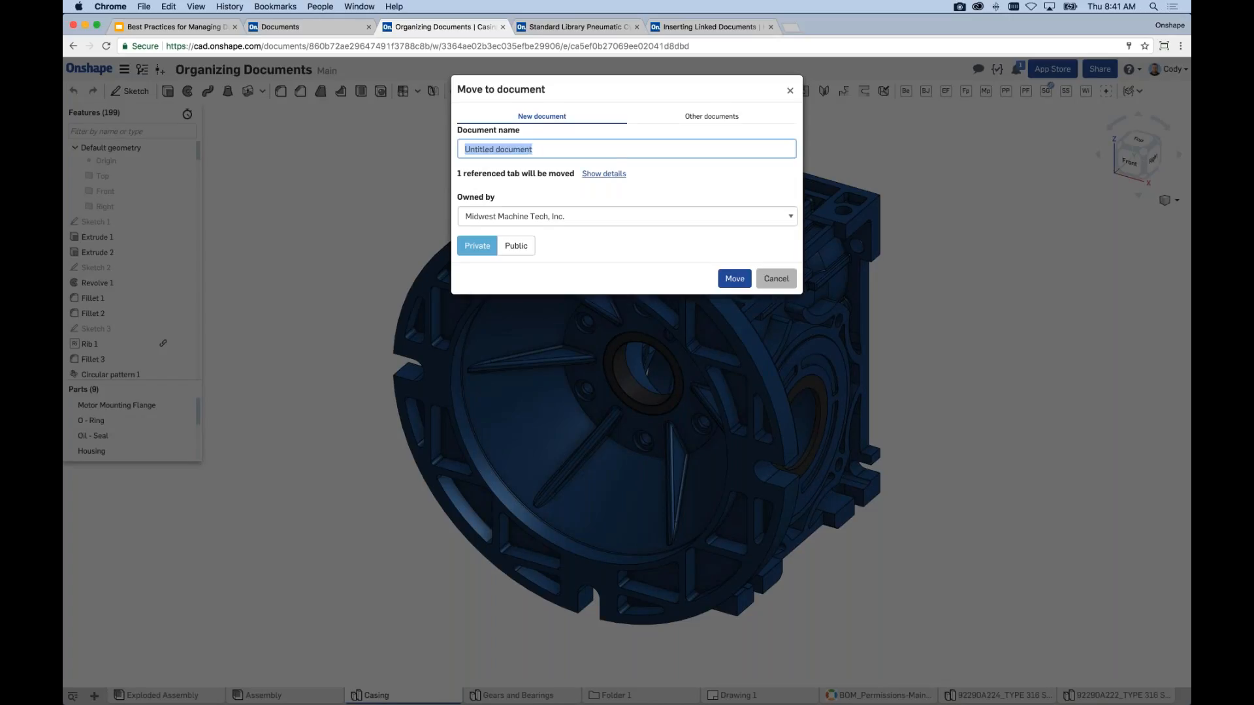
click(712, 118)
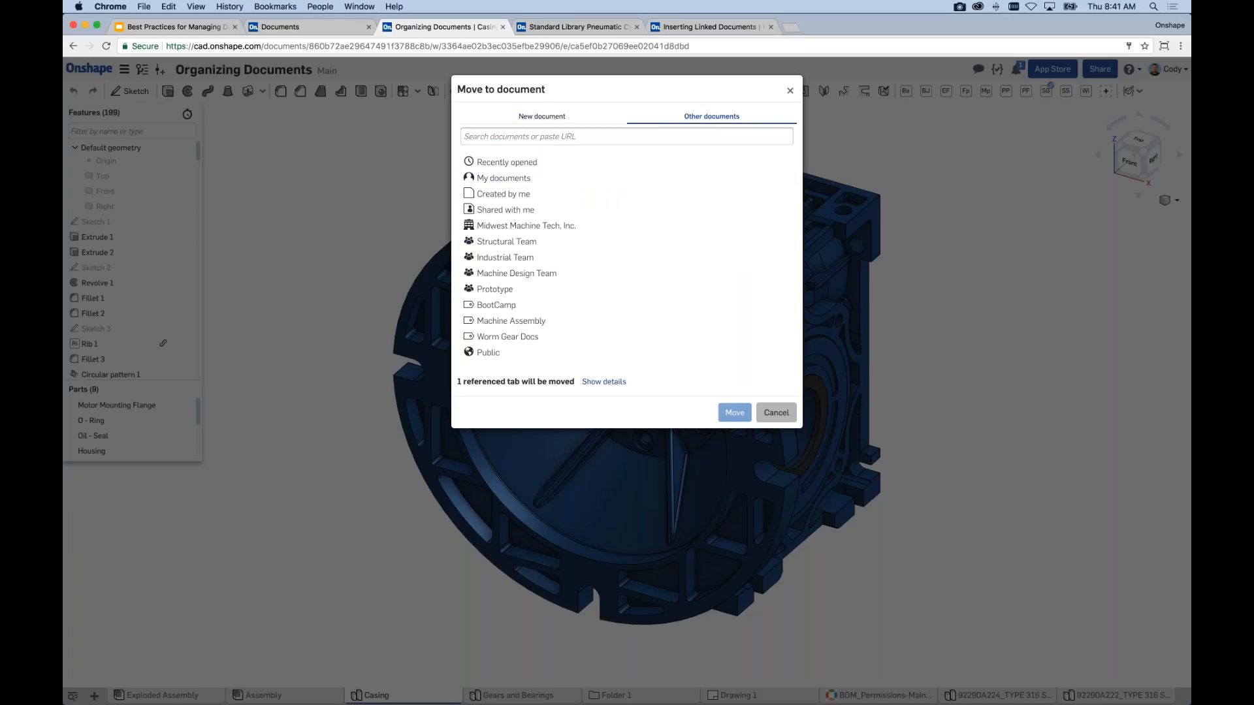
click(563, 116)
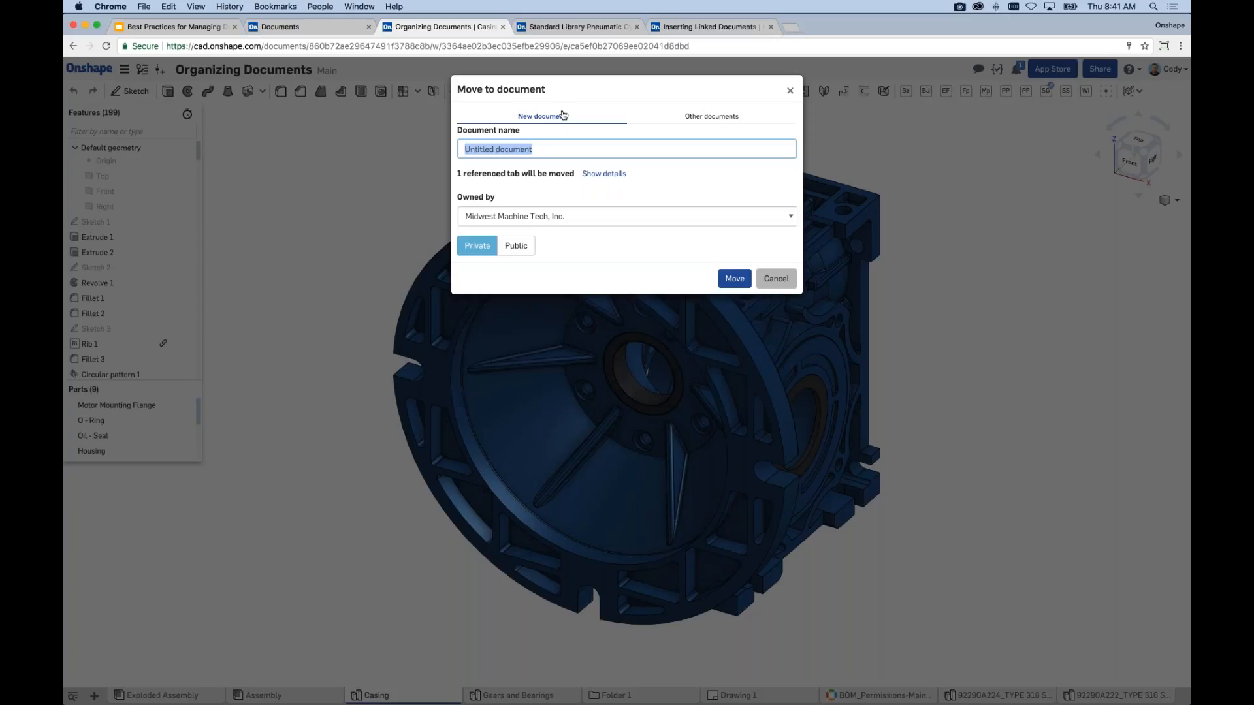
click(604, 174)
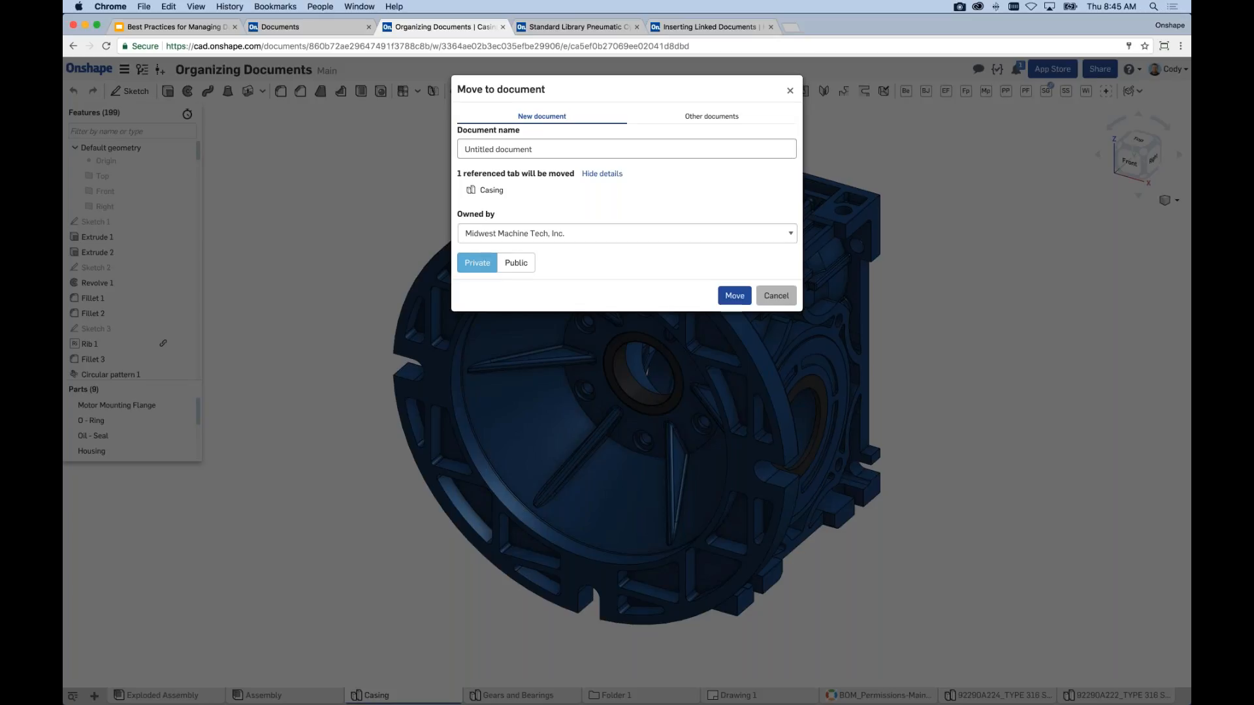
click(779, 298)
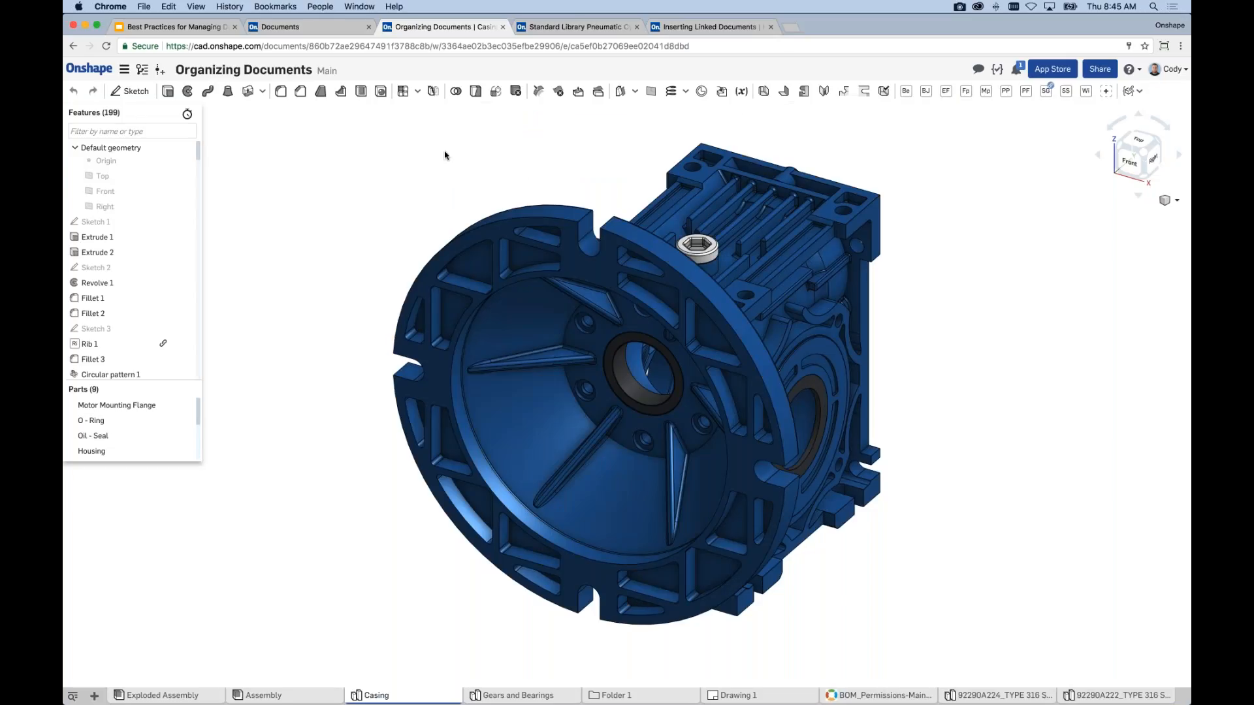
Switch to the Google Slides presentation and start the slideshow from the Document Organization slide
click(207, 27)
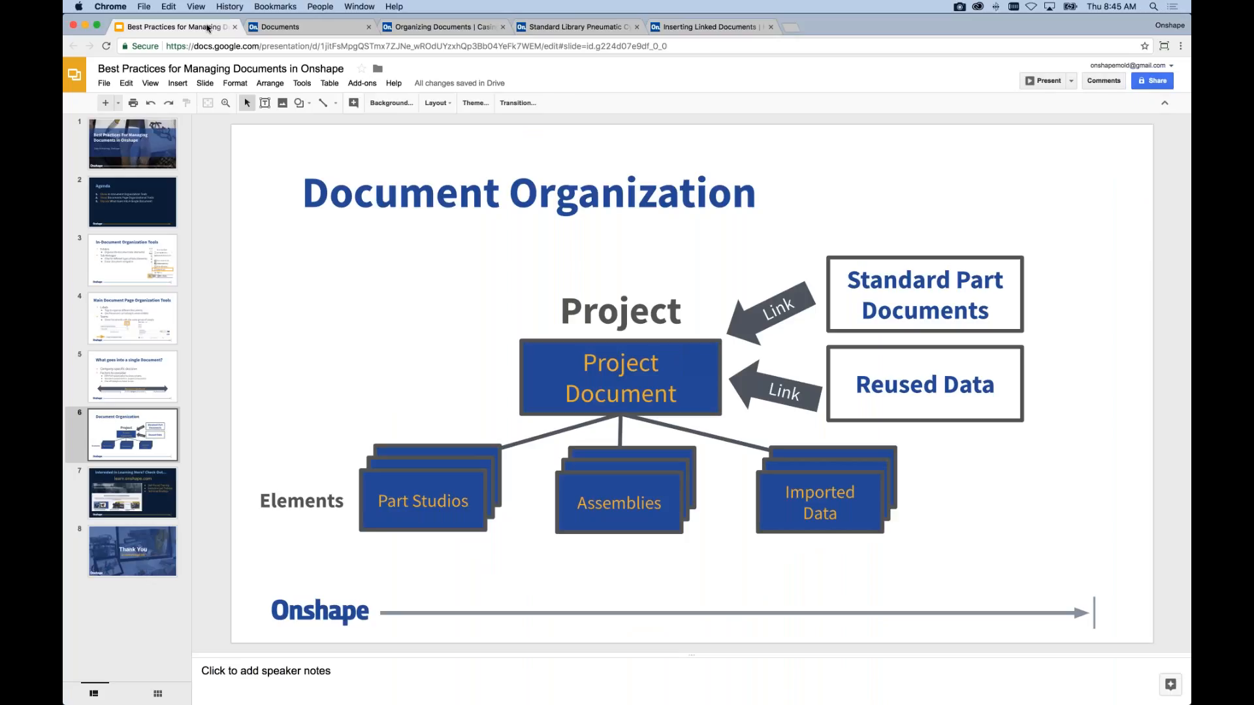
click(1037, 79)
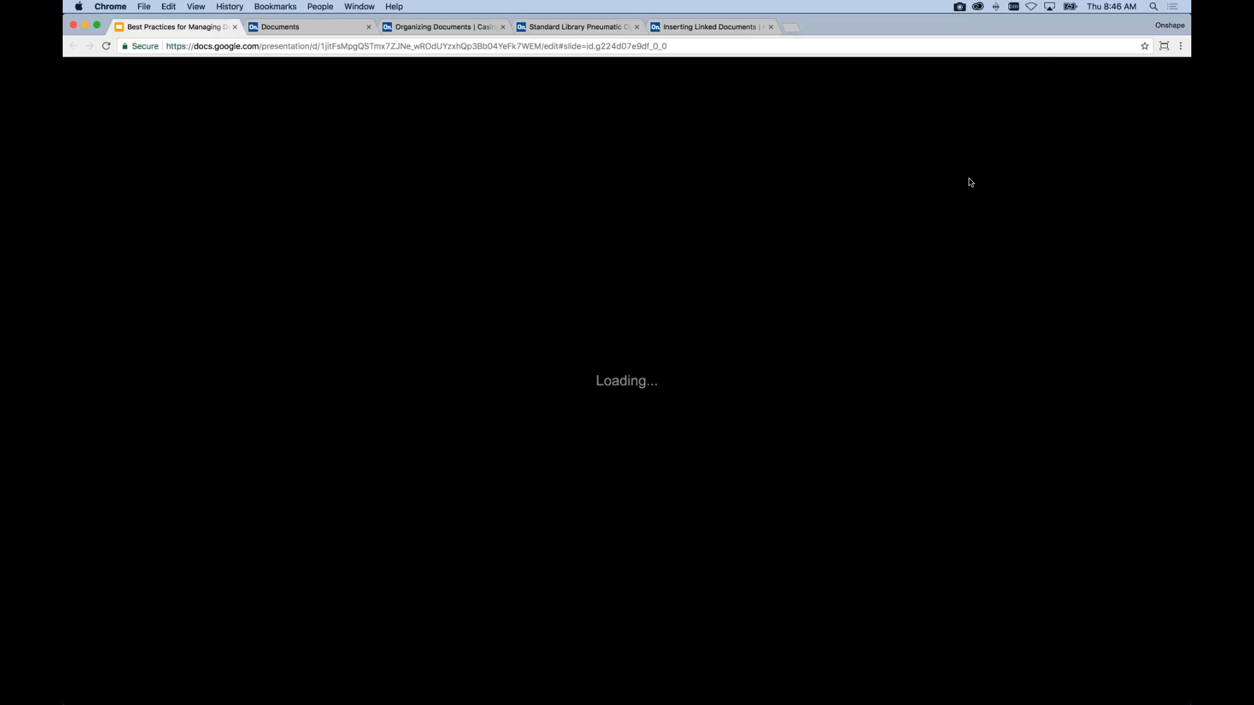